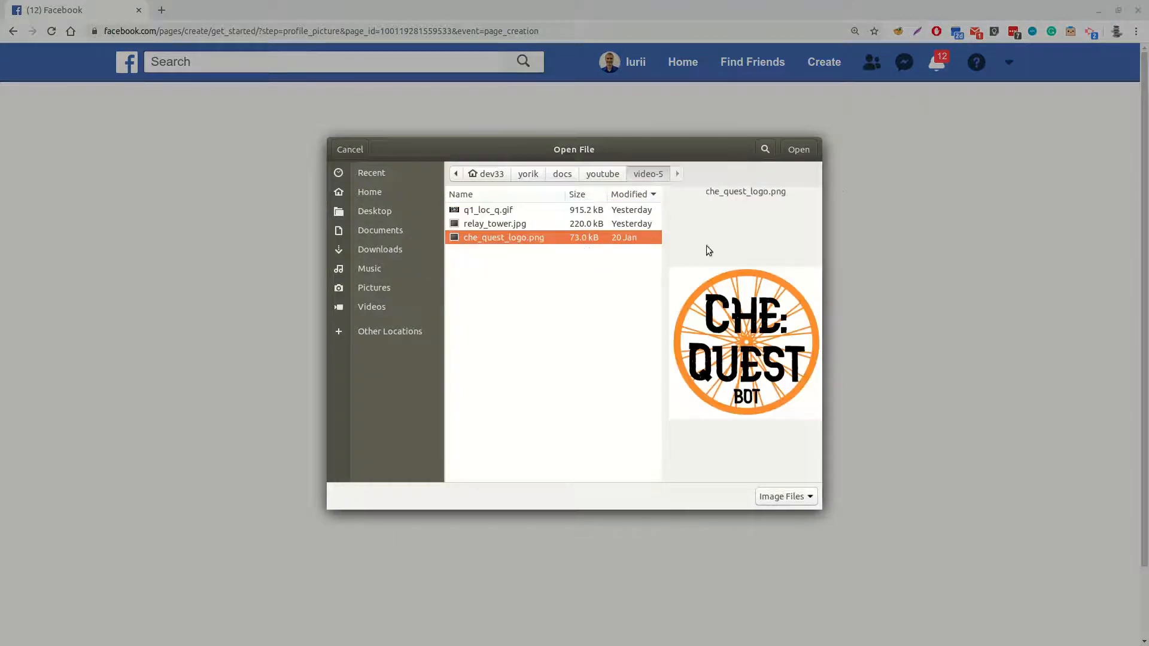
Upload che_quest_logo.png as the page's profile picture and skip the cover photo and the page setup tip
click(798, 150)
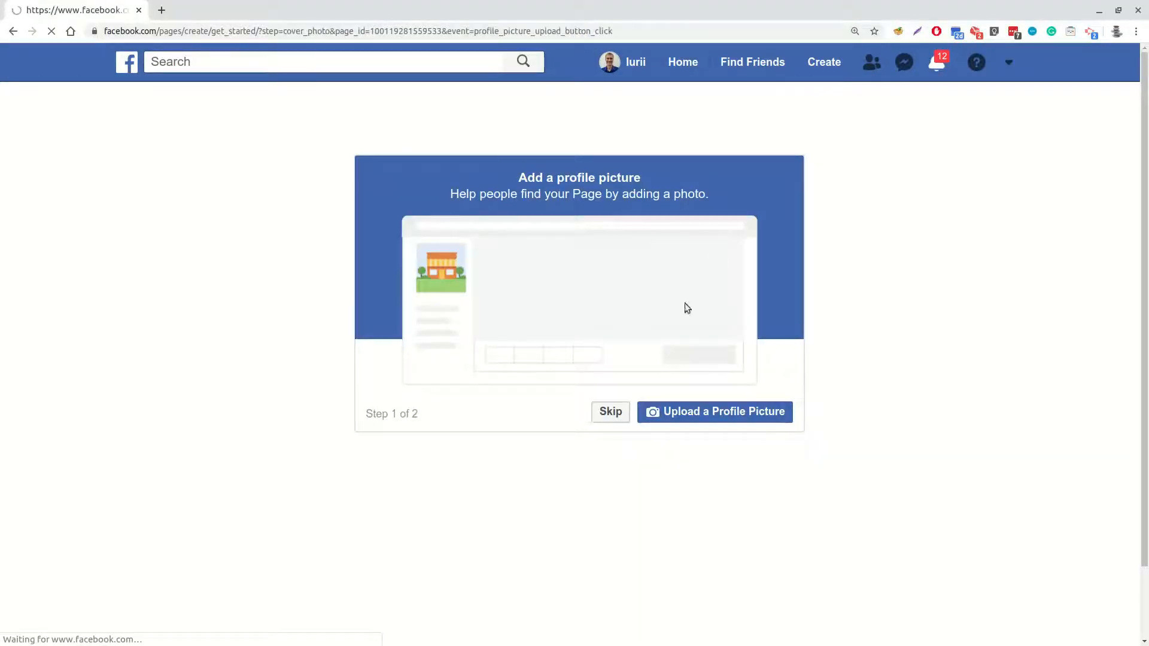
click(618, 416)
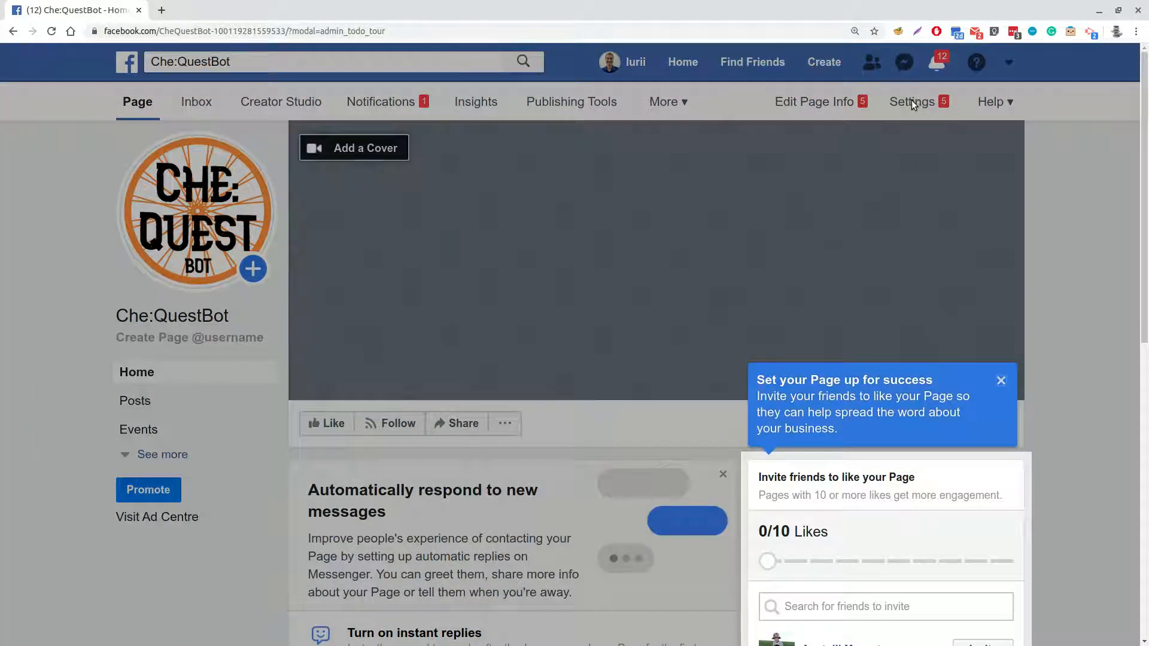
click(1000, 381)
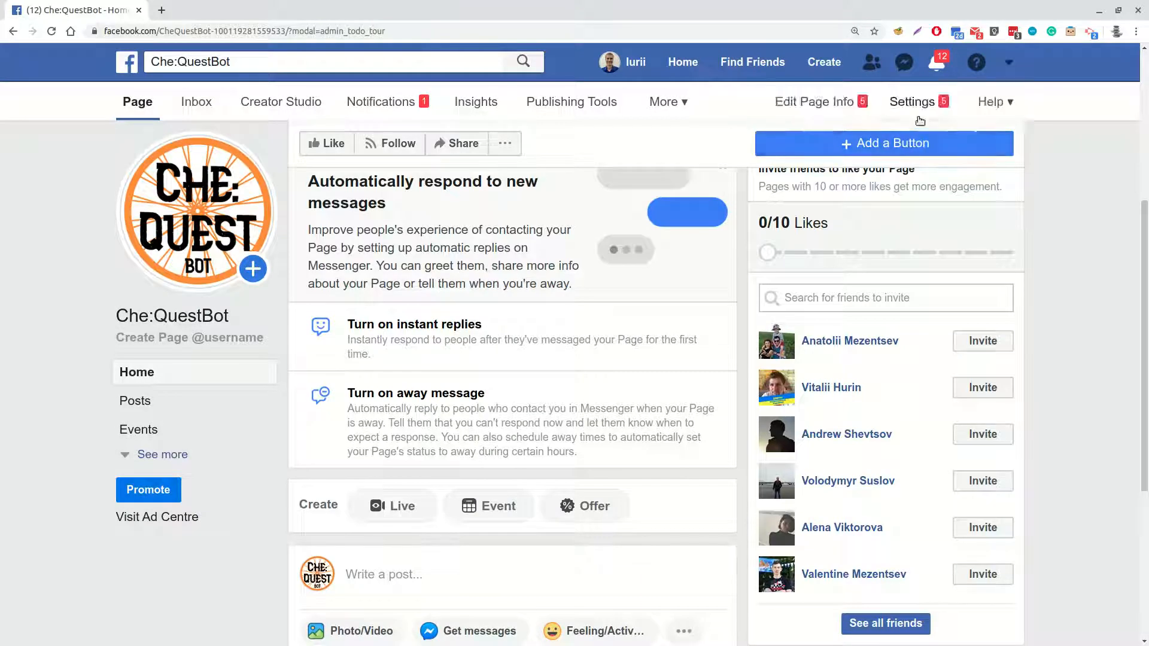
Set the Che:QuestBot page's visibility to Page unpublished in its settings and save the change
click(913, 105)
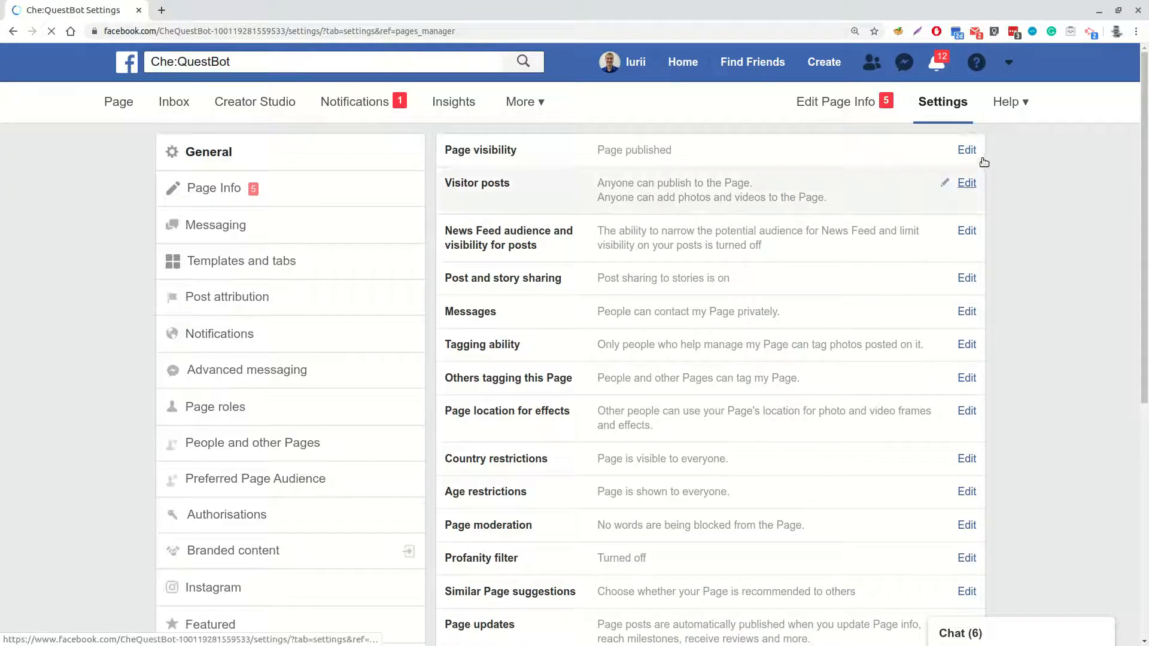
click(966, 150)
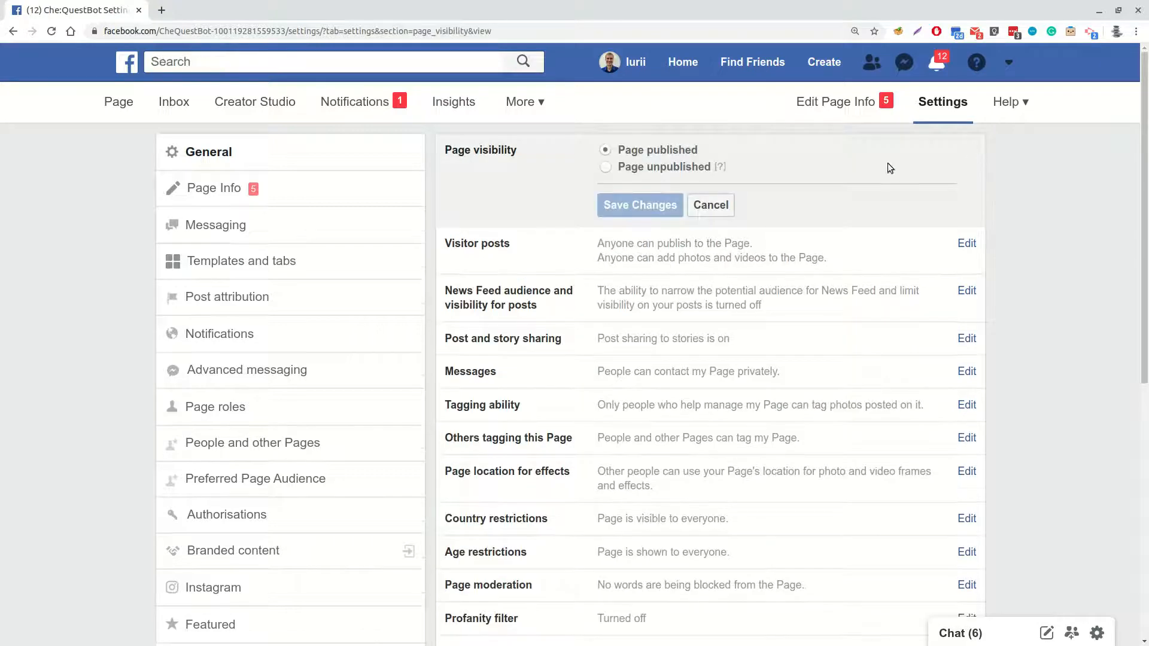
click(606, 167)
click(642, 206)
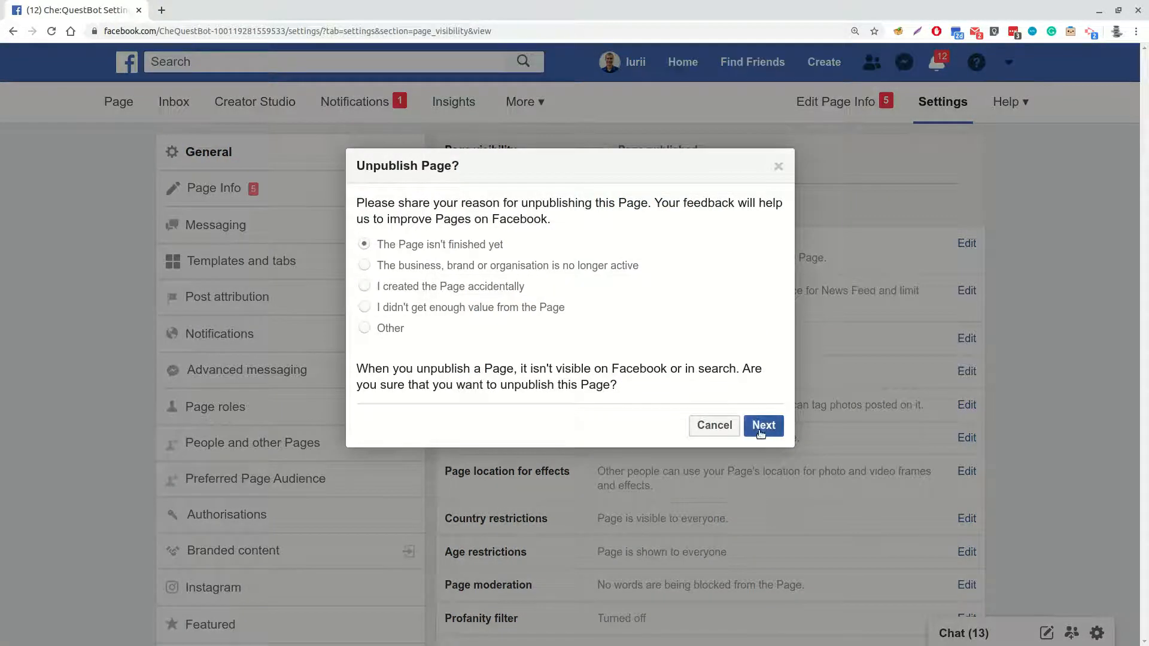
click(760, 431)
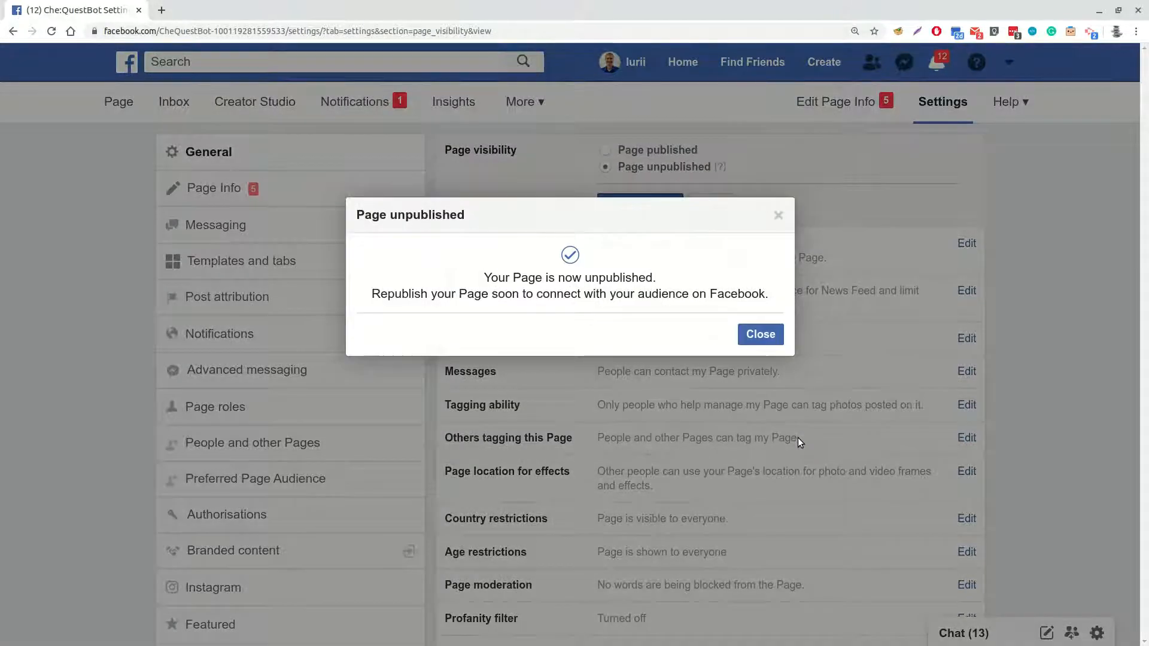
click(761, 334)
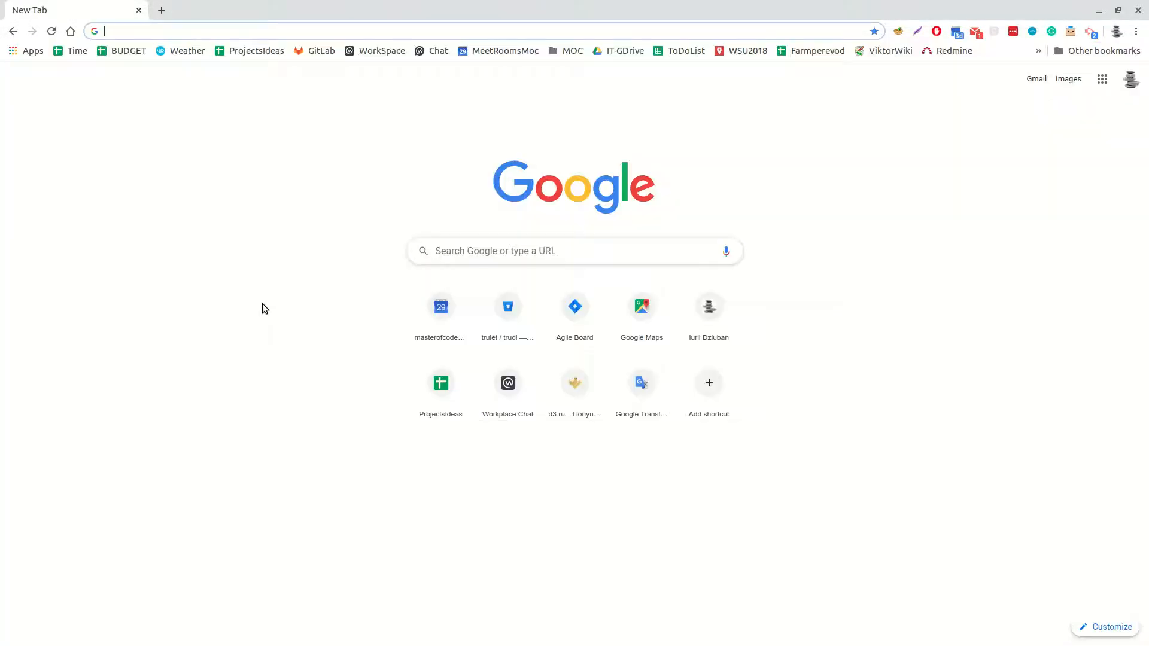
Switch to the Chatfuel dashboard and create a new bot from the Blank Bot template
text(chatfuel.com)
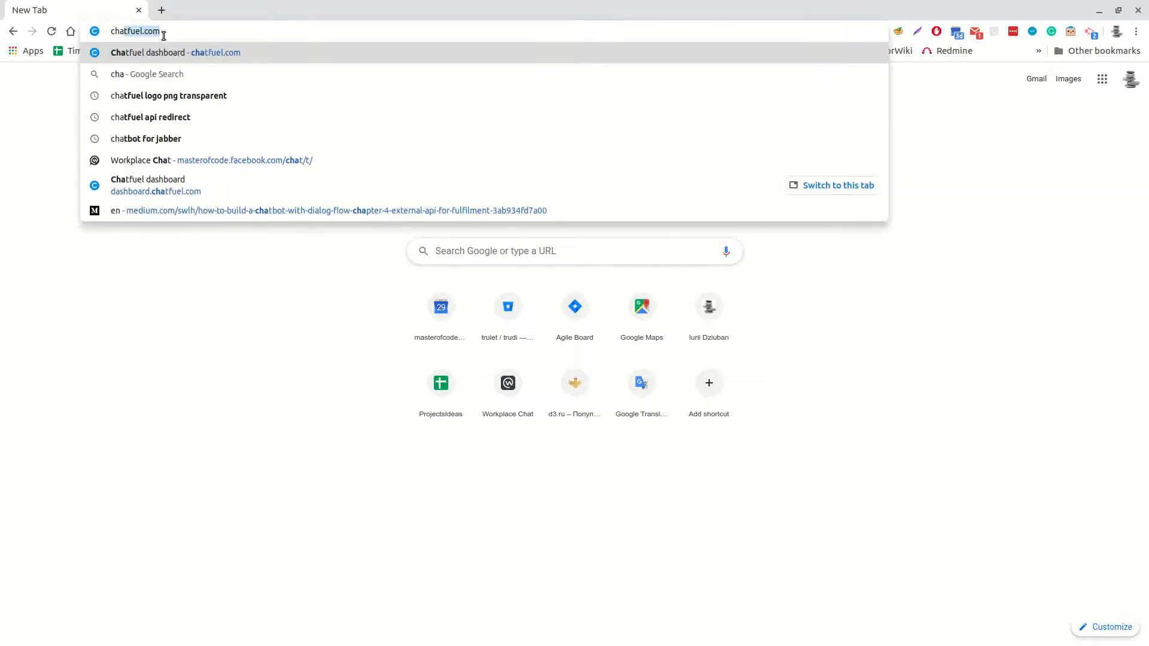
key(Return)
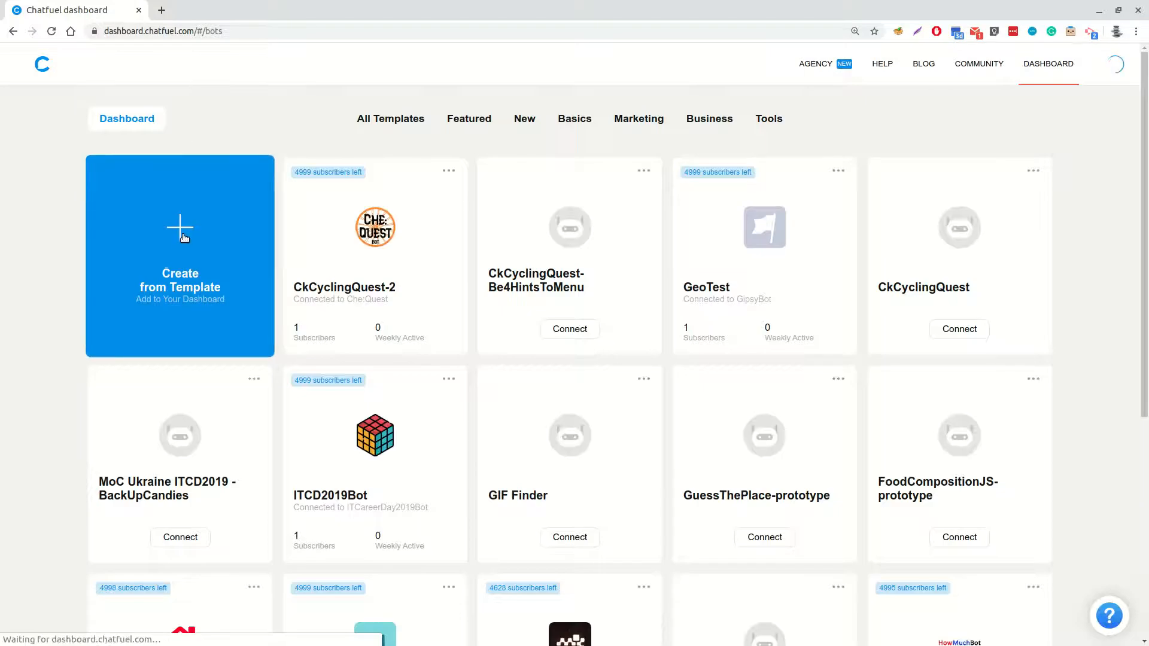
click(183, 231)
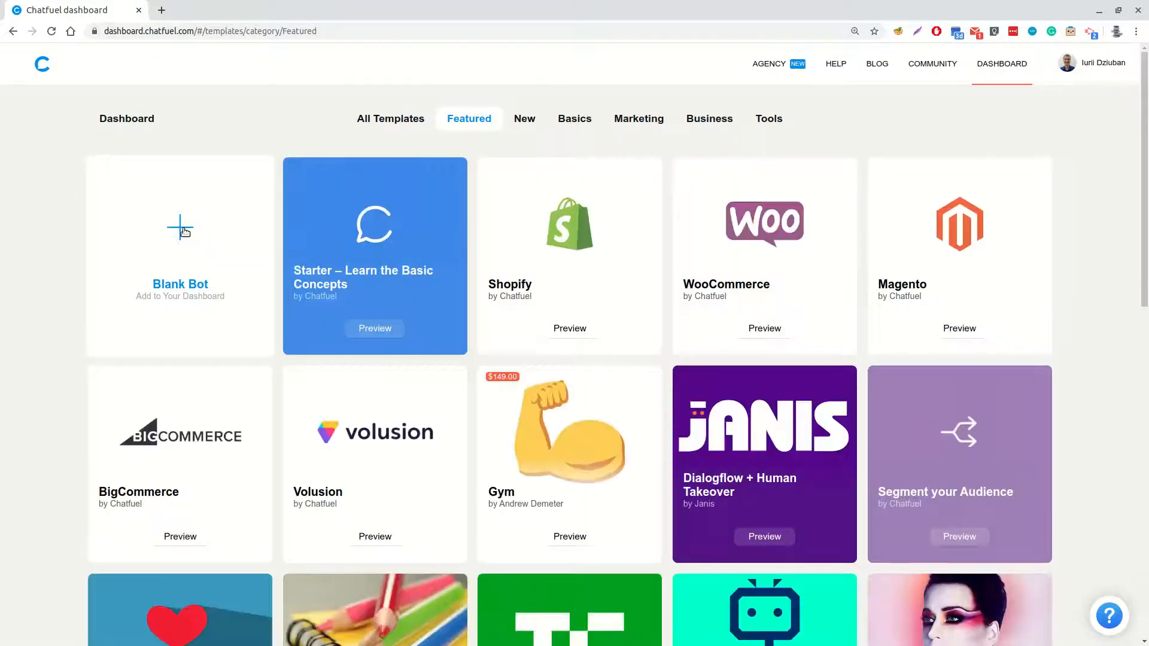
click(187, 233)
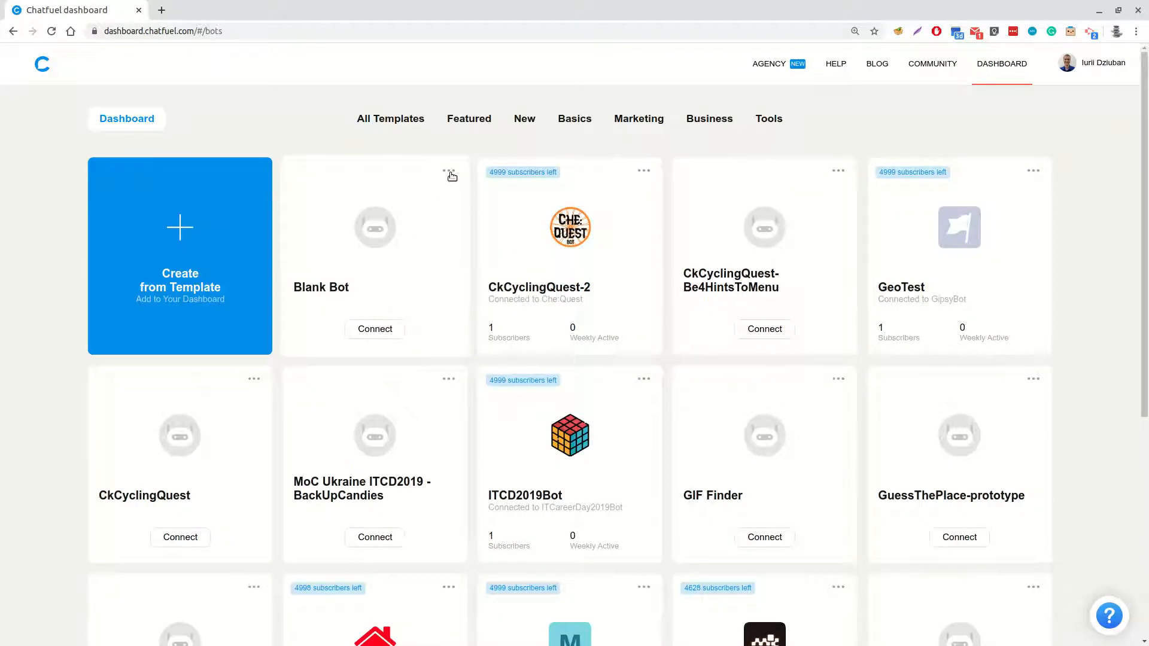
Connect the Blank Bot to the Che:QuestBot Facebook page and return to the dashboard
click(375, 329)
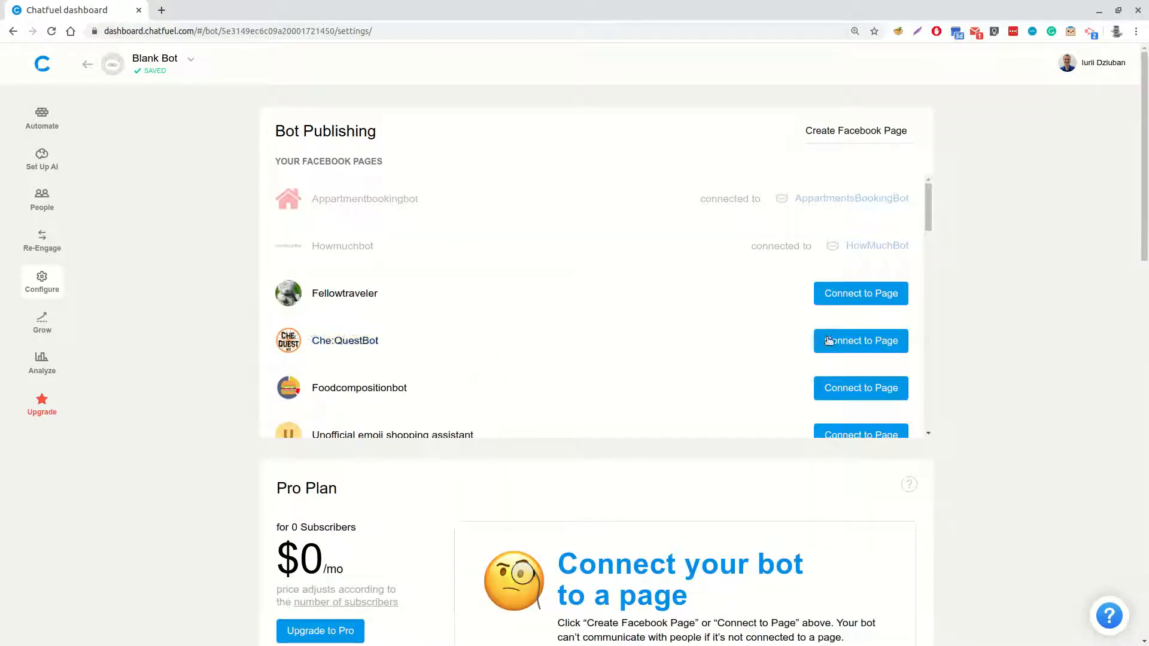
click(887, 341)
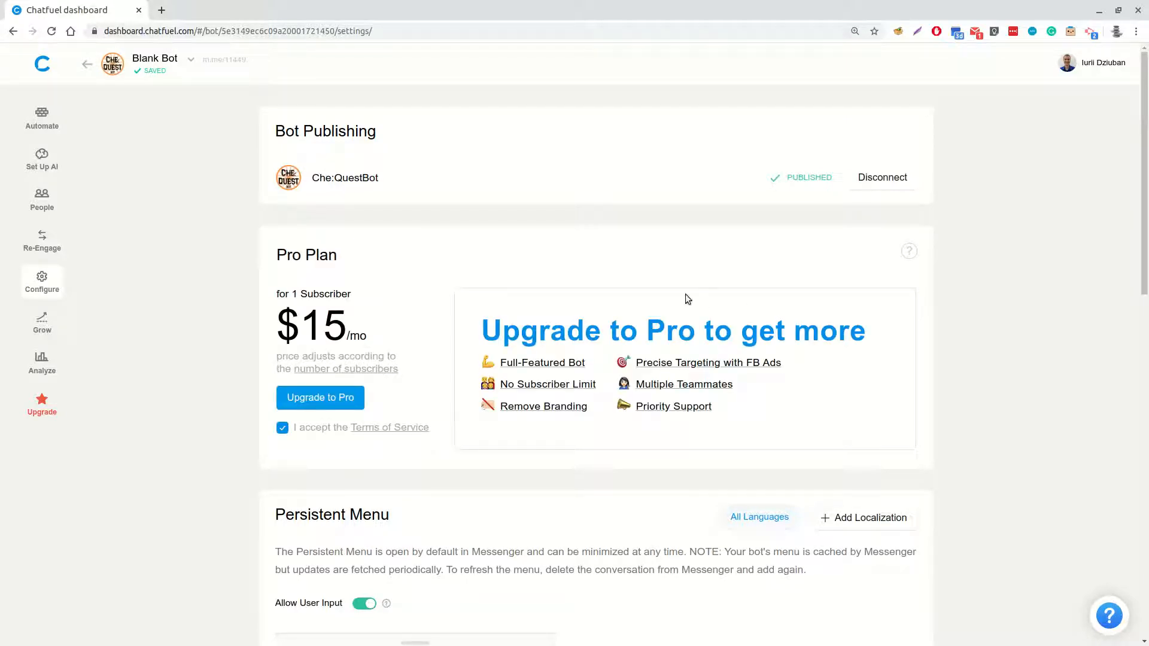
click(86, 64)
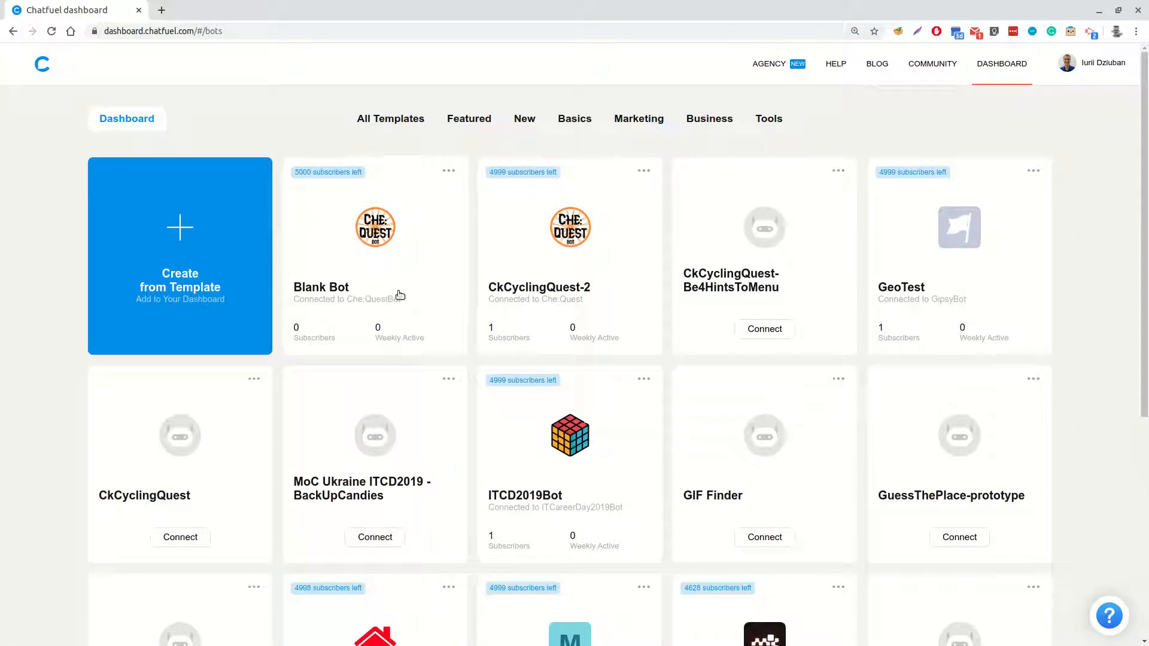
Rename the Blank Bot as Che:QuestBot on the dashboard
click(449, 171)
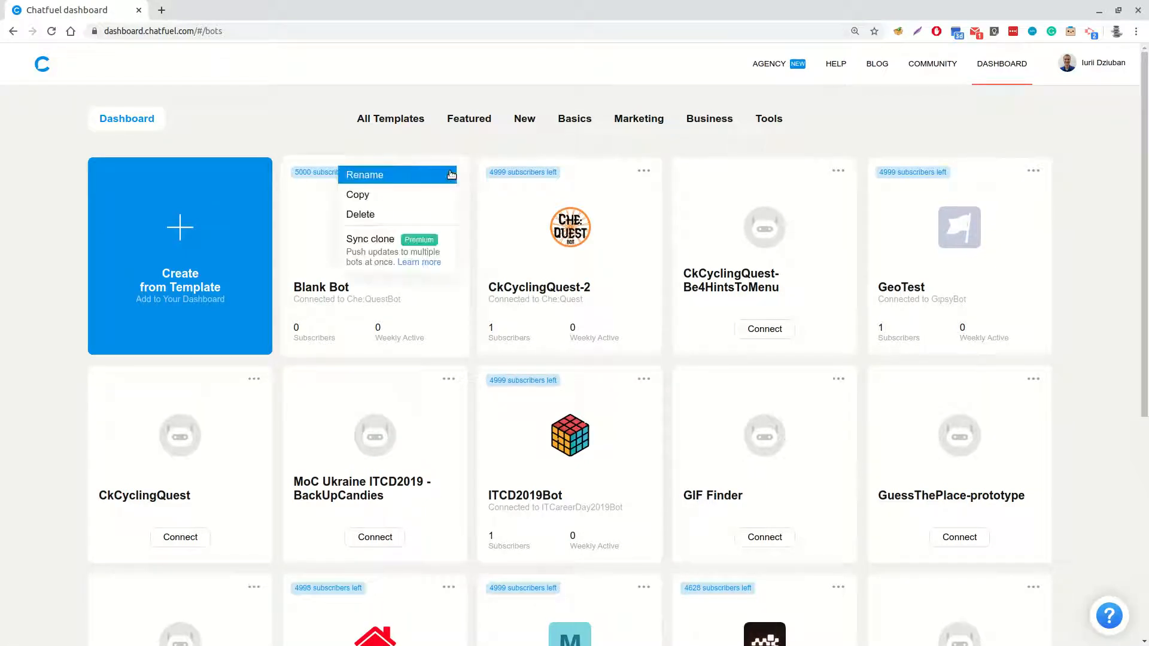
click(380, 175)
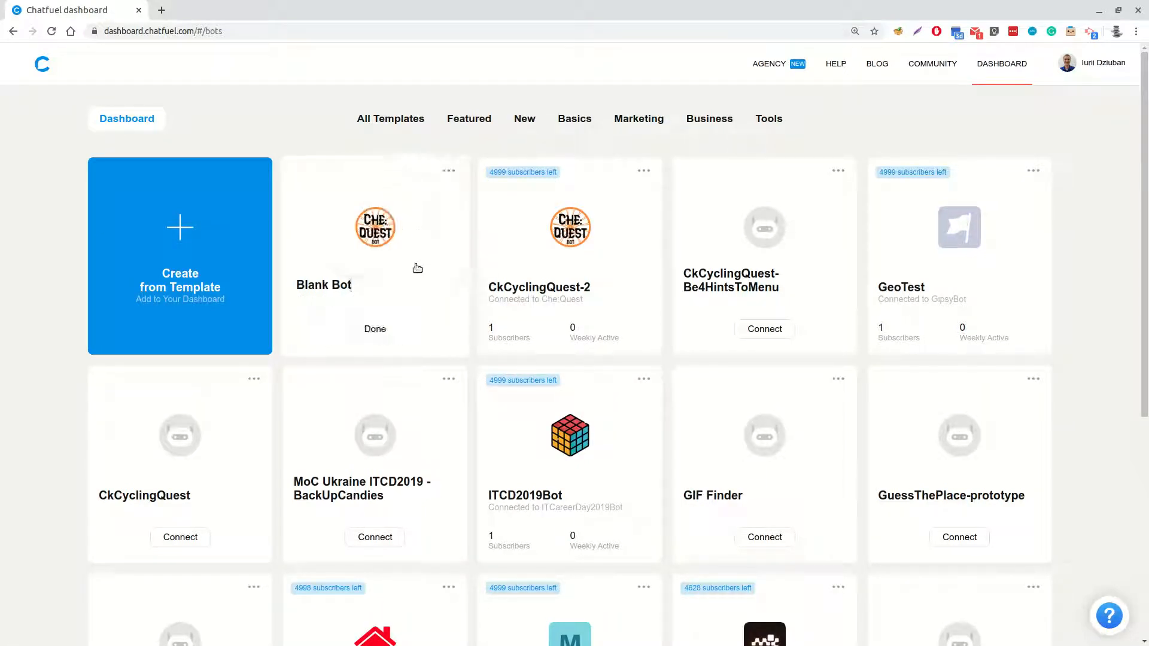
key(ctrl+a)
text(Che)
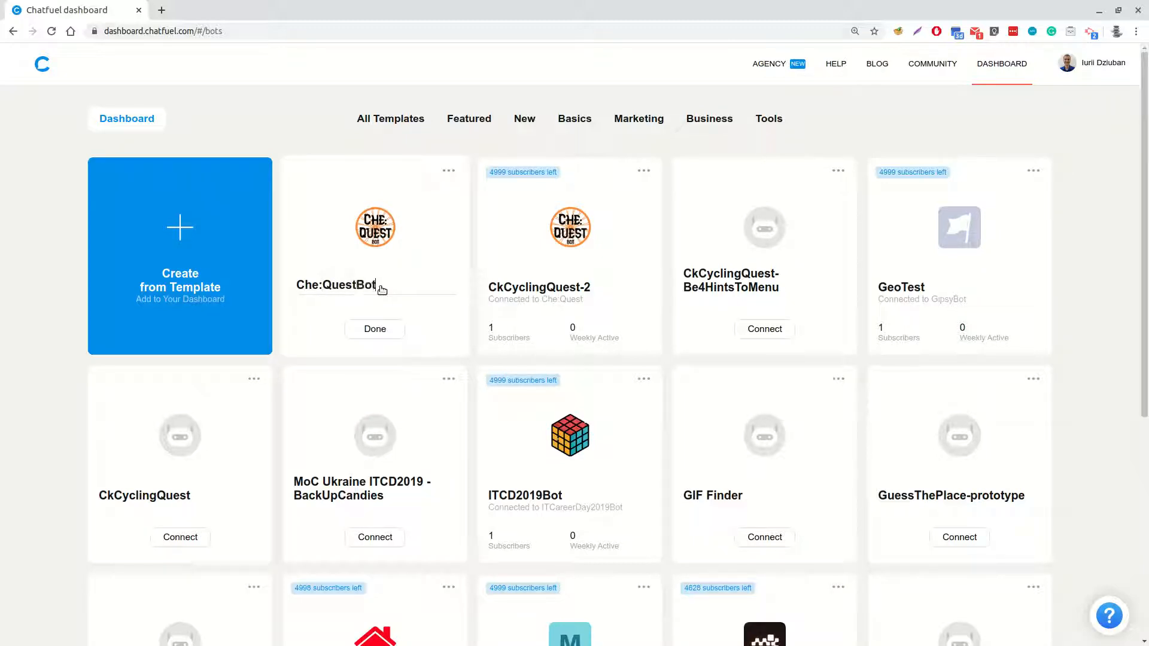
click(377, 328)
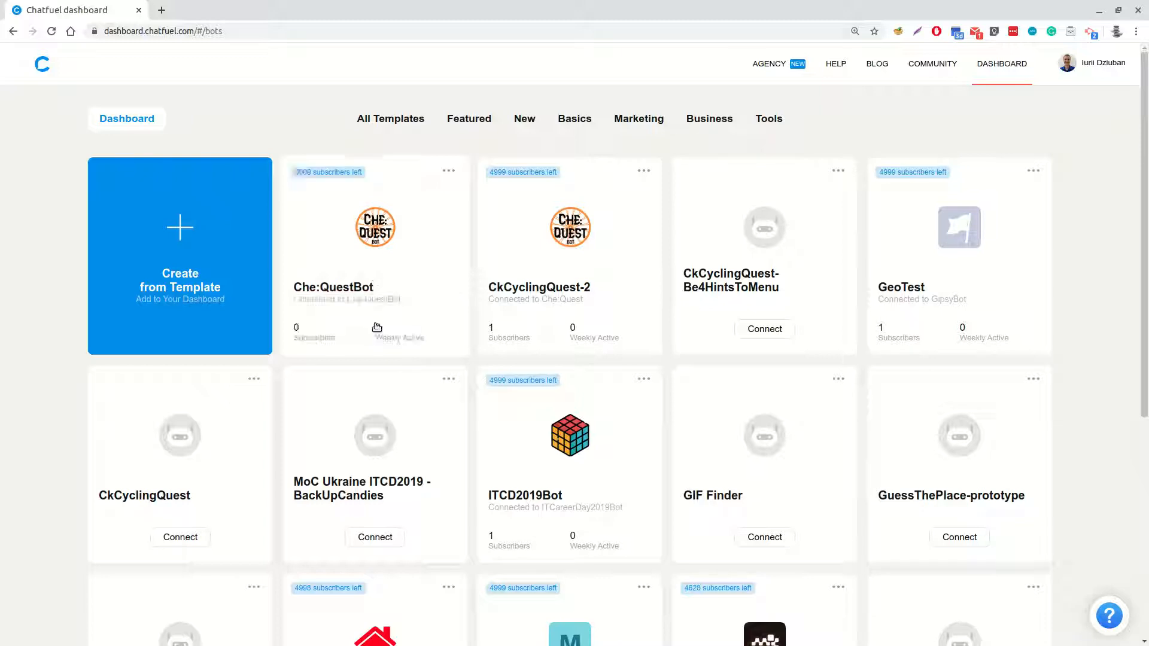
Replace the Che:QuestBot welcome text following the first name variable and exclamation mark with "Welcome to Che:QuestBot!"
click(377, 227)
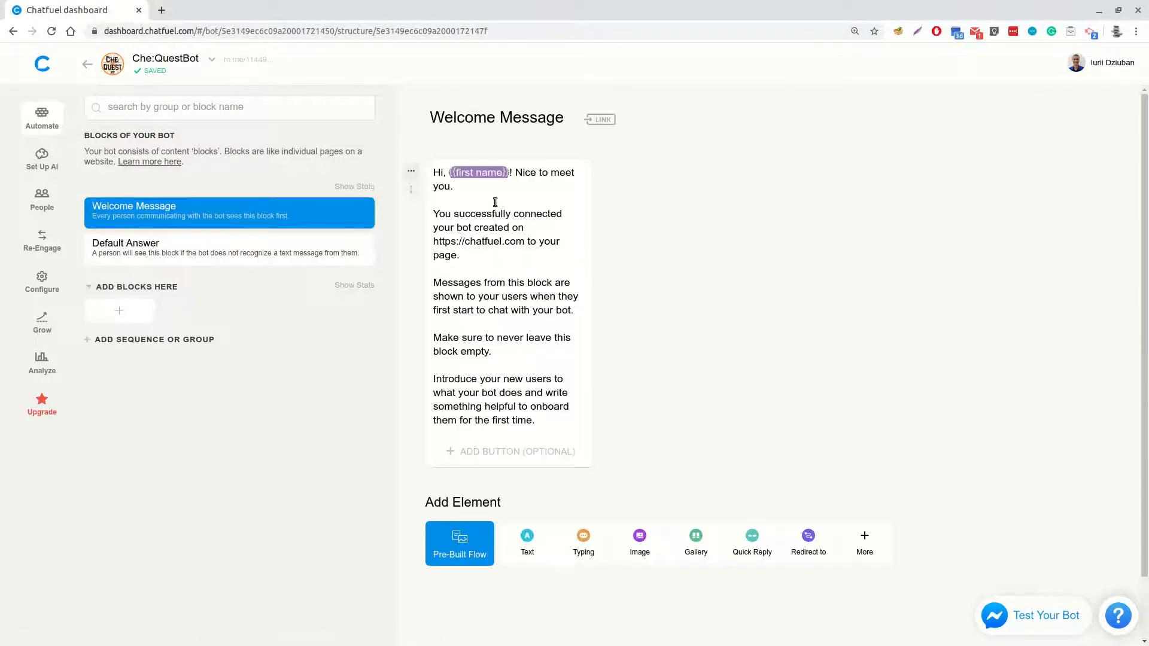
drag(518, 172, 535, 420)
text(Welcome to Che)
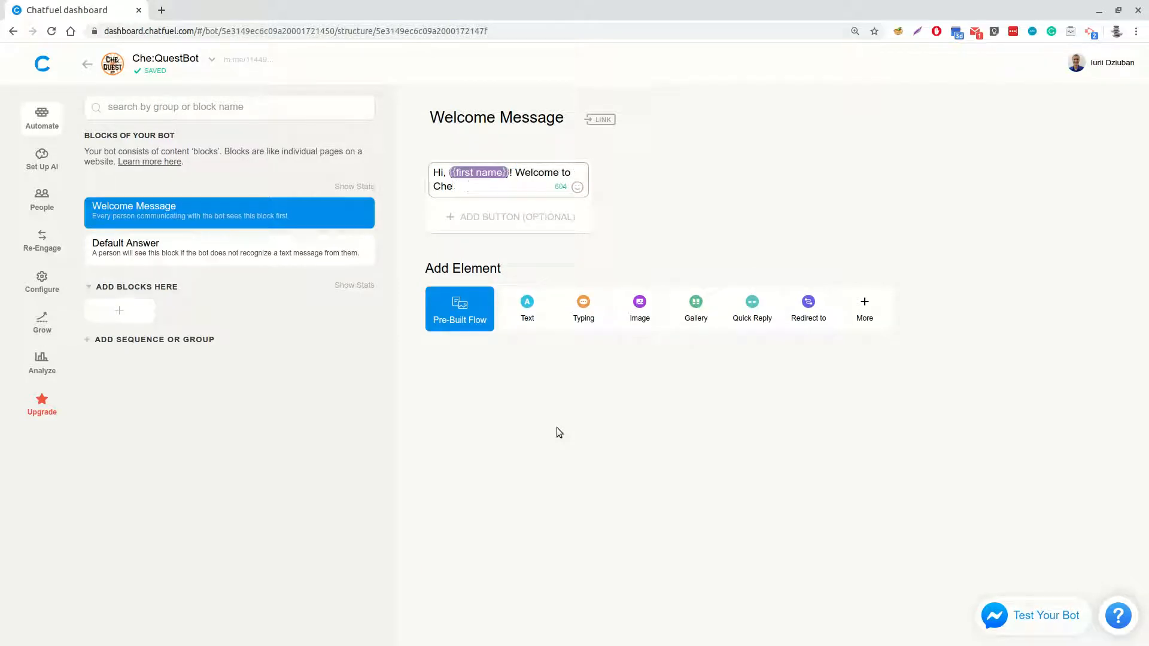
text(:QuestBot!)
click(688, 478)
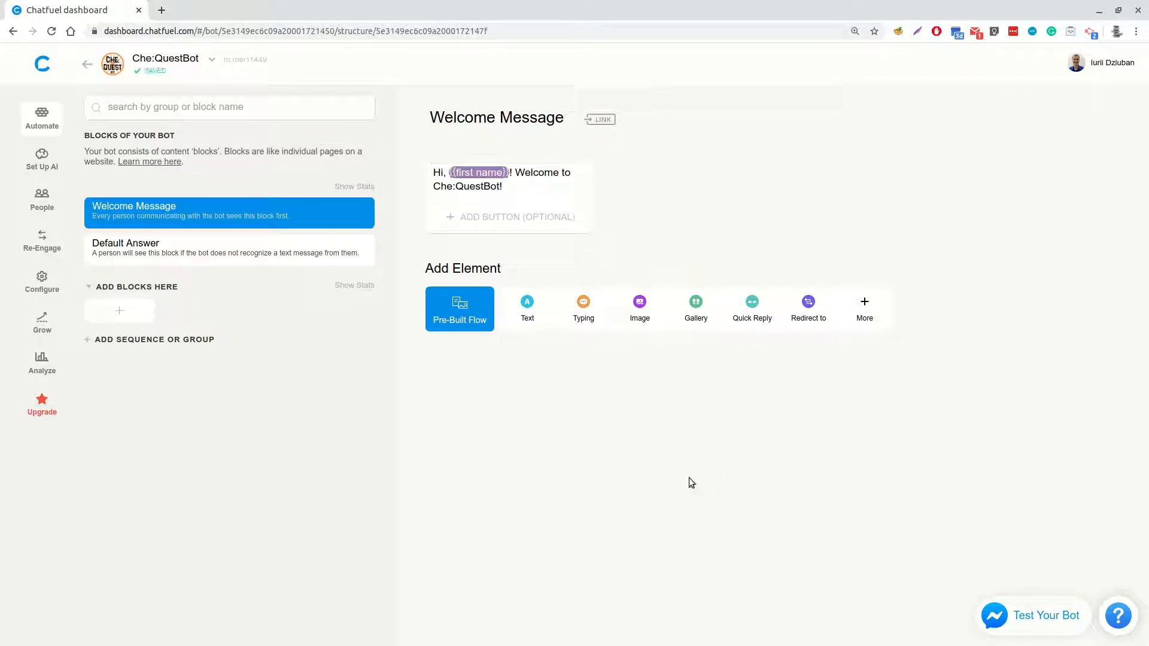
Test the bot in the built-in chat and check the greeting it sends
click(1051, 622)
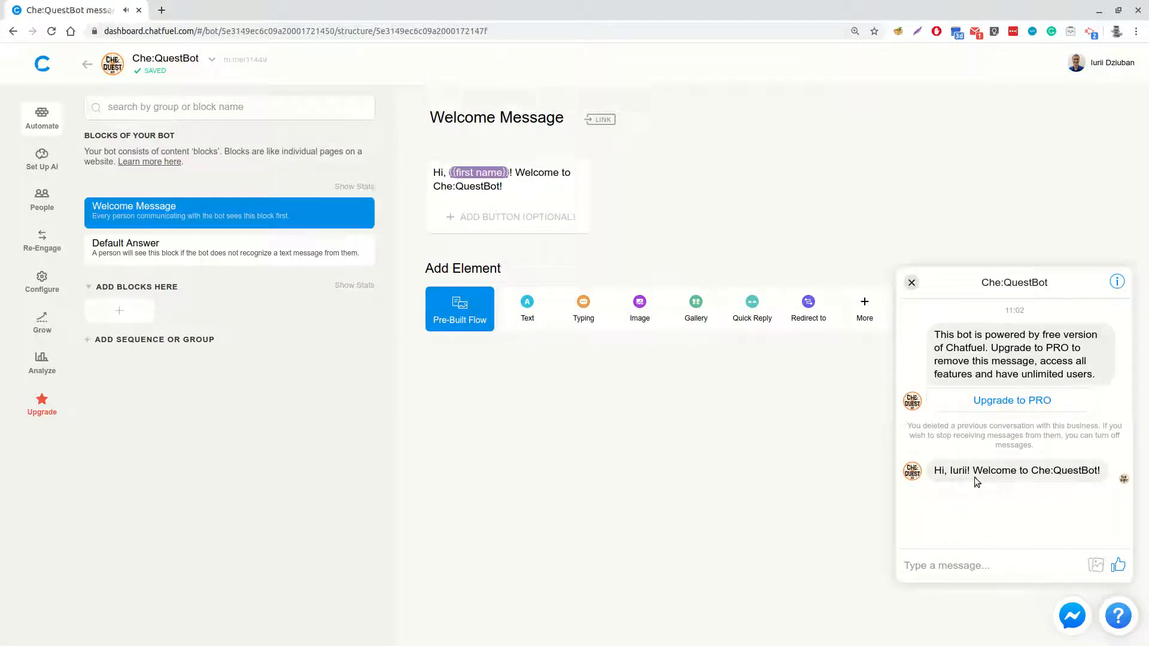
drag(939, 469, 1106, 472)
click(1018, 514)
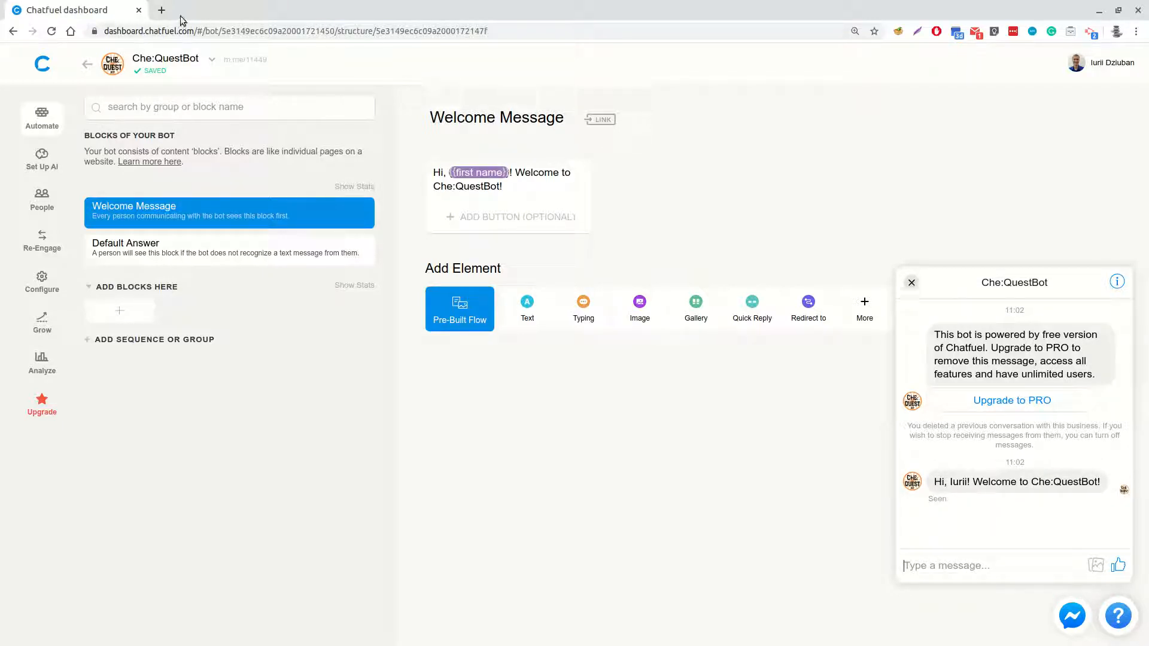
Open Messenger in a new browser tab and check the greeting in the Che:QuestBot conversation
click(160, 11)
text(me)
key(Return)
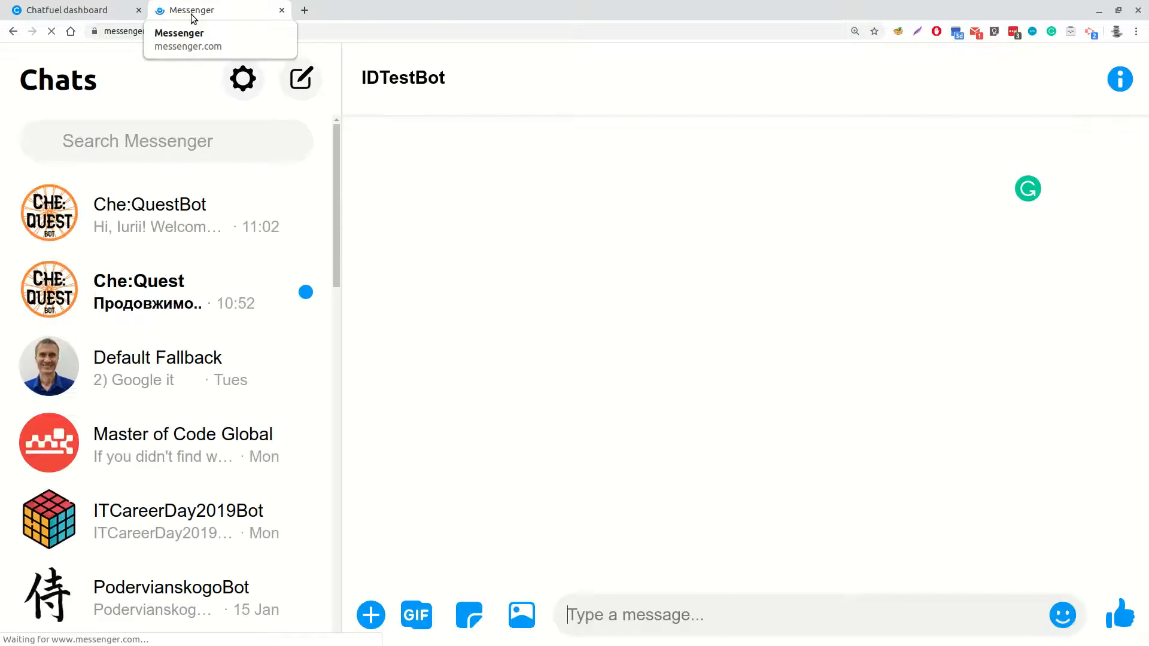
click(179, 216)
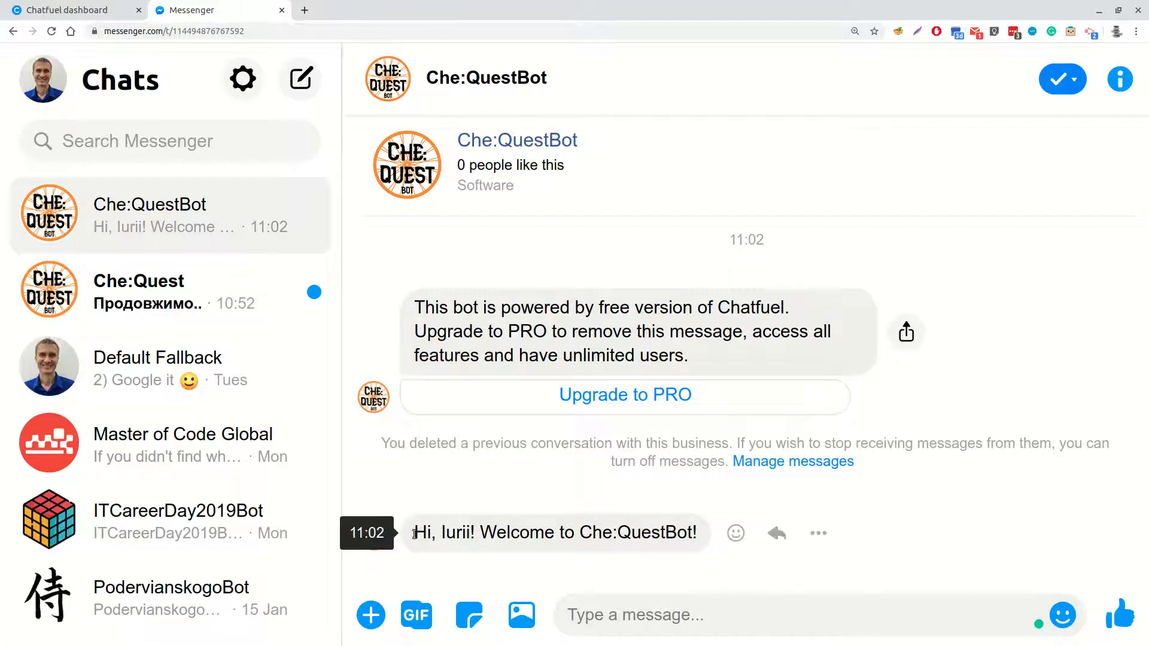
drag(413, 536, 699, 541)
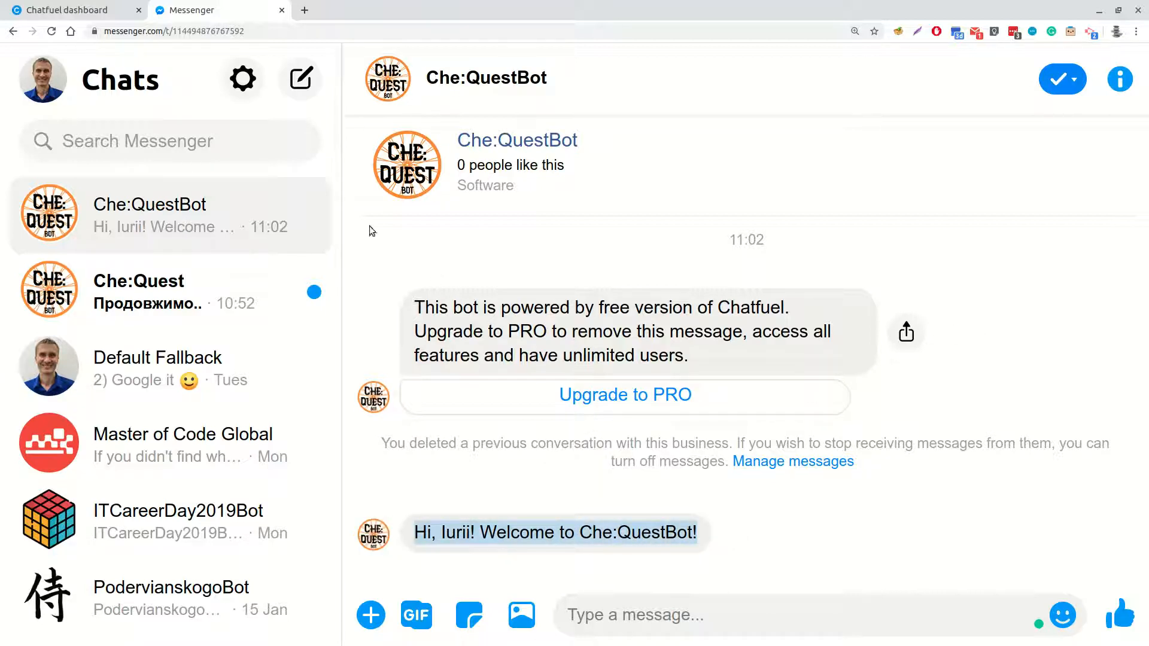
Switch back to the Chatfuel dashboard and open the CkCyclingQuest-2 bot
click(63, 11)
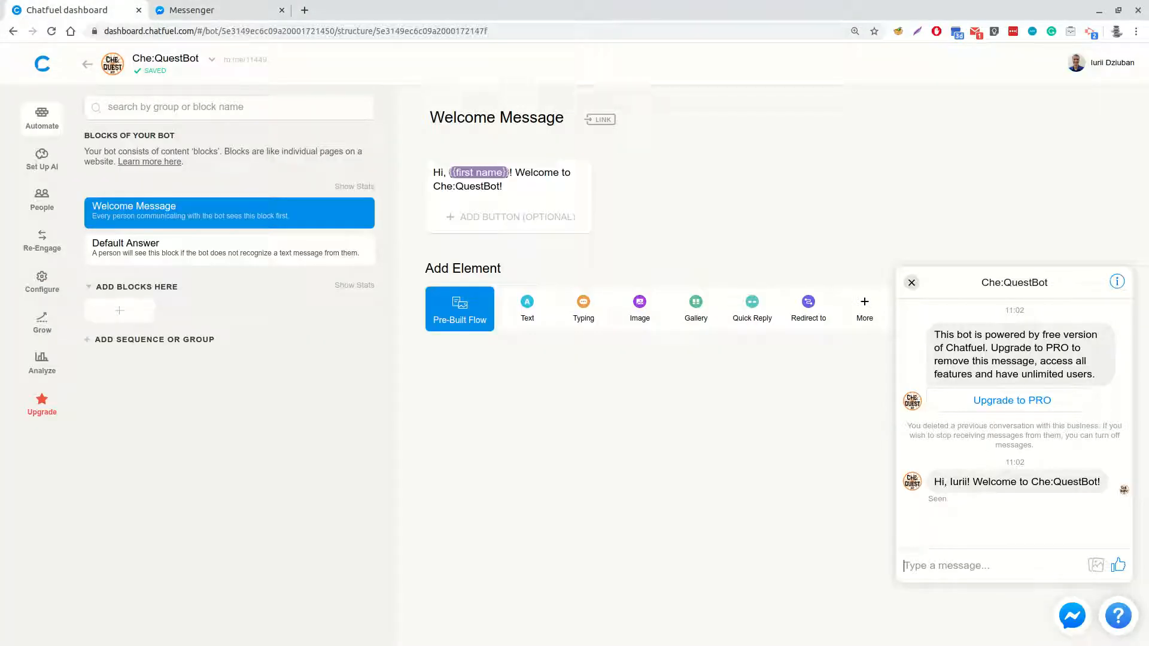
click(86, 65)
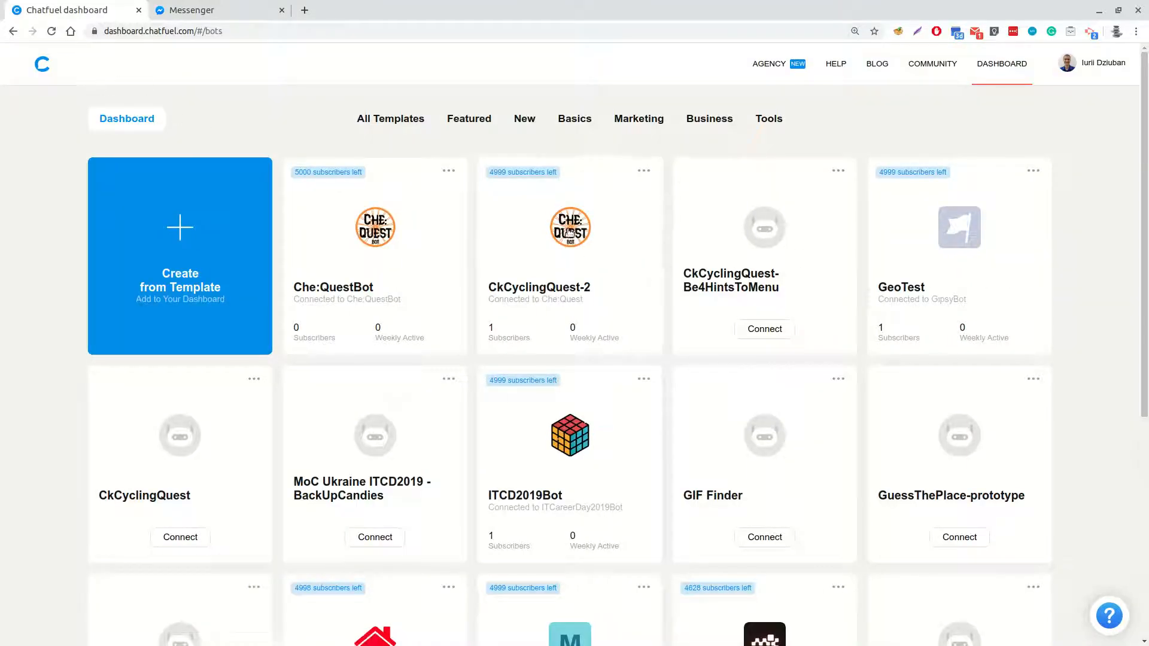
click(569, 232)
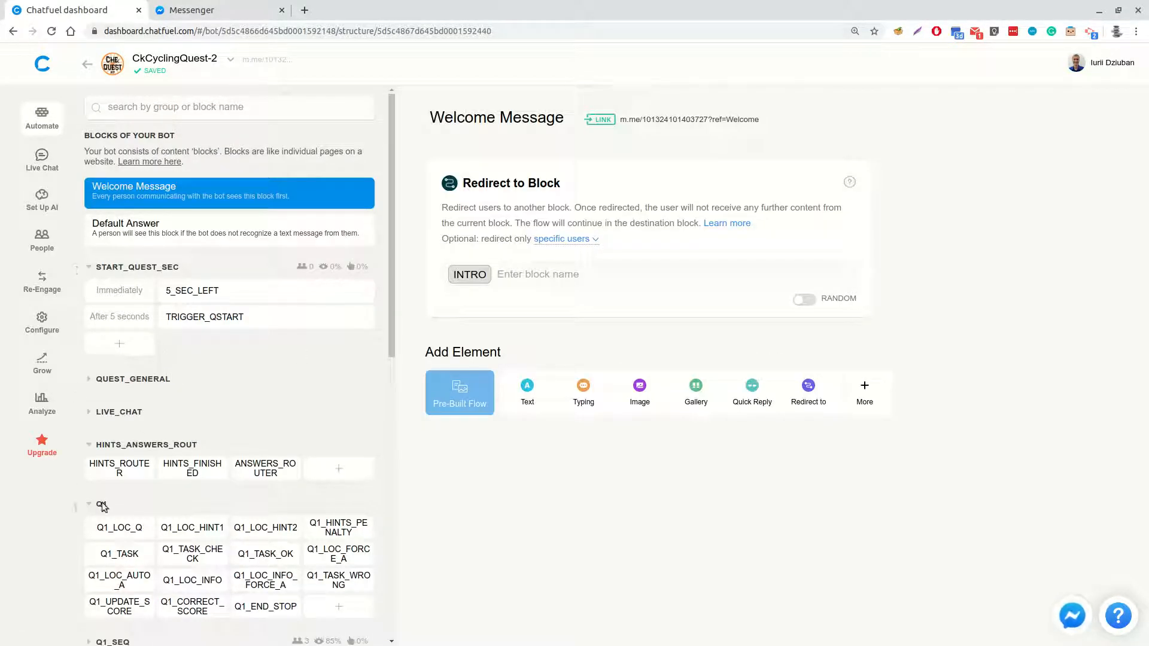
Collapse the Q1, HINTS_ANSWERS_ROUT, START_QUEST_SEC and Q2_SEC block groups and look through the group list
click(83, 504)
click(89, 444)
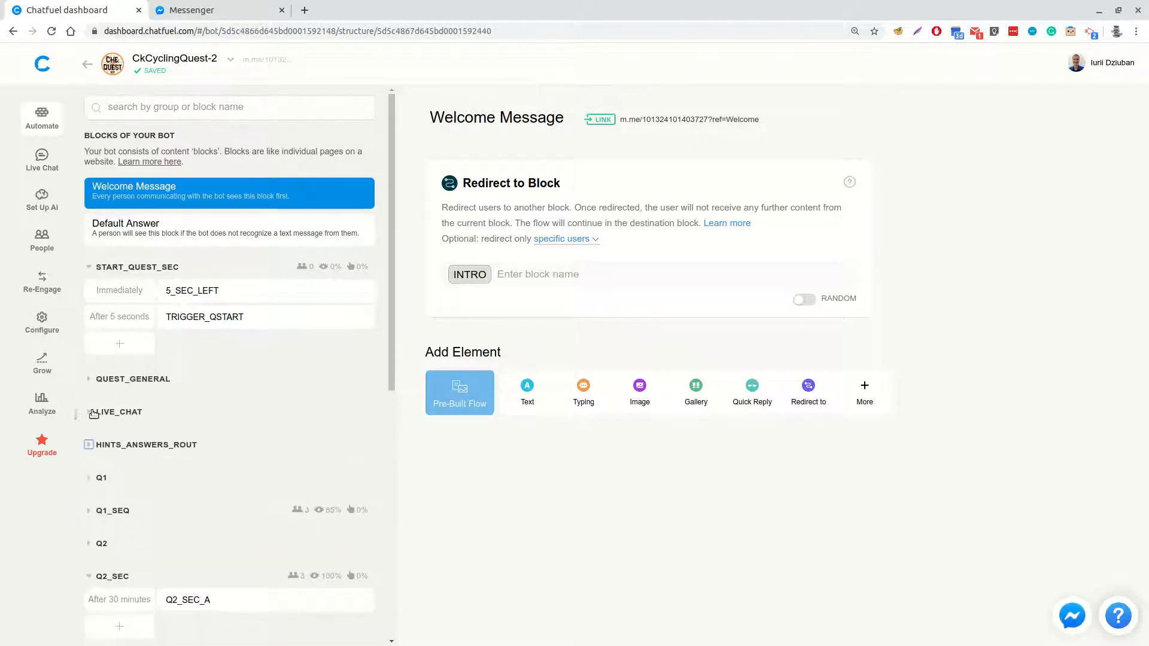
click(91, 267)
click(90, 498)
scroll(101, 492, down, 3)
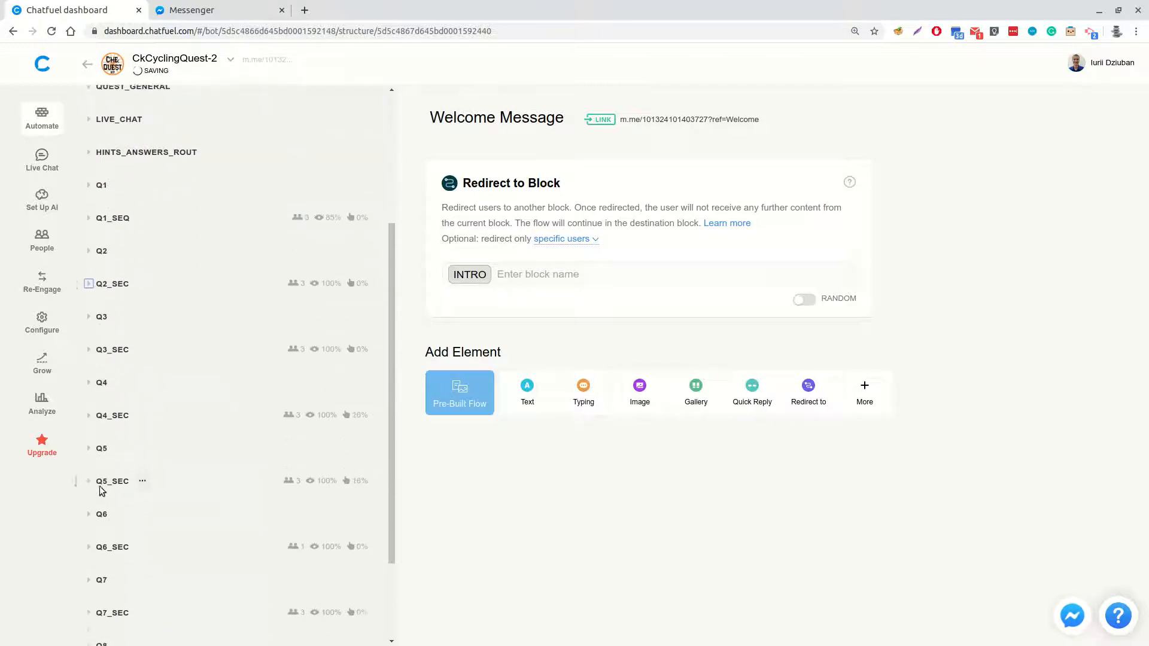
scroll(103, 484, down, 2)
scroll(144, 427, up, 7)
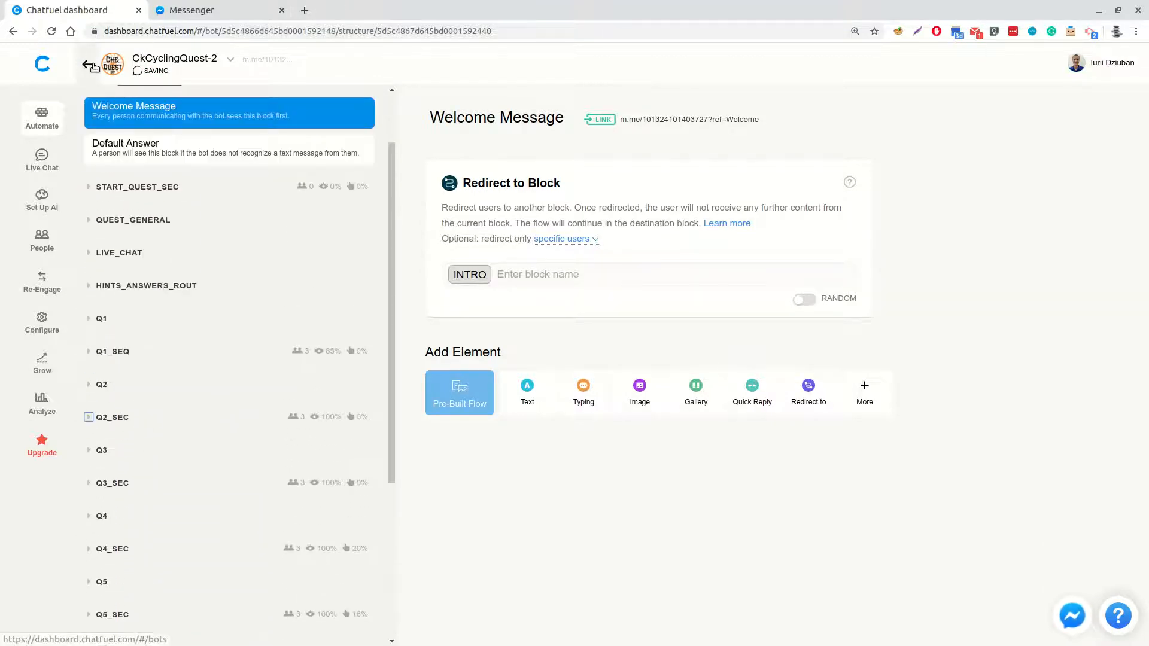
Reduce the browser zoom to 75% to view more of the bot's block groups
click(89, 65)
key(ctrl+minus)
key(ctrl+minus)
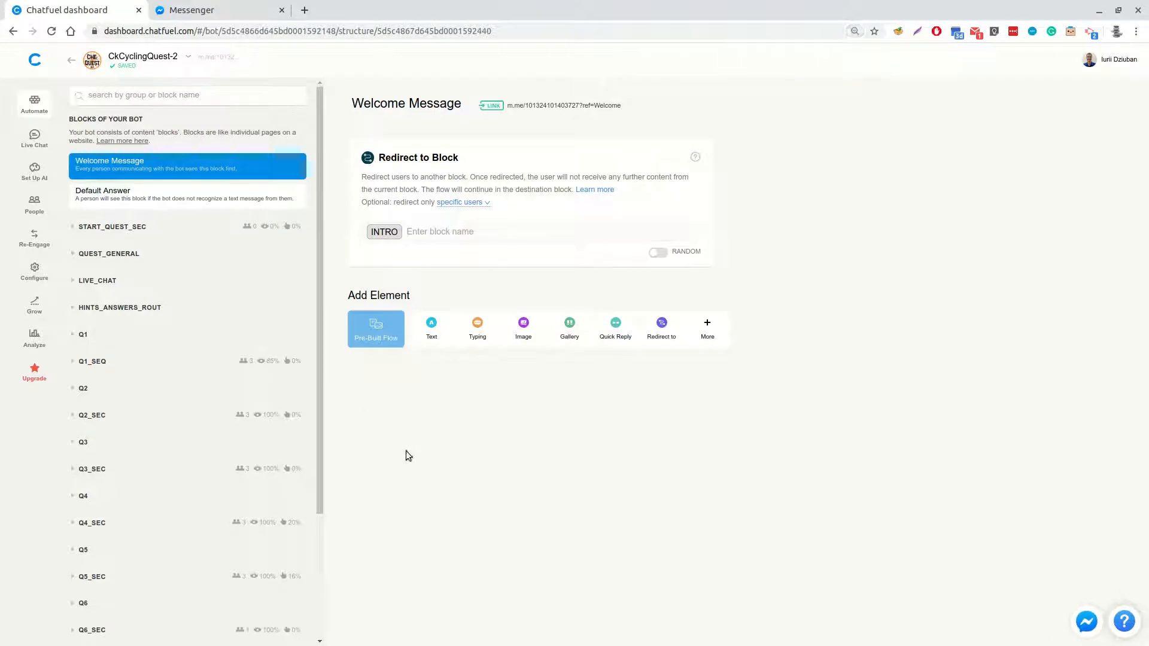
key(ctrl+minus)
key(ctrl+minus)
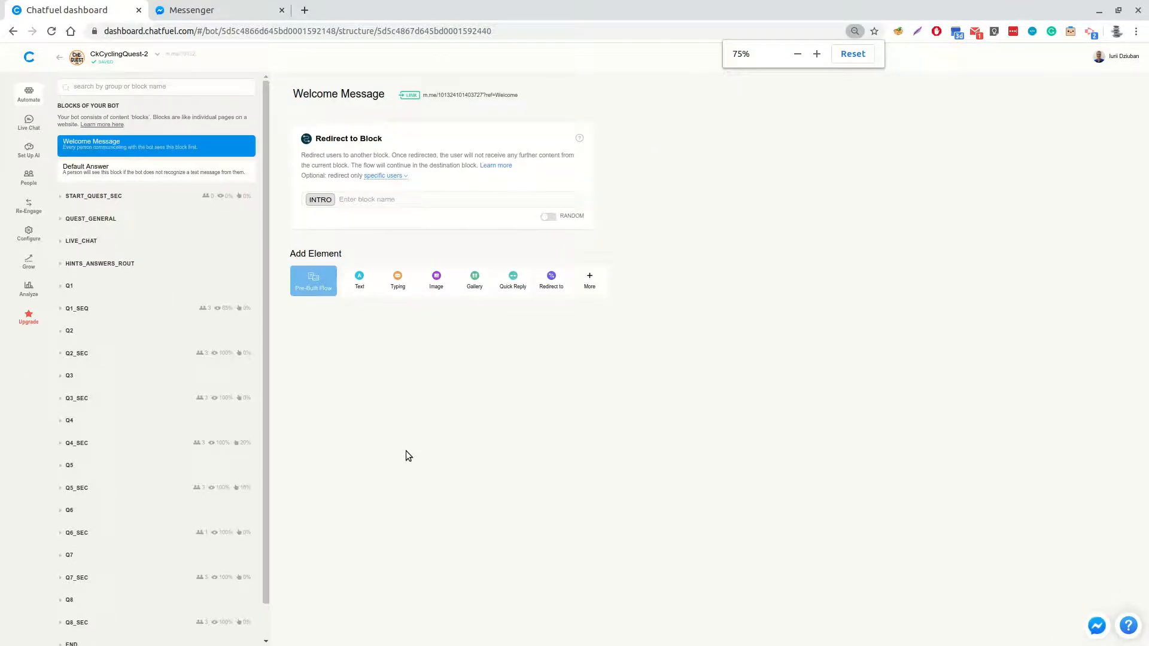
Look through the bot's full list of block groups and restore the browser zoom to 110%
scroll(173, 427, down, 1)
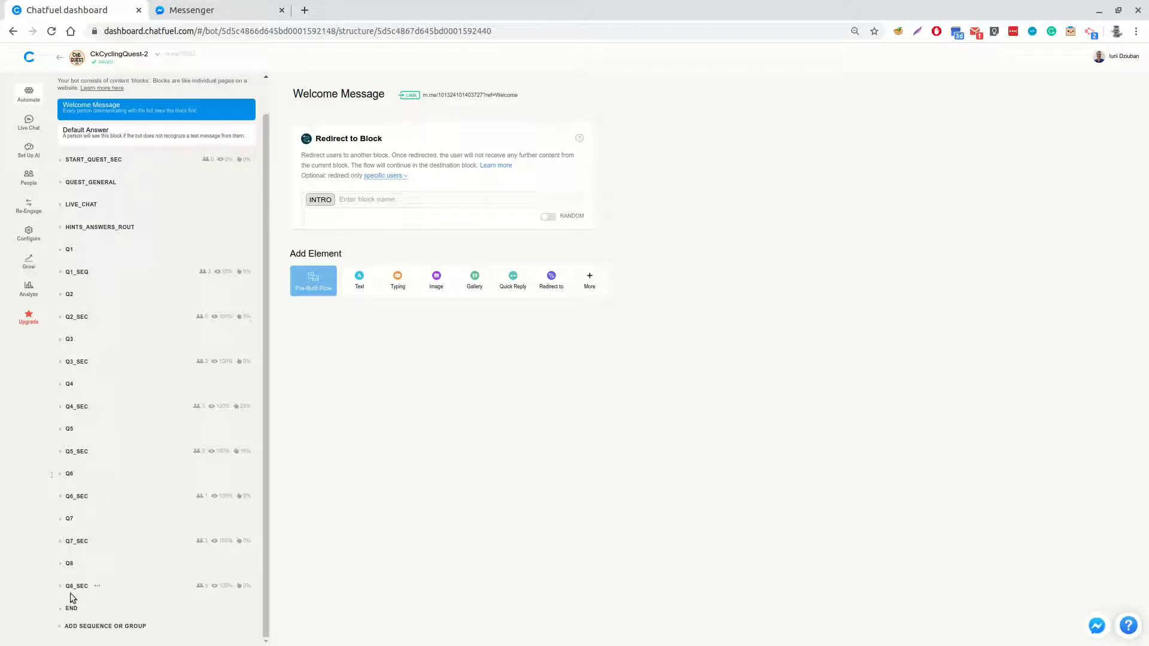
scroll(102, 411, up, 1)
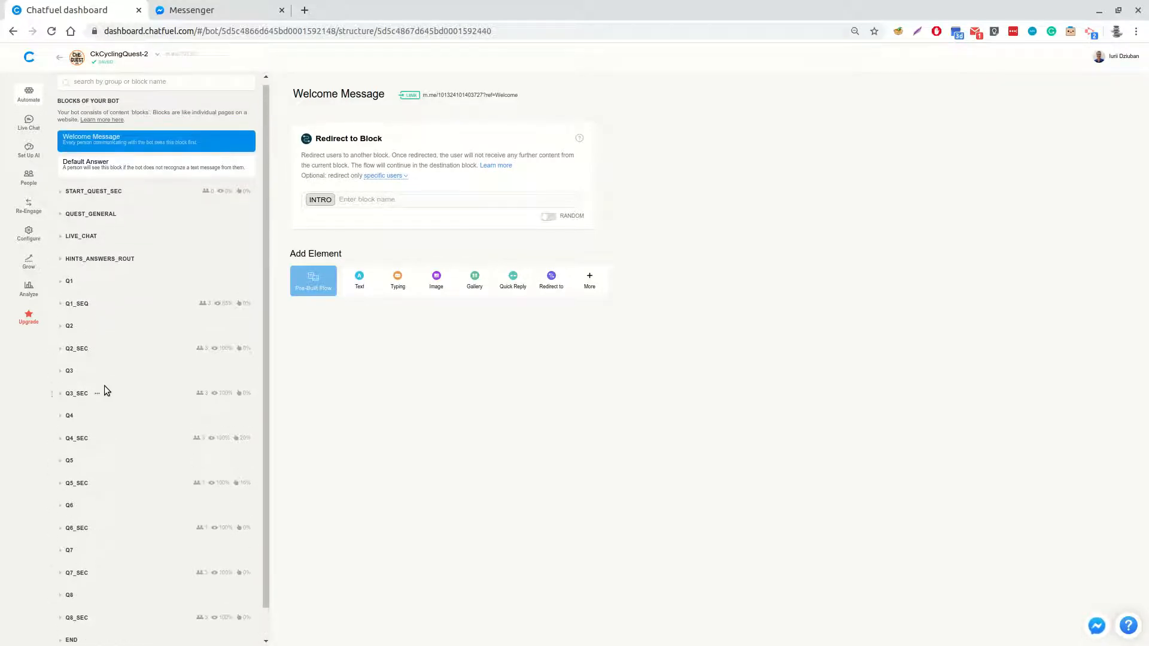
key(ctrl+plus)
key(ctrl+plus)
key(ctrl+plus)
key(ctrl+plus)
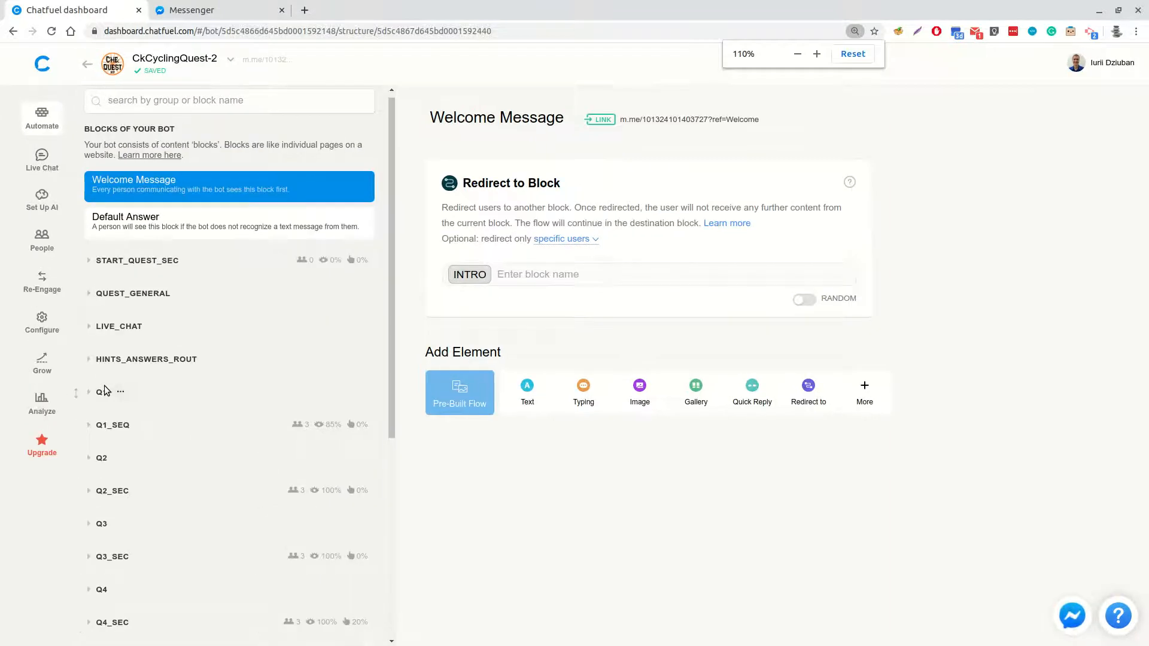
Expand the QUEST_GENERAL, LIVE_CHAT and HINTS_ANSWERS_ROUT groups to view their blocks
scroll(203, 358, down, 3)
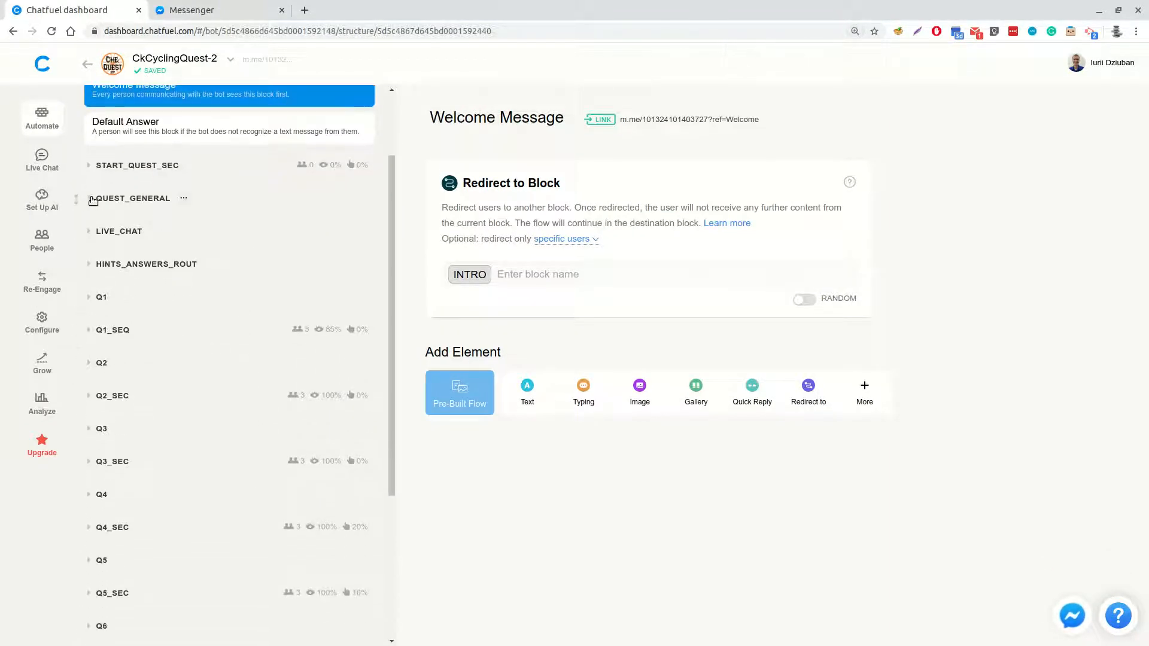
click(90, 199)
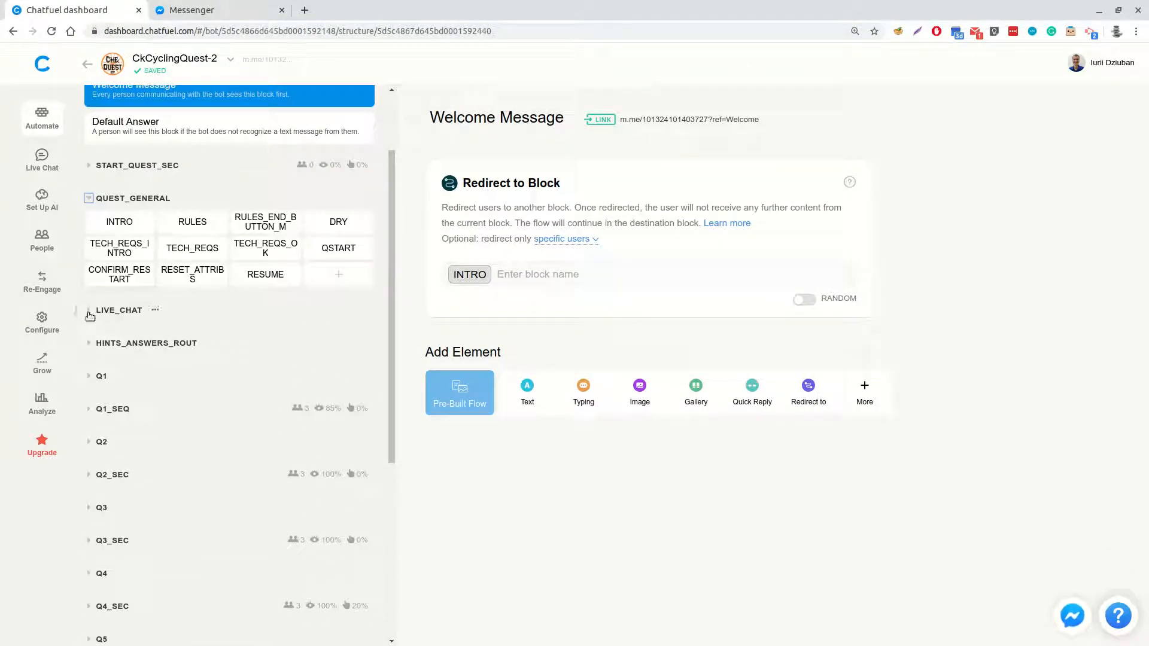
click(90, 311)
click(89, 369)
Expand the Q1, Q1_SEQ, Q2, Q2_SEC and Q3 groups to view their question blocks and sequences
scroll(105, 365, down, 2)
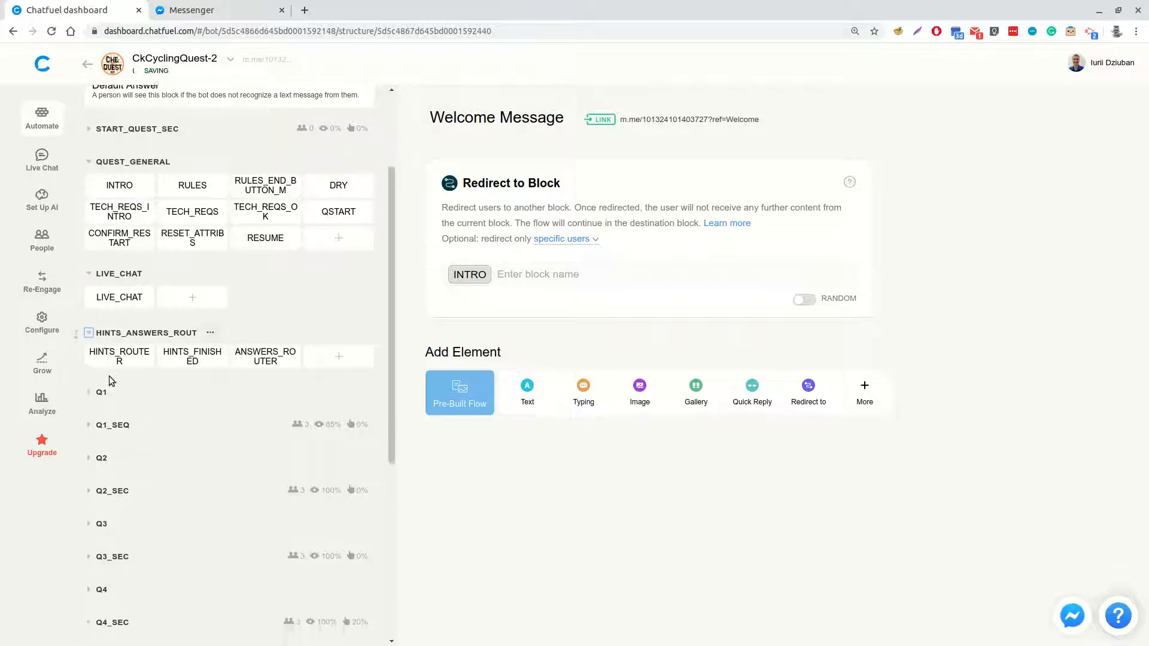
click(89, 302)
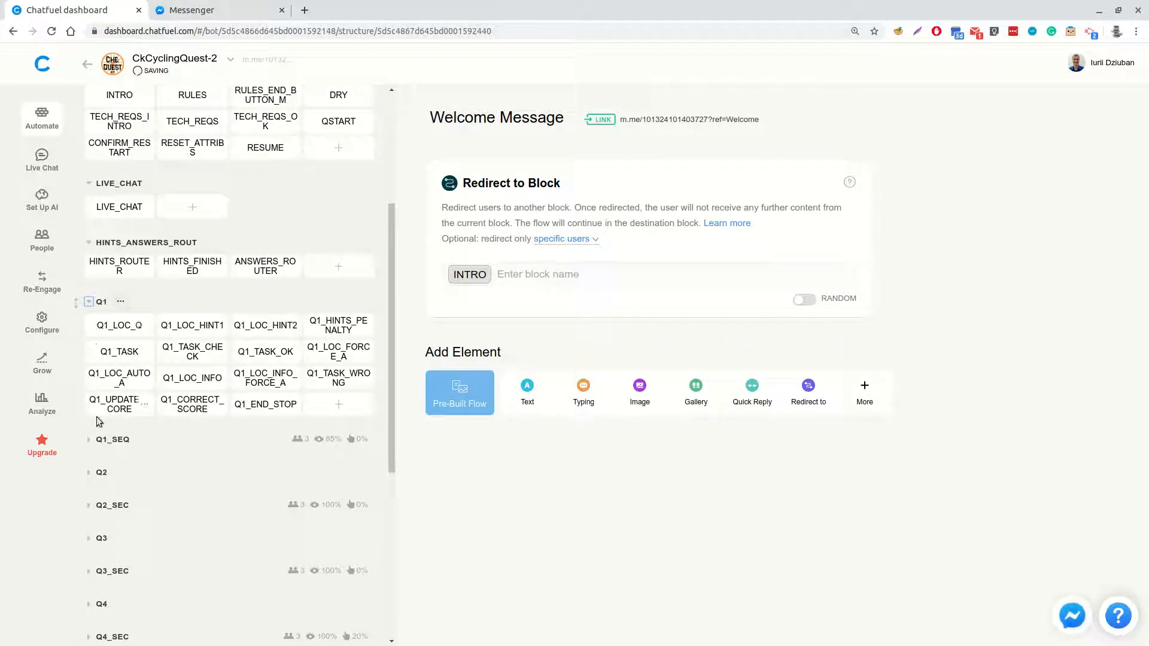
click(89, 441)
scroll(118, 379, down, 3)
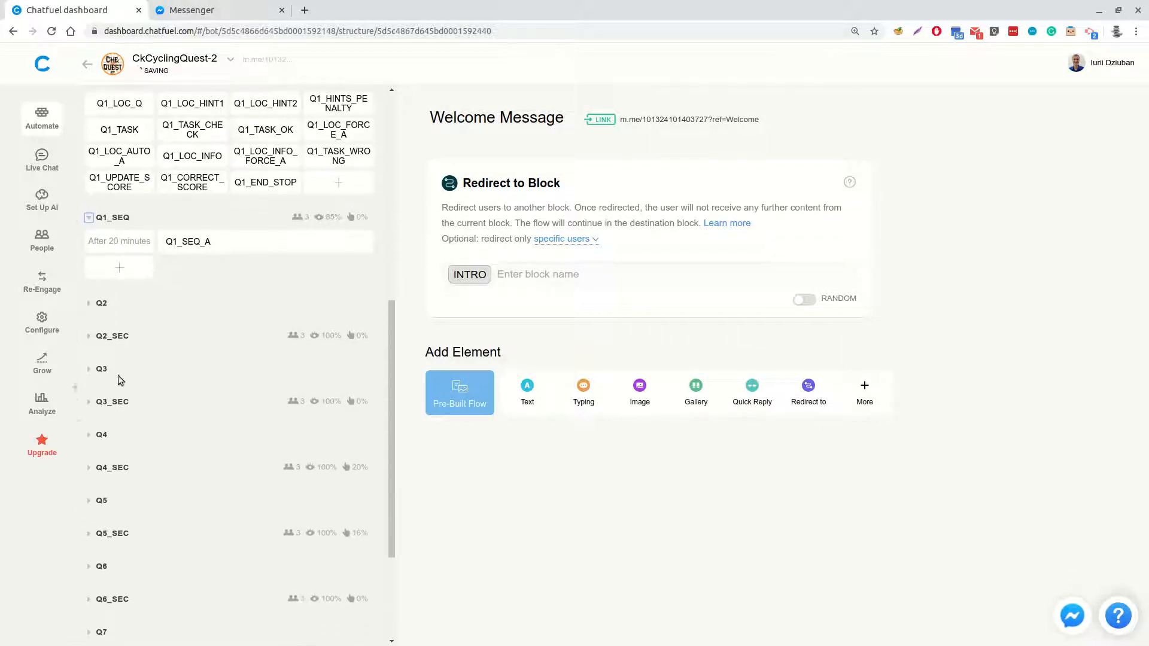
click(90, 303)
click(90, 440)
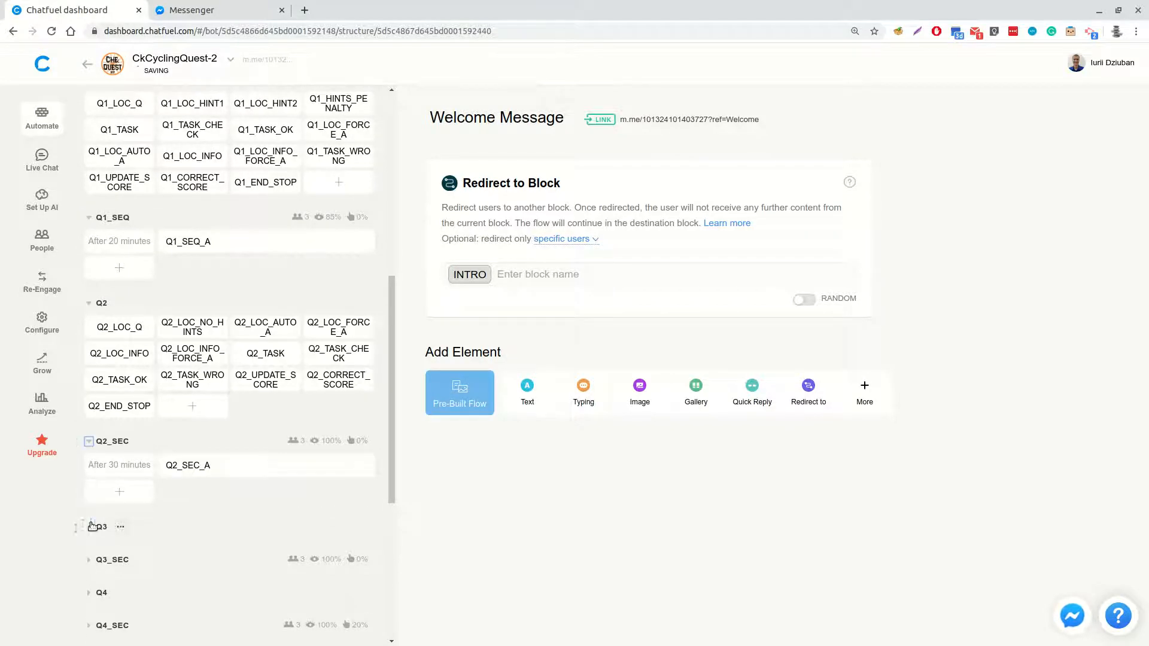
click(92, 526)
Expand the END group and look back over the blocks in the expanded groups
scroll(243, 455, down, 6)
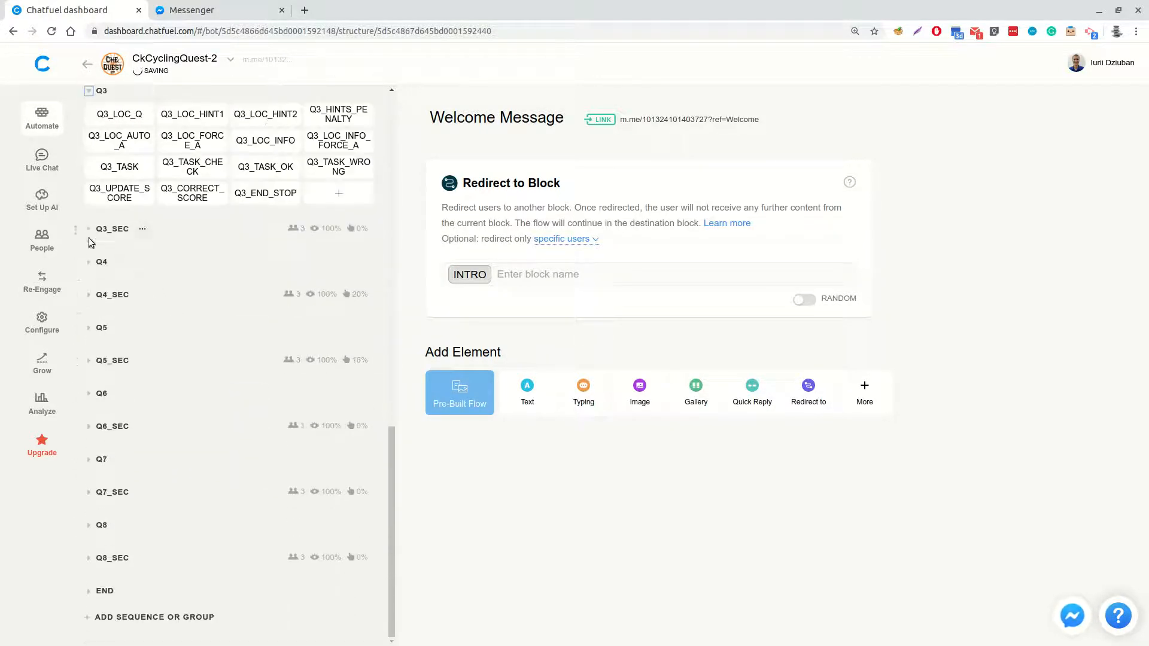
click(90, 590)
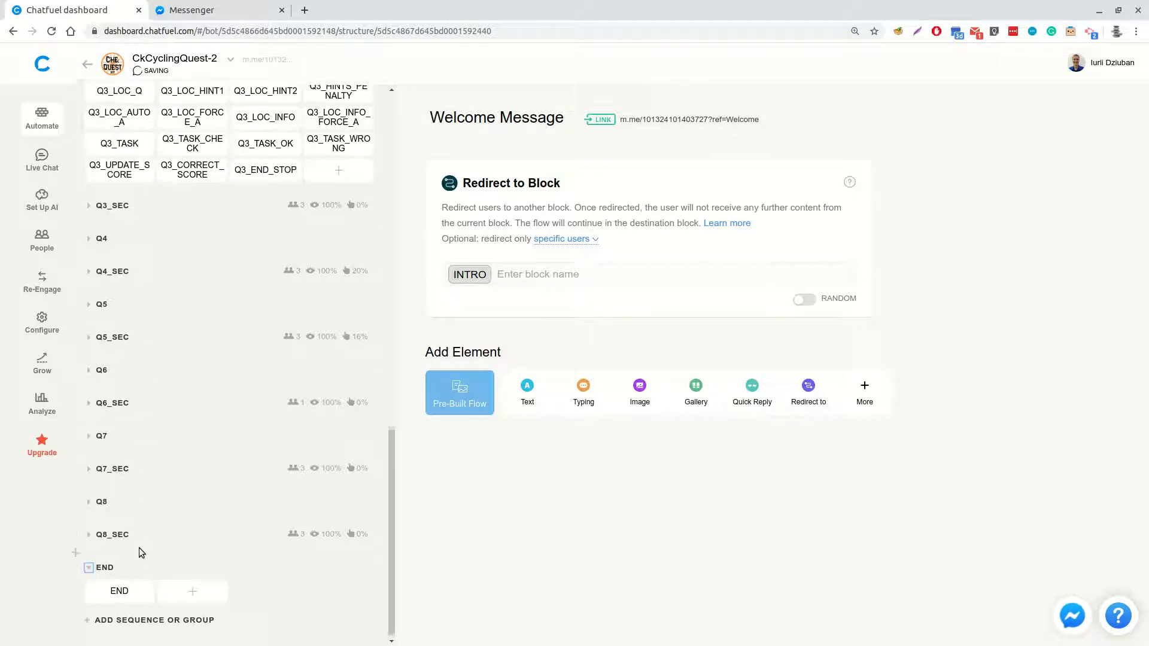
scroll(143, 544, up, 5)
scroll(168, 503, up, 10)
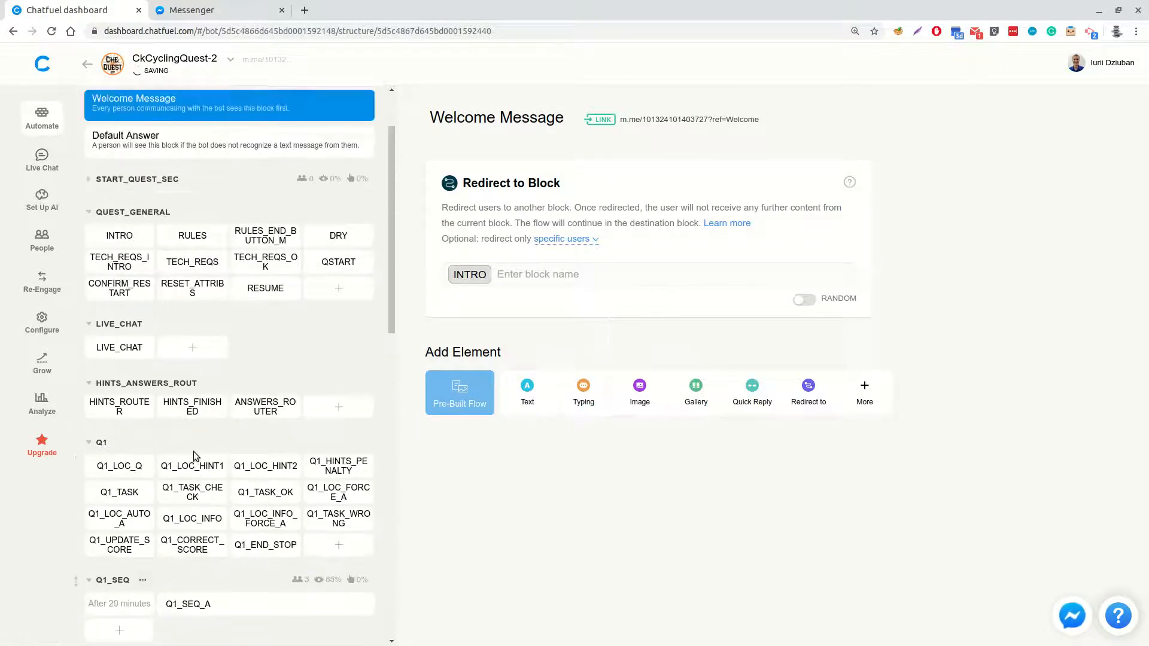
scroll(193, 450, down, 2)
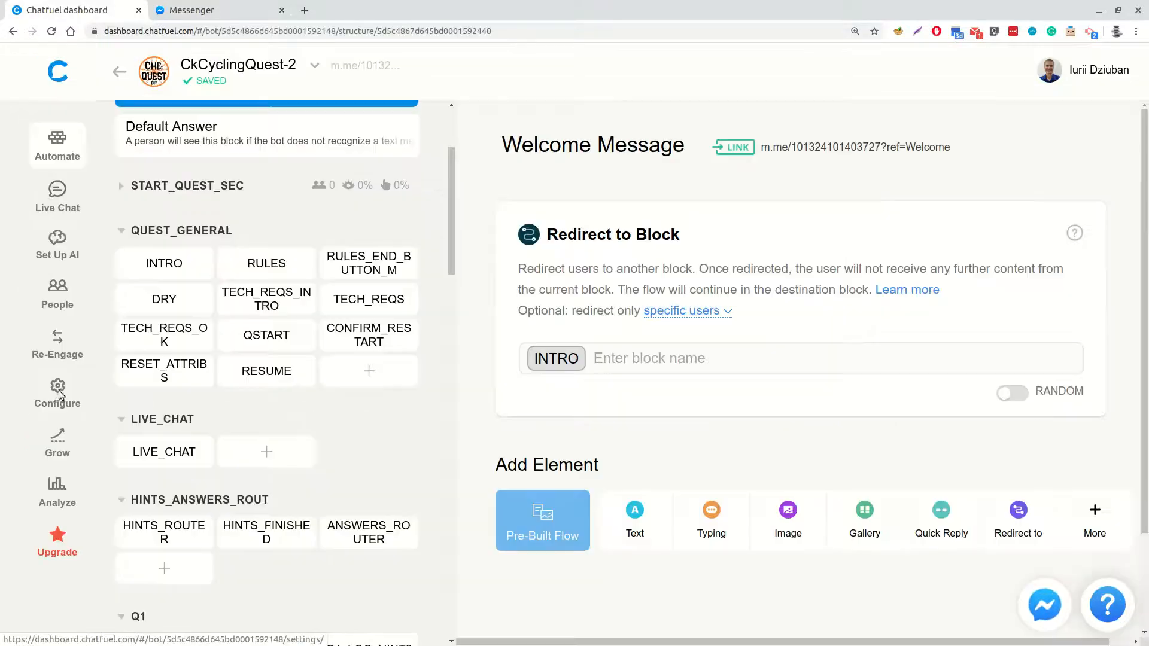
In the CkCyclingQuest-2 configuration settings, create a teammate invitation with the Viewer role and copy its link
click(58, 393)
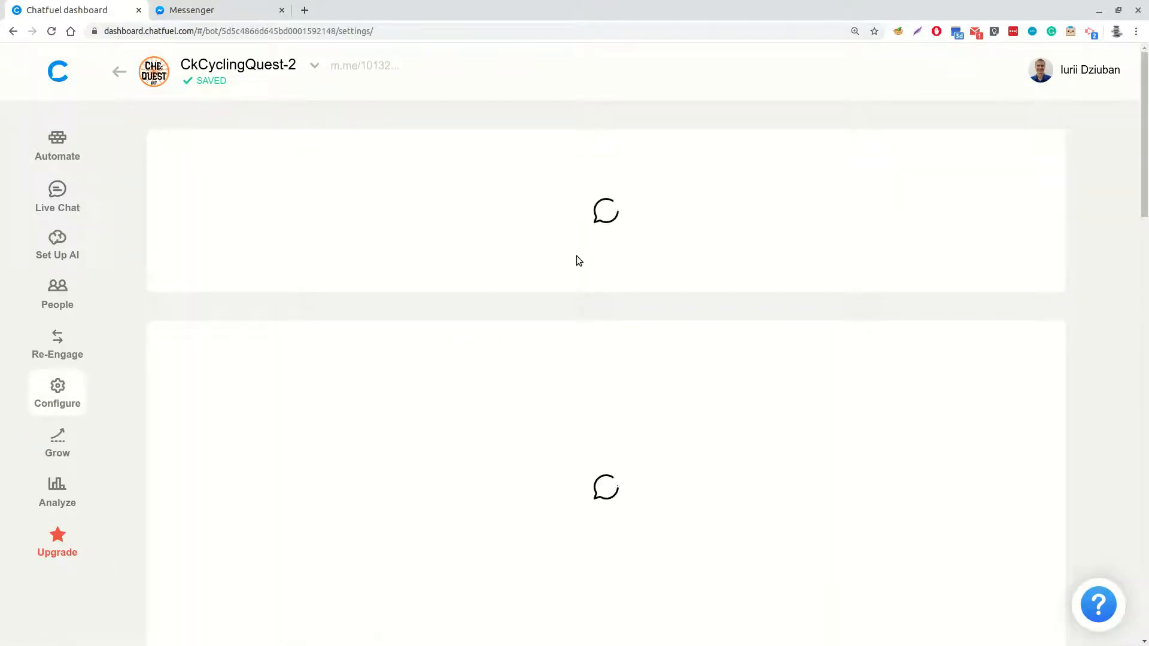
scroll(578, 272, down, 5)
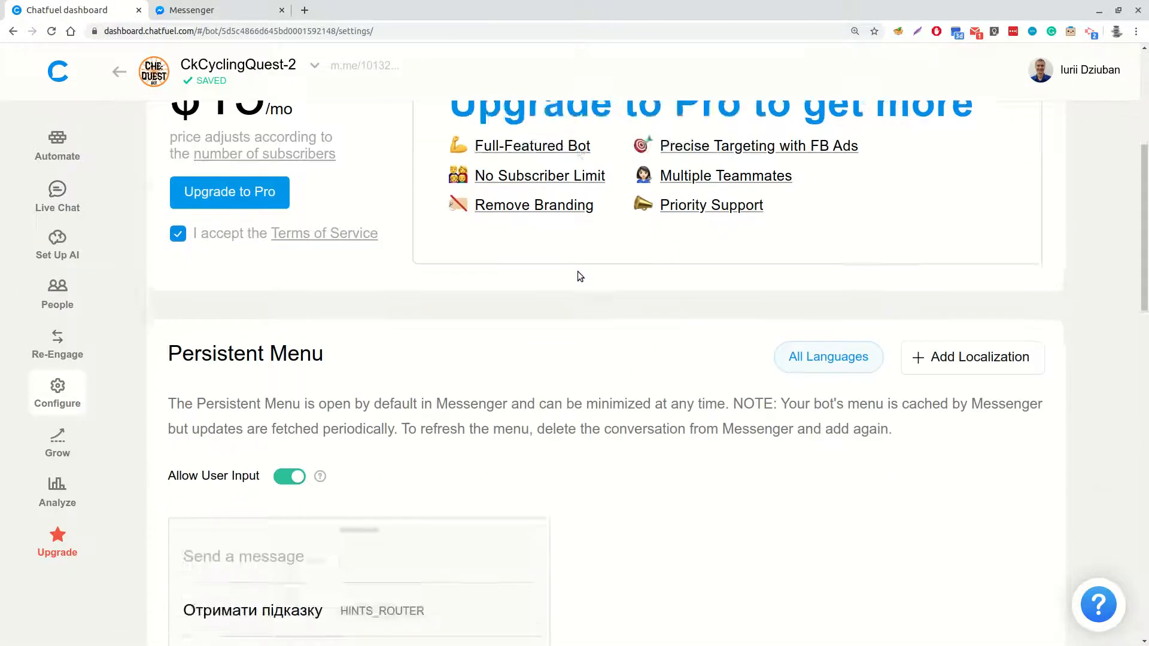
scroll(577, 271, down, 10)
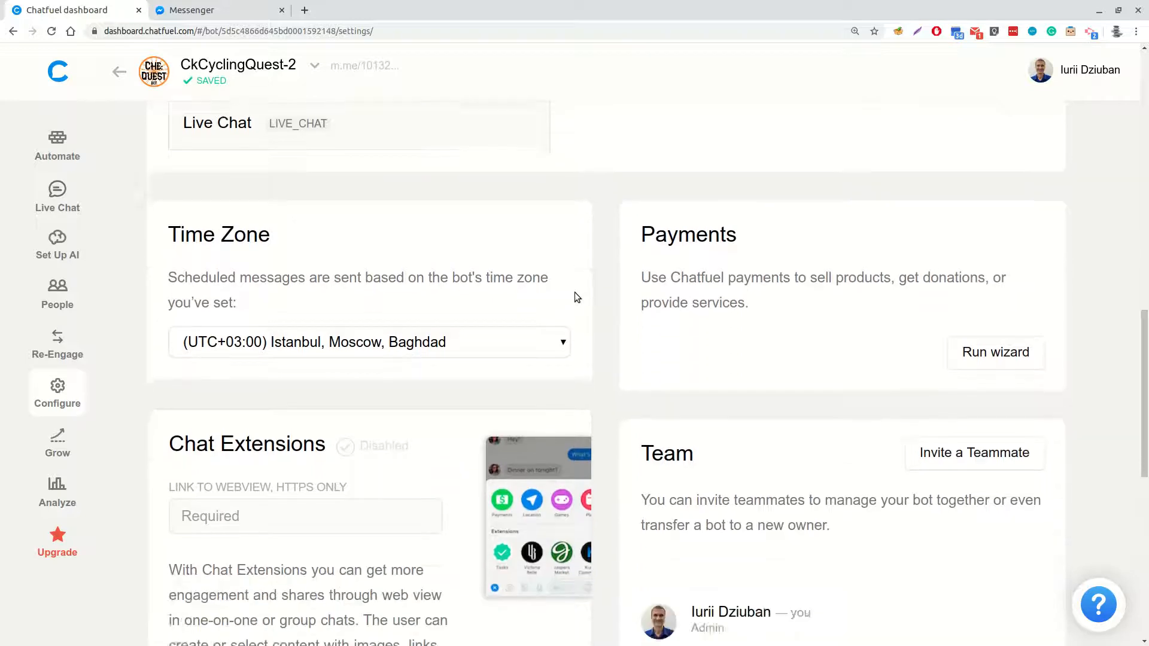
scroll(574, 292, down, 5)
scroll(702, 286, up, 1)
click(996, 214)
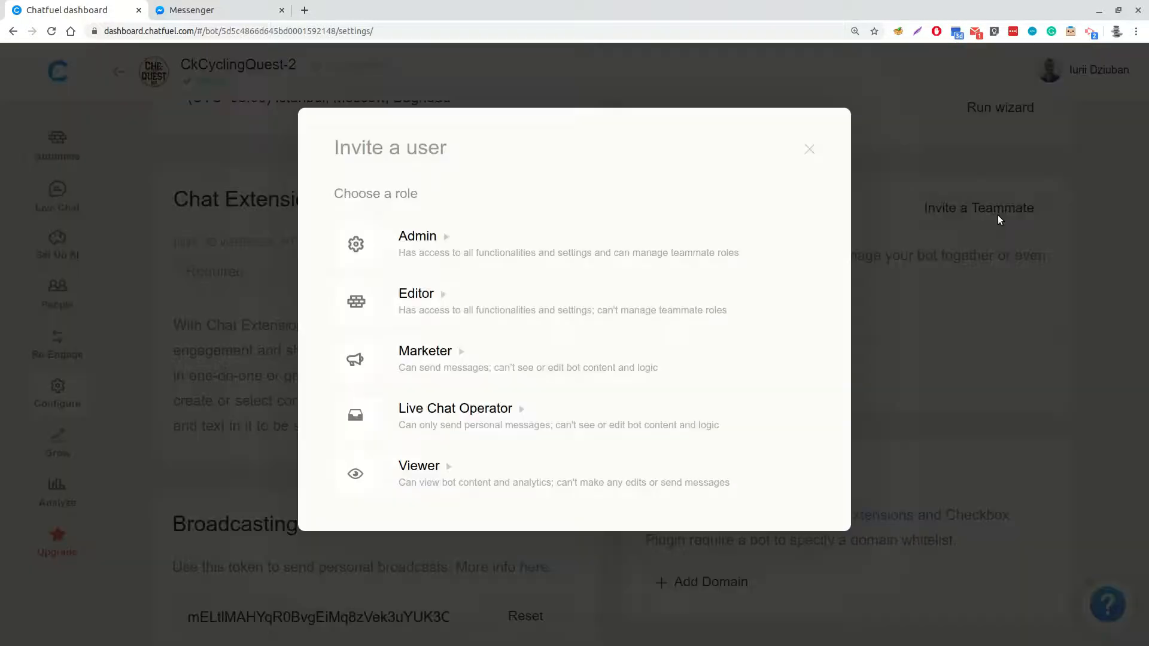
click(526, 472)
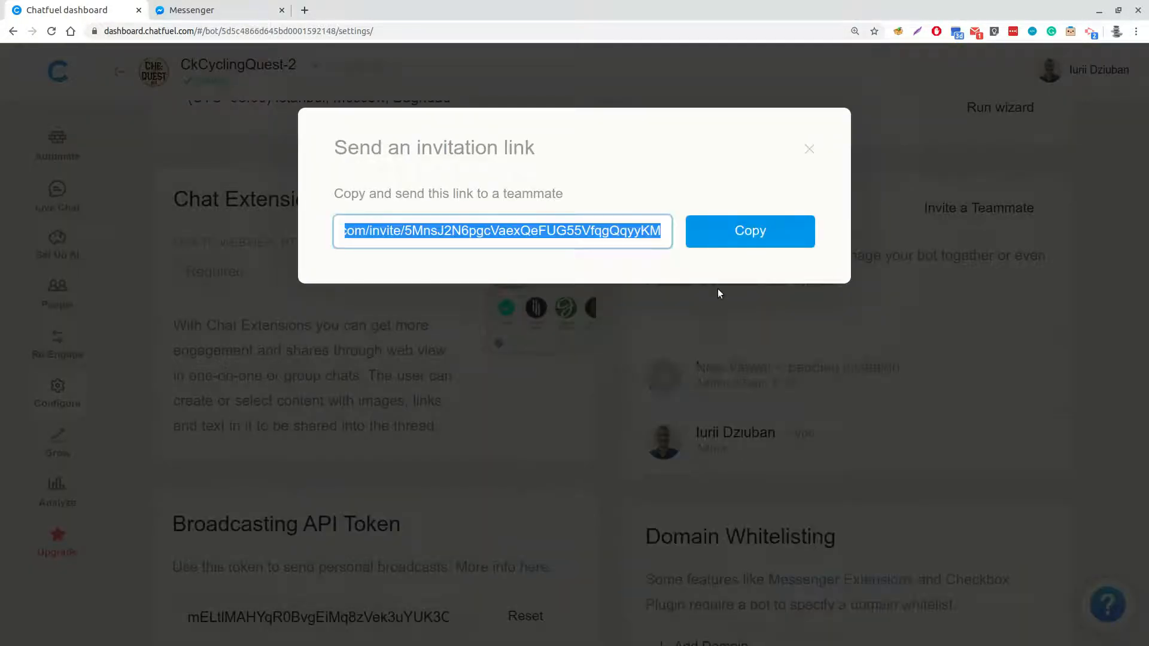
click(627, 235)
click(721, 234)
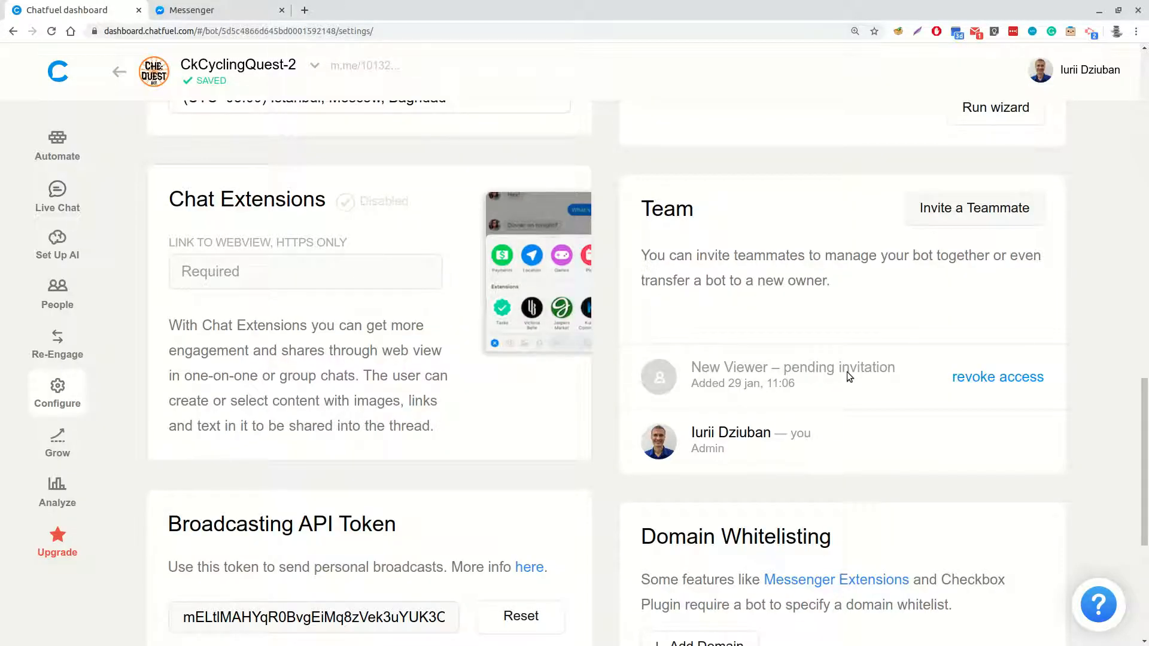
Return to the list of bots and open the Che:QuestBot bot
click(118, 73)
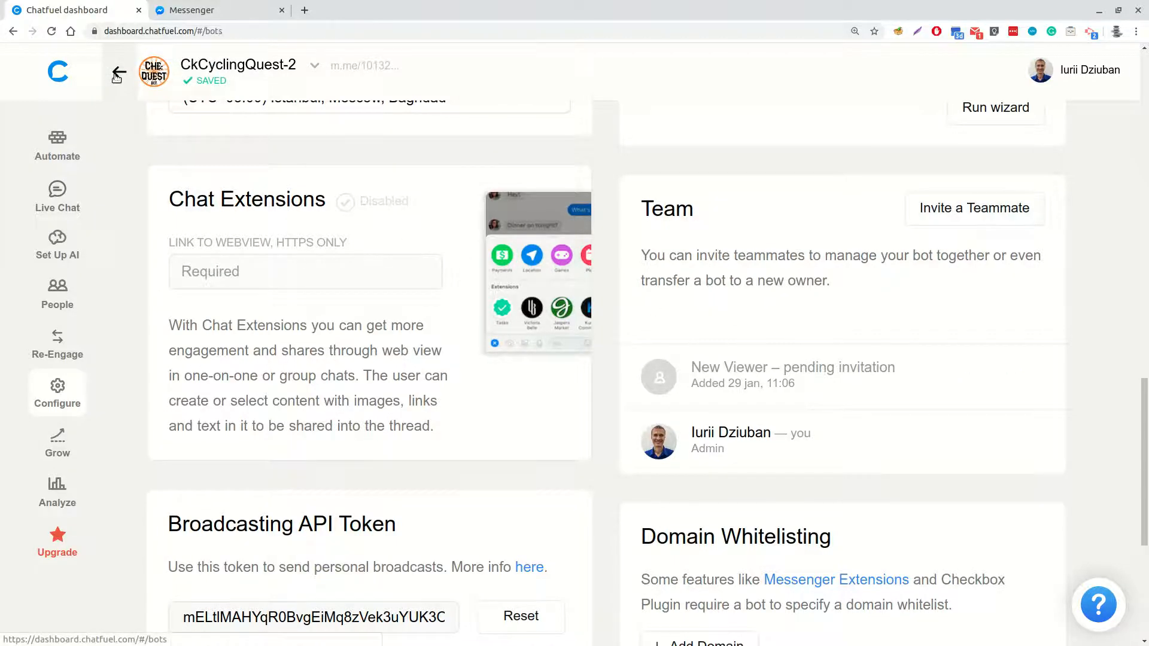
scroll(172, 136, up, 5)
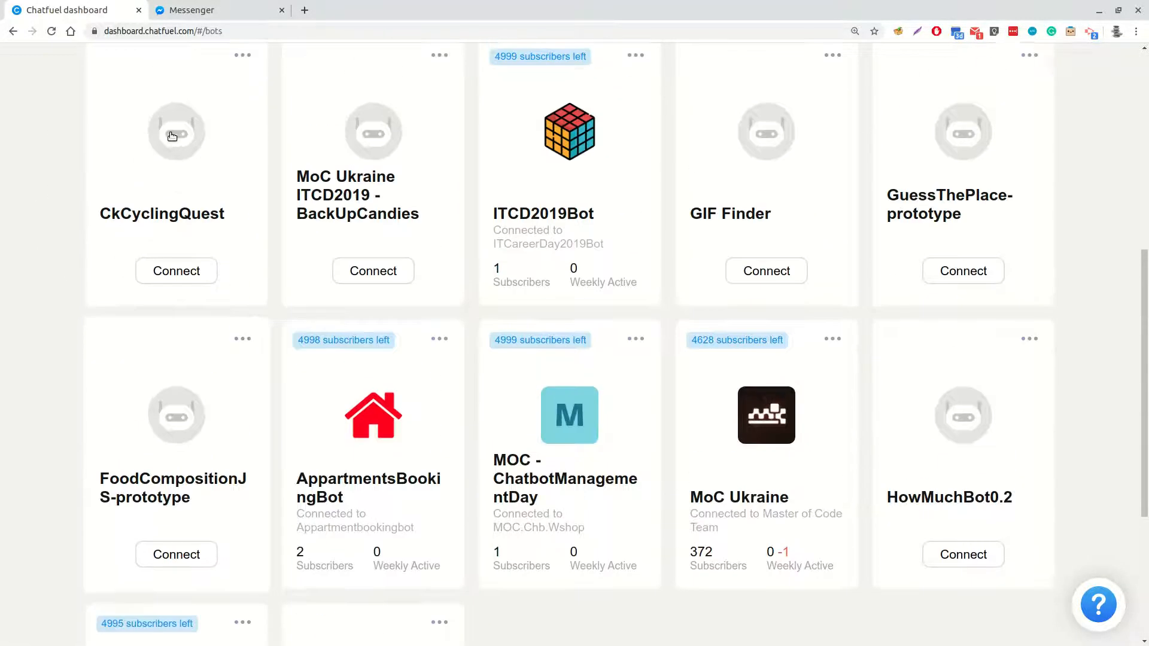
scroll(172, 136, up, 5)
click(373, 313)
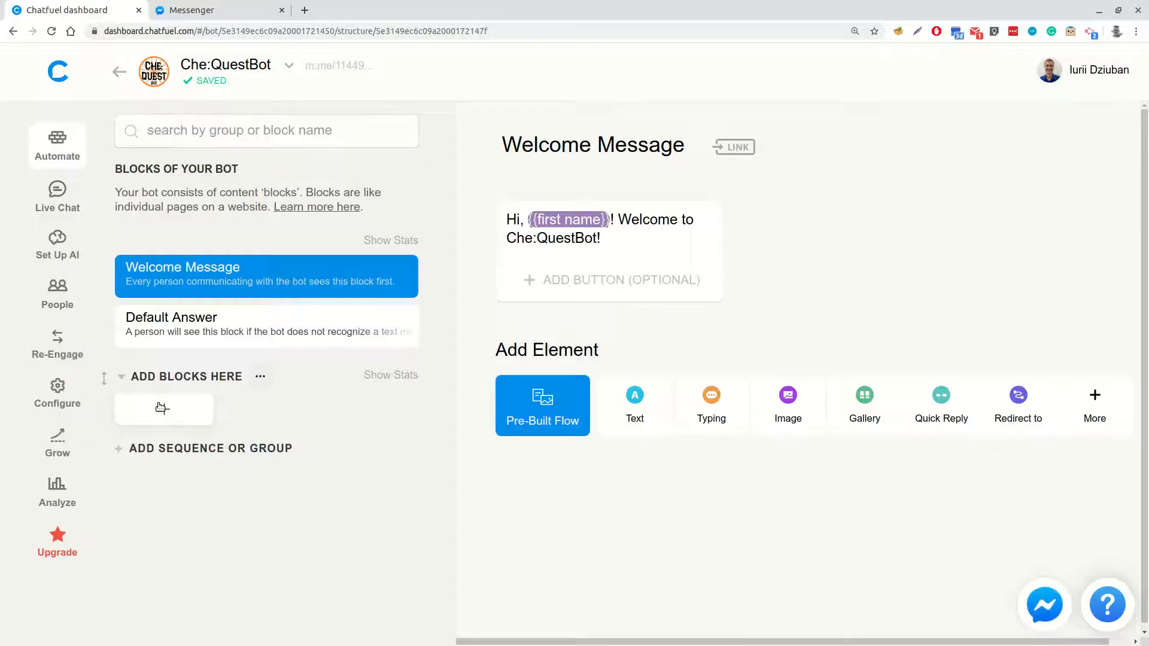
Rename the ADD BLOCKS HERE group to Q1
click(162, 377)
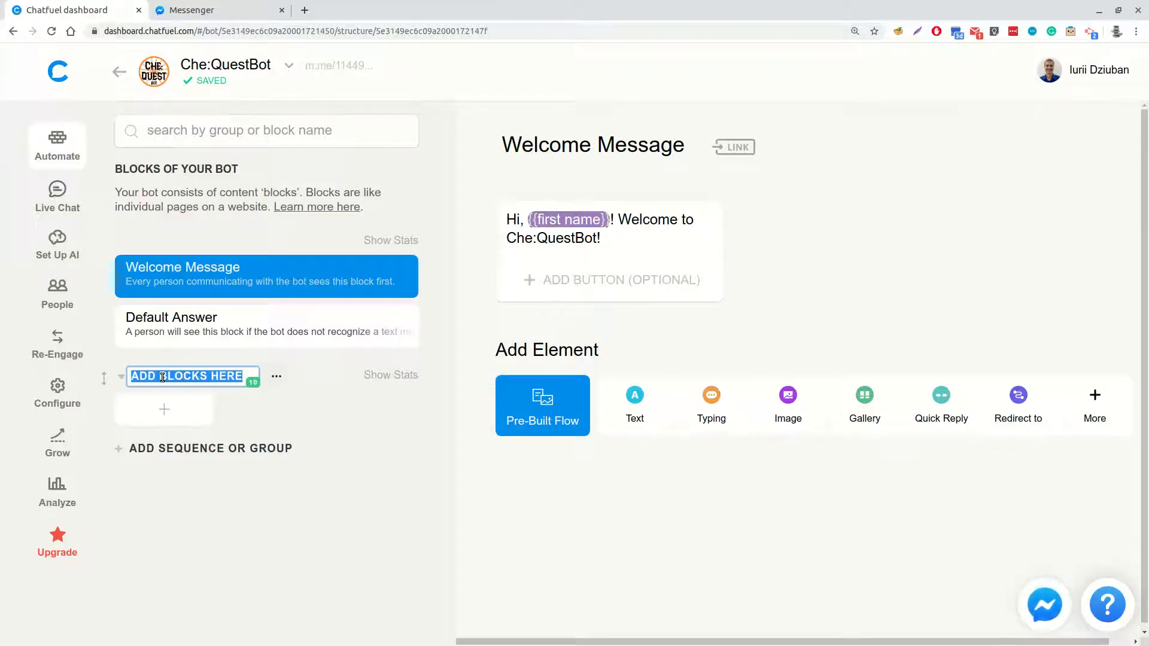
text(Q1)
key(Return)
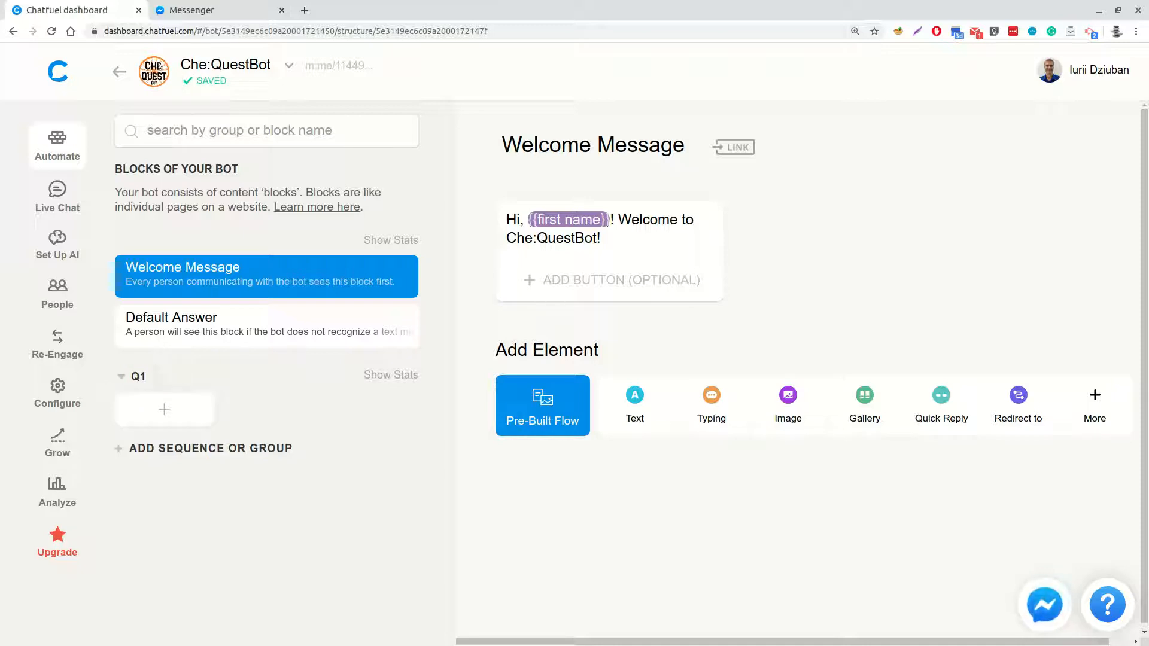
Add a block to the Q1 group and name it Q1_LOC_Q
click(164, 409)
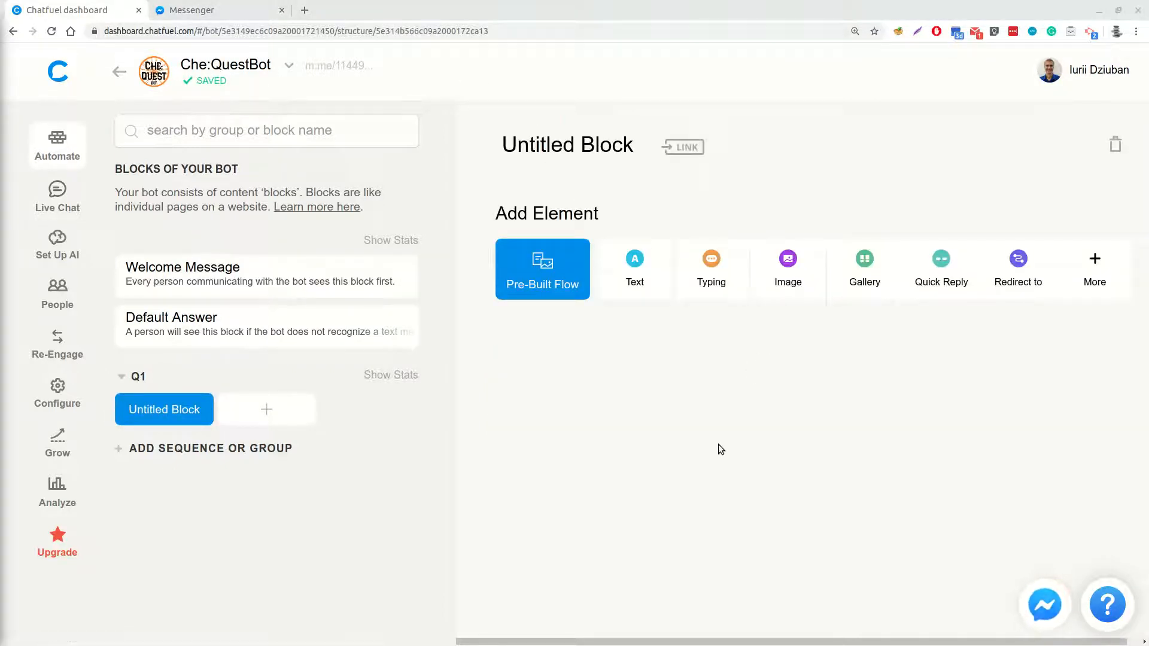
click(538, 144)
key(ctrl+a)
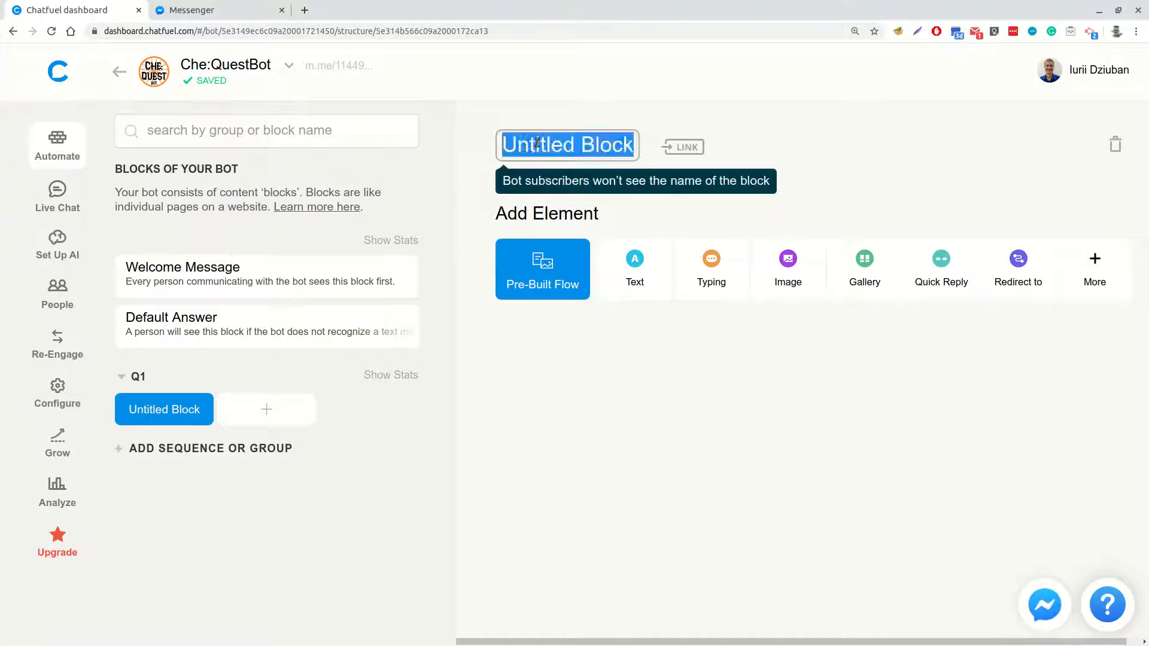
text(Q1)
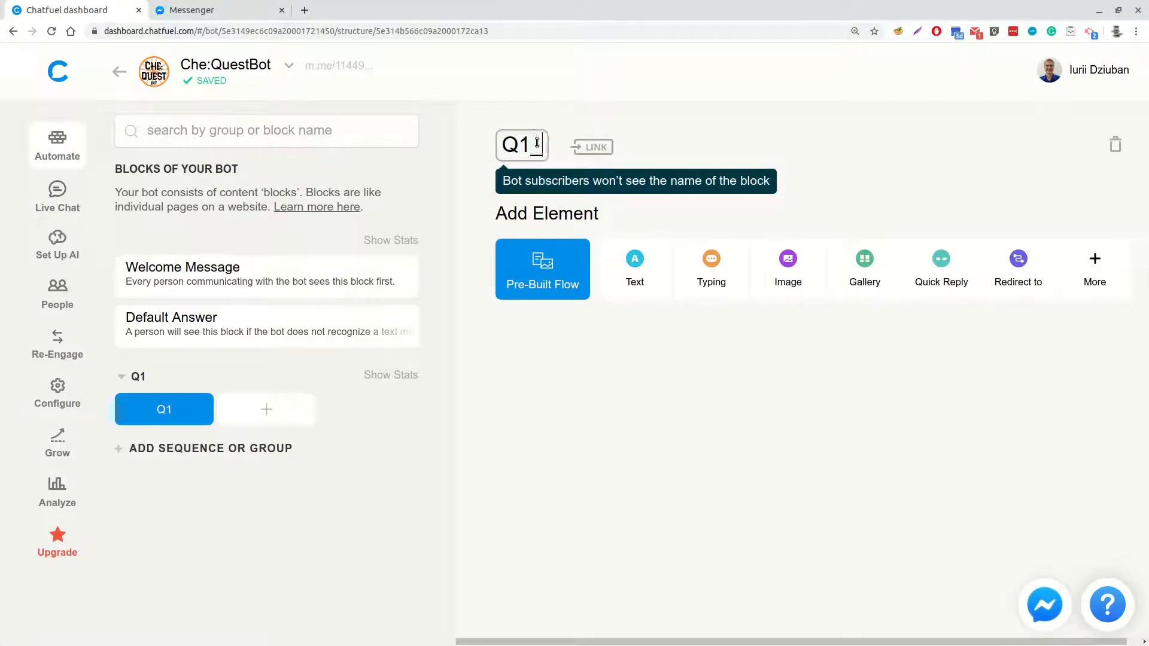
text(_LOC_Q)
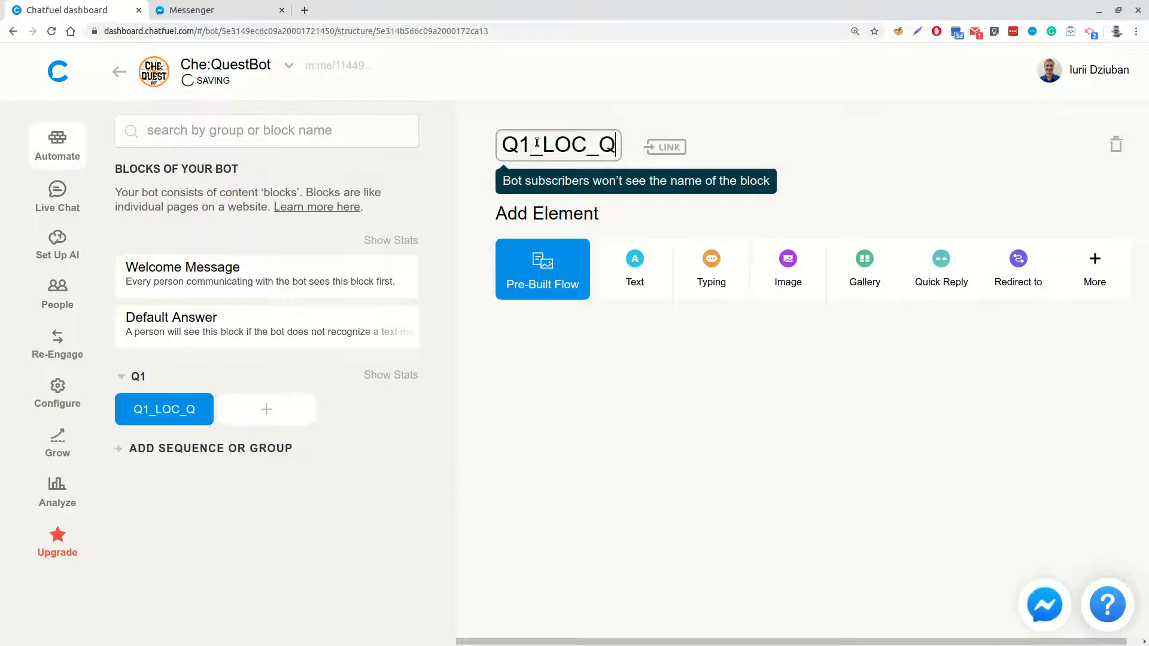
key(Return)
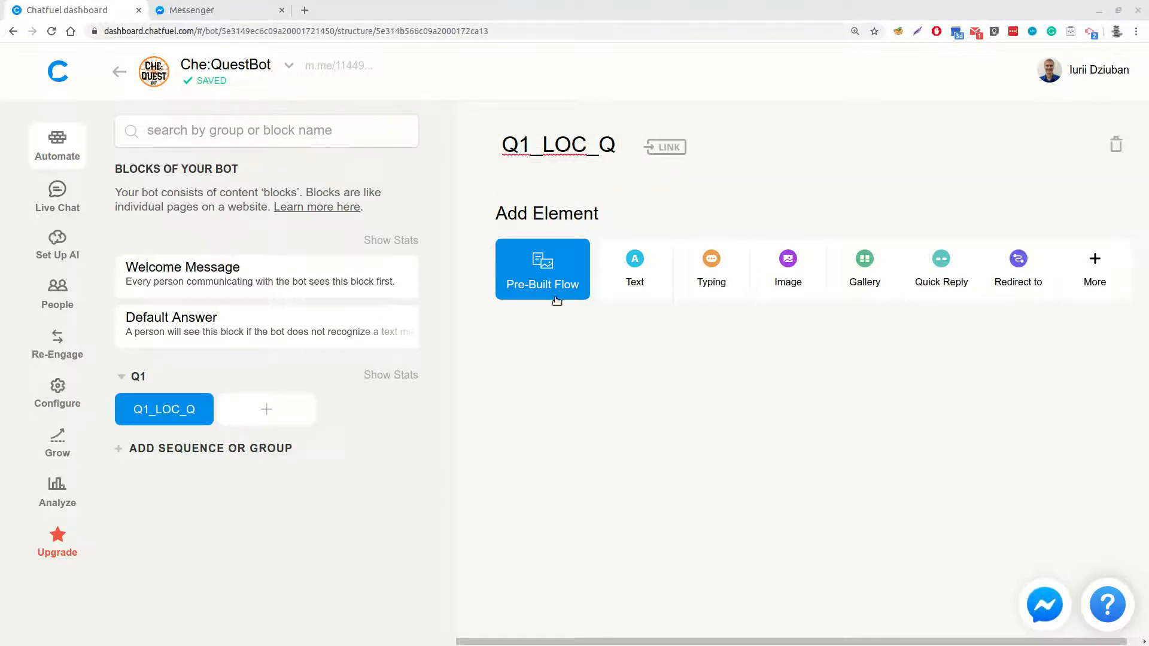
Add a typing delay to the Q1_LOC_Q block, followed by a text element reading "Task #1:"
click(715, 268)
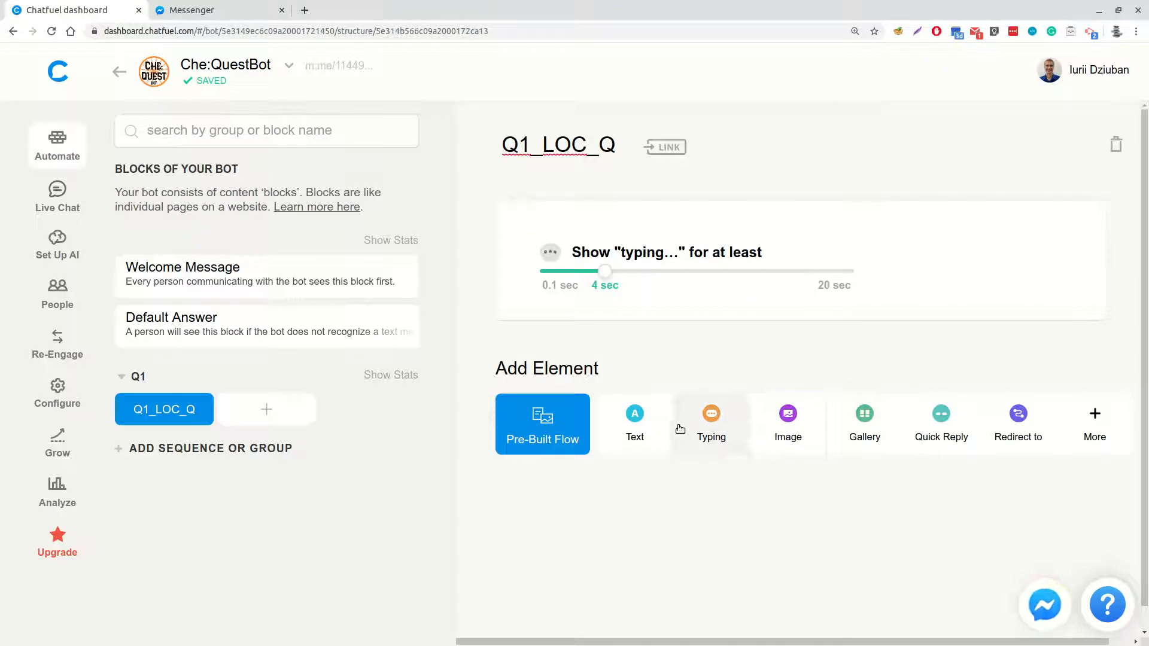
click(633, 422)
text(Task #1:)
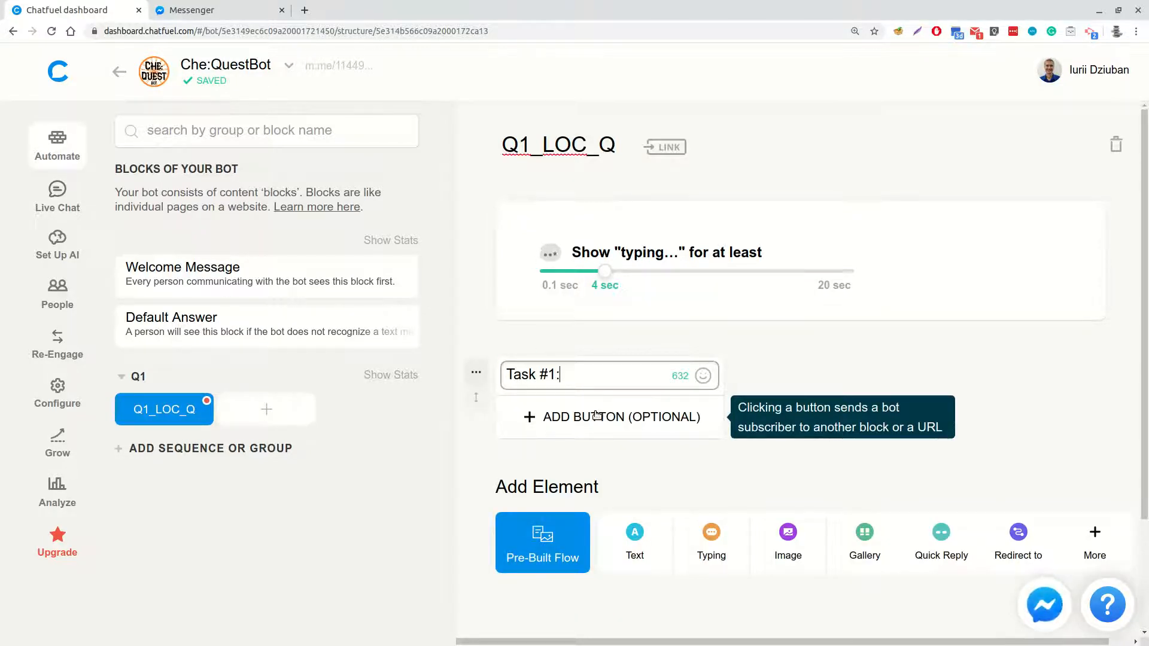
Add a second typing delay and a two-line text element reading "Find the following object:" and "h=196 м ☝"
click(713, 543)
scroll(665, 487, down, 3)
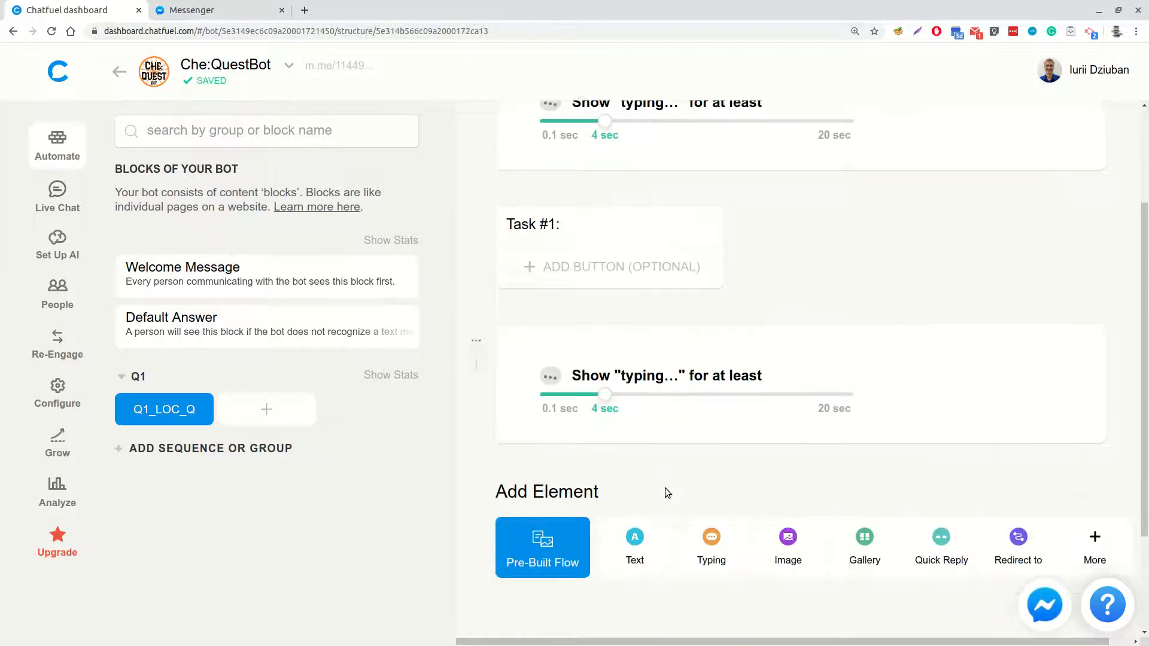
click(636, 544)
key(ctrl+v)
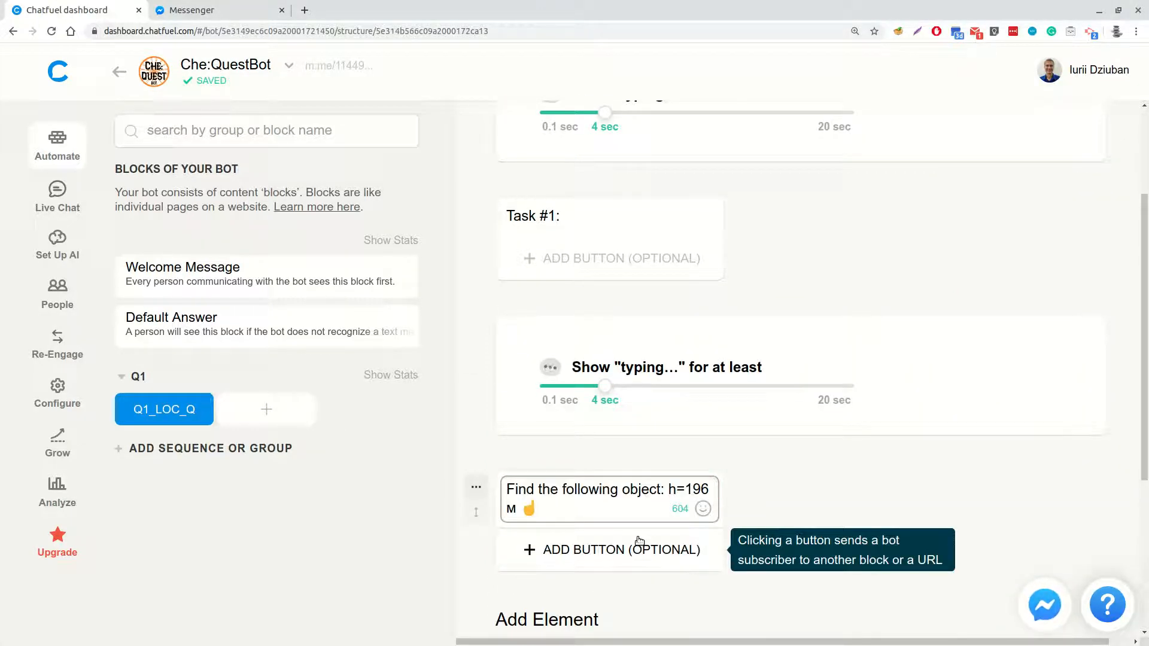
key(Up)
key(Return)
key(End)
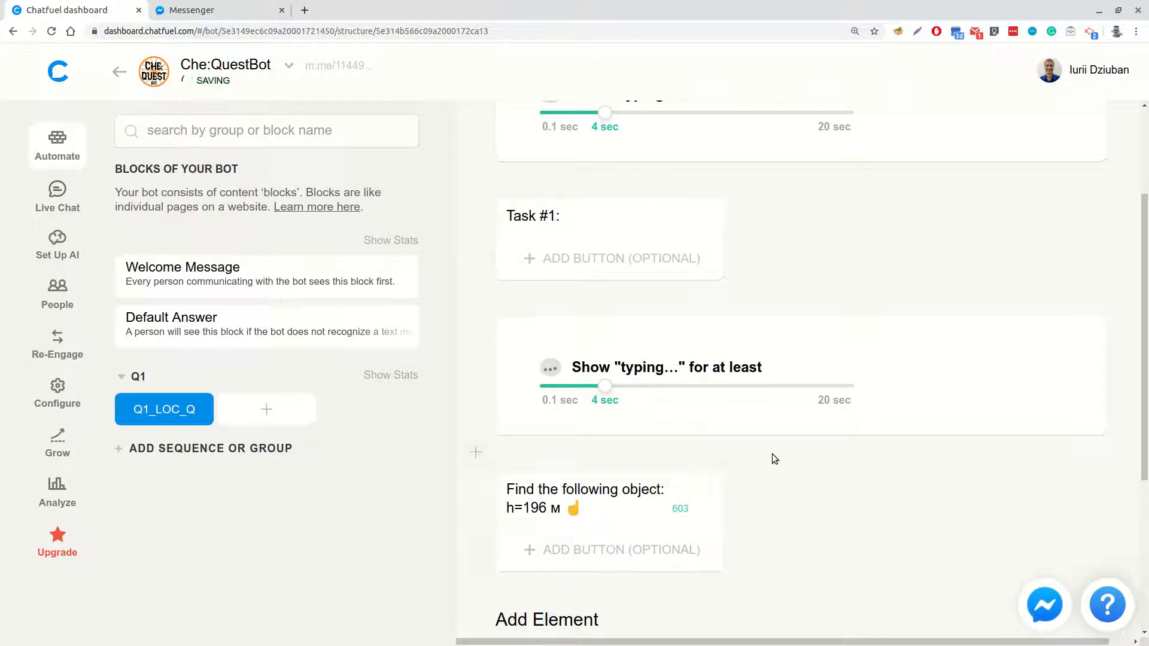
scroll(672, 513, down, 4)
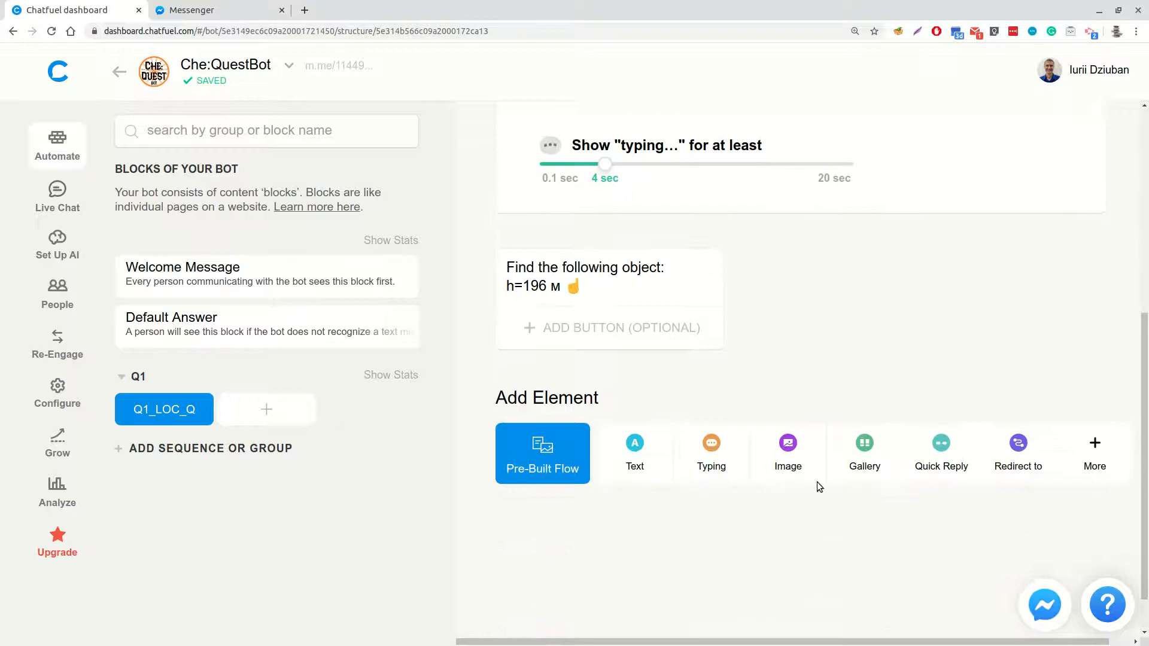
Add an image element to the Q1_LOC_Q block and upload q1_loc_q.gif into it
click(787, 450)
click(625, 464)
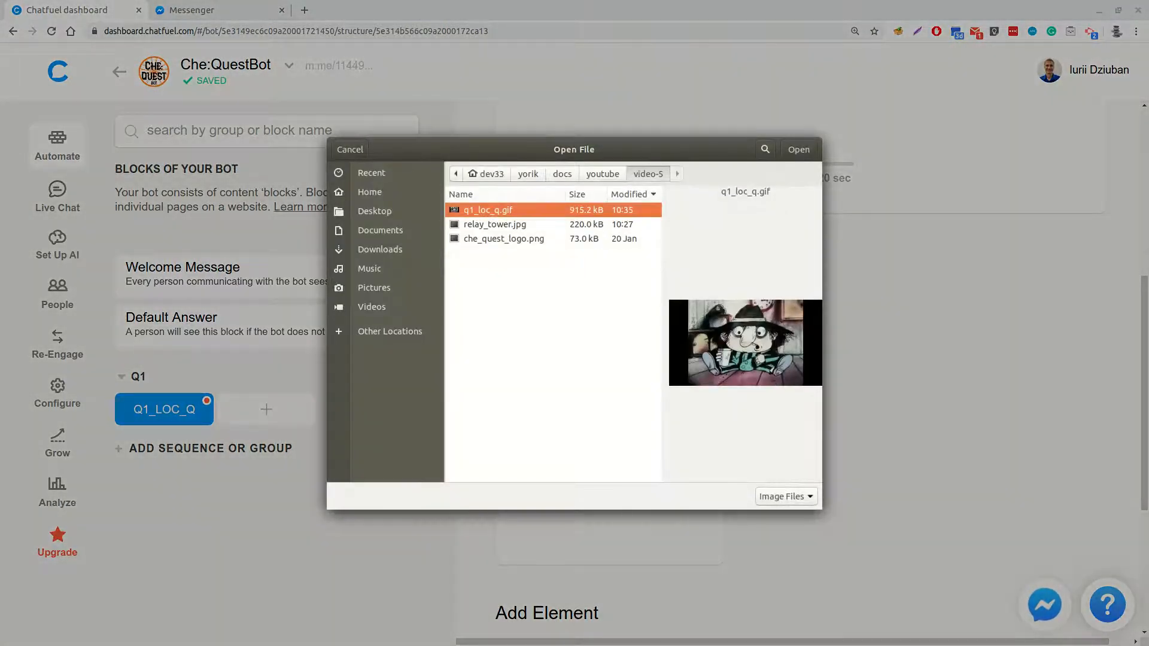
click(798, 150)
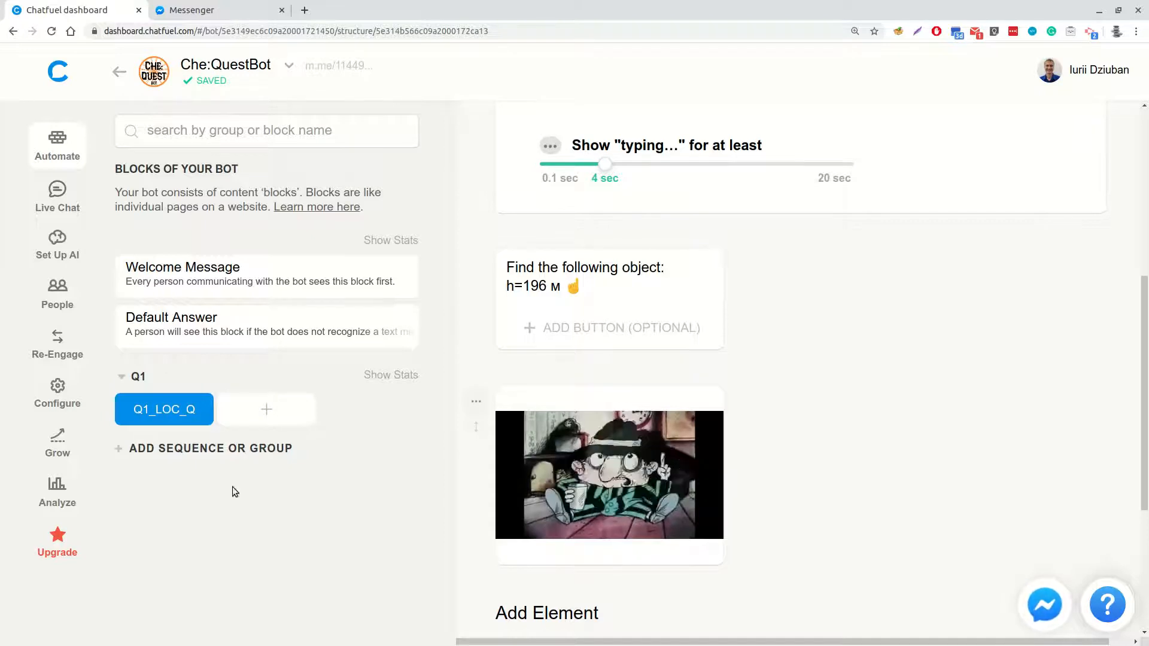
scroll(849, 441, down, 3)
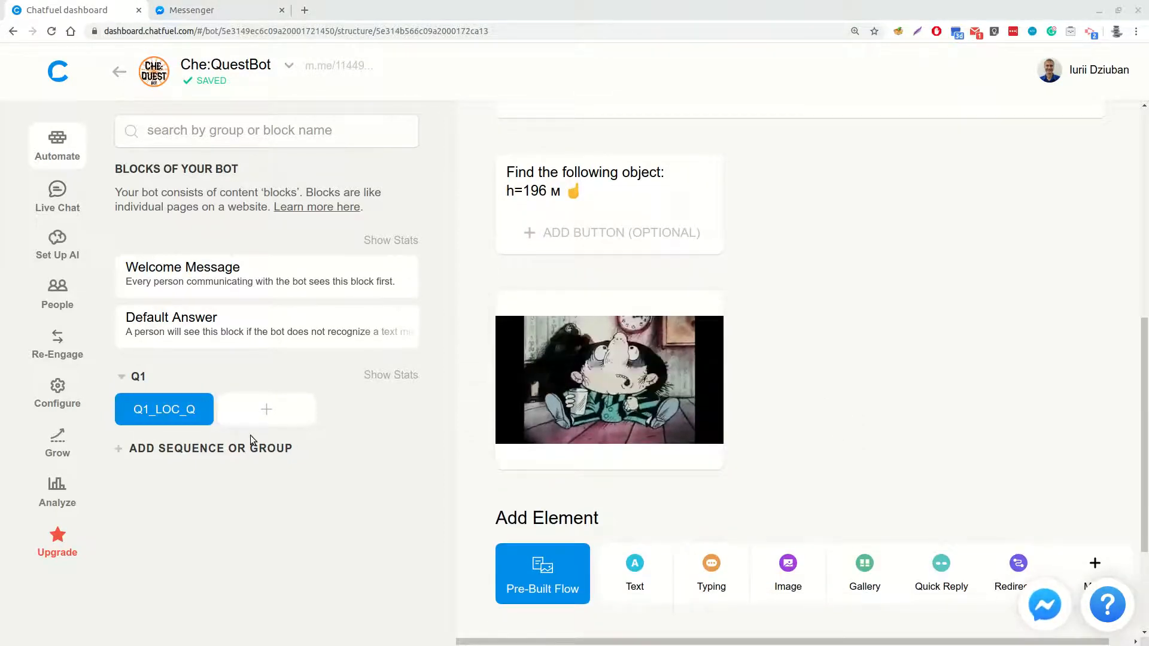
Add a second block to the Q1 group and name it Q1_TASK
click(271, 408)
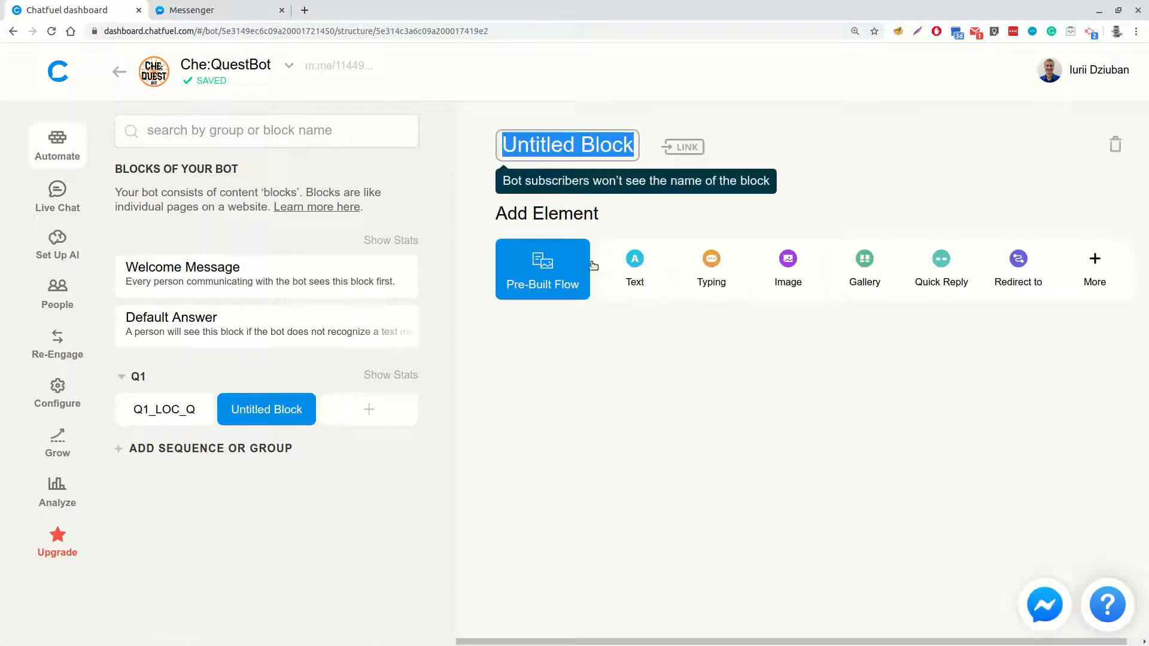
click(551, 147)
triple_click(551, 146)
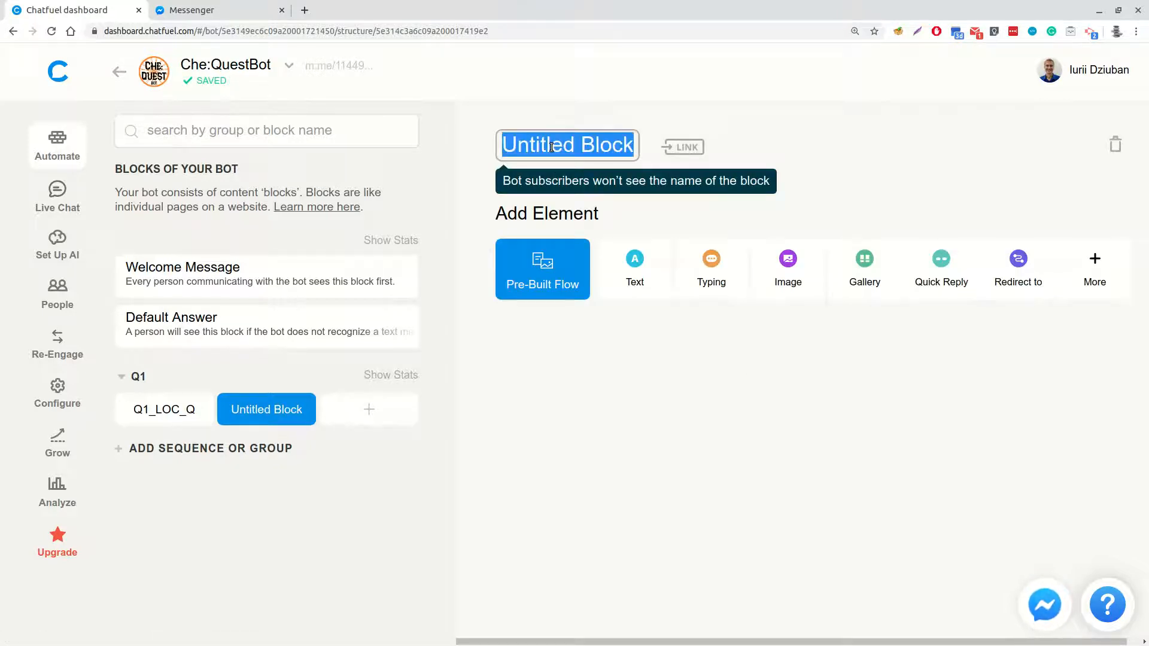
text(Q1_TASK)
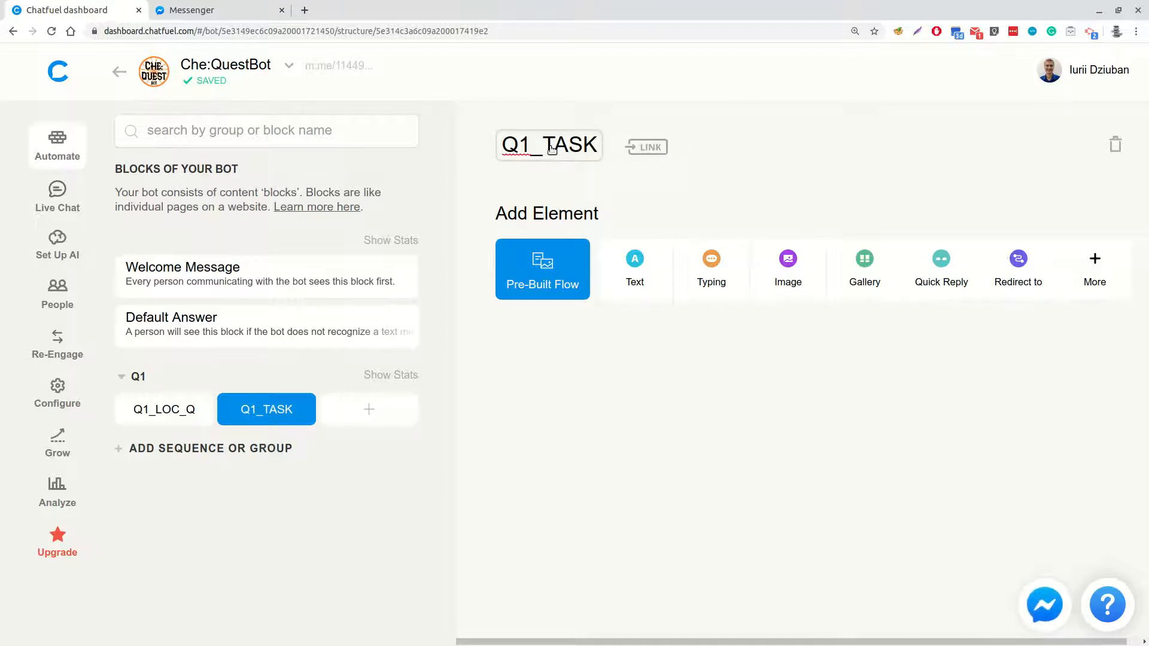
Add a typing delay and a Save User Input element to Q1_TASK, pasting the message that asks to count the object's color changes along its length
click(718, 264)
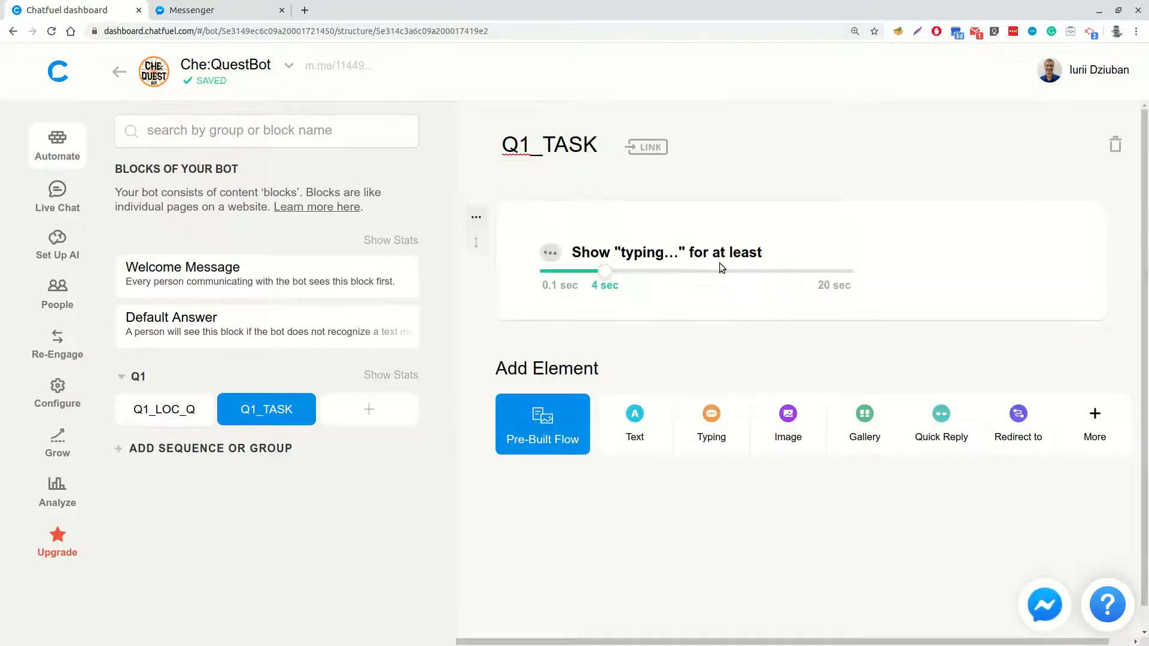
click(1099, 424)
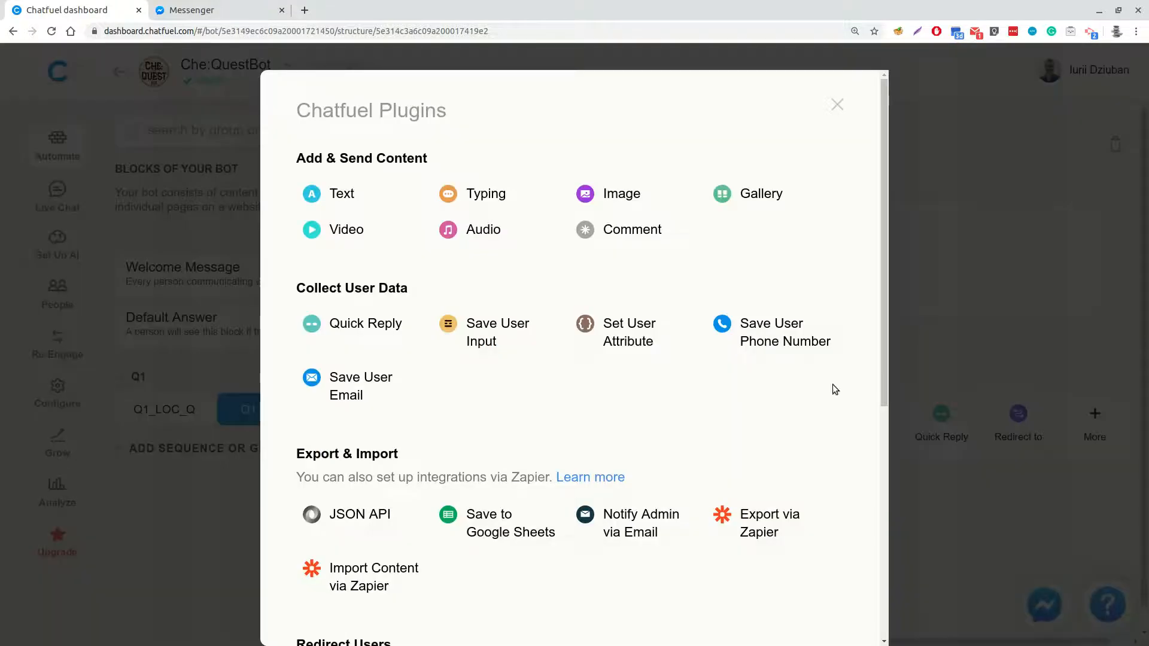
click(493, 335)
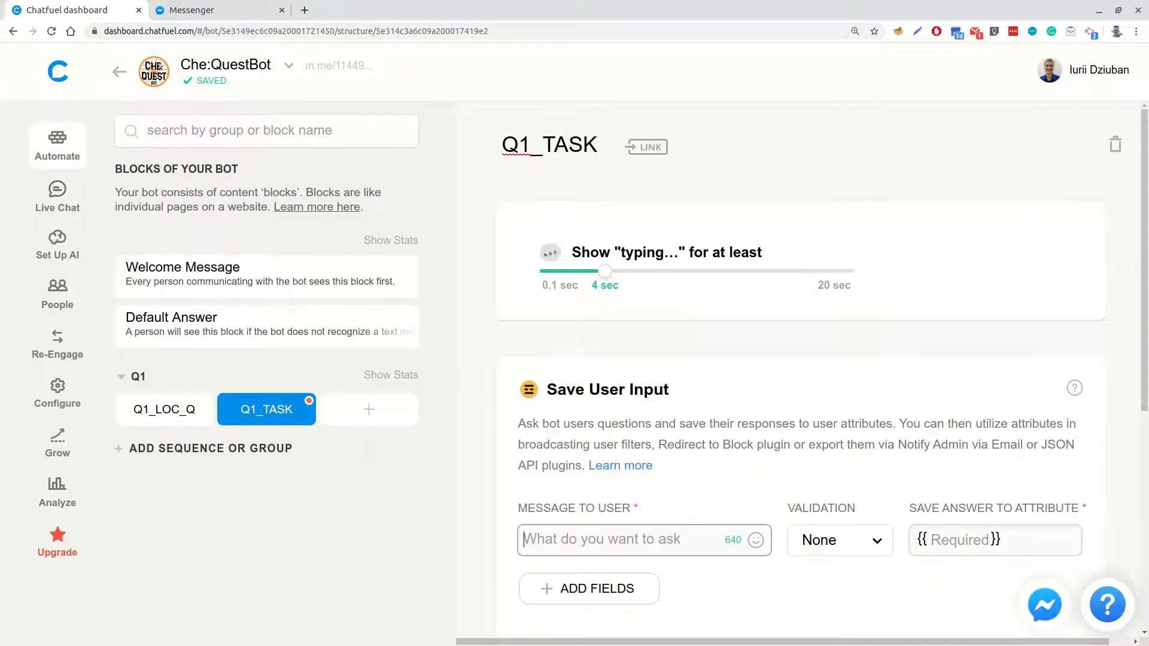
click(608, 541)
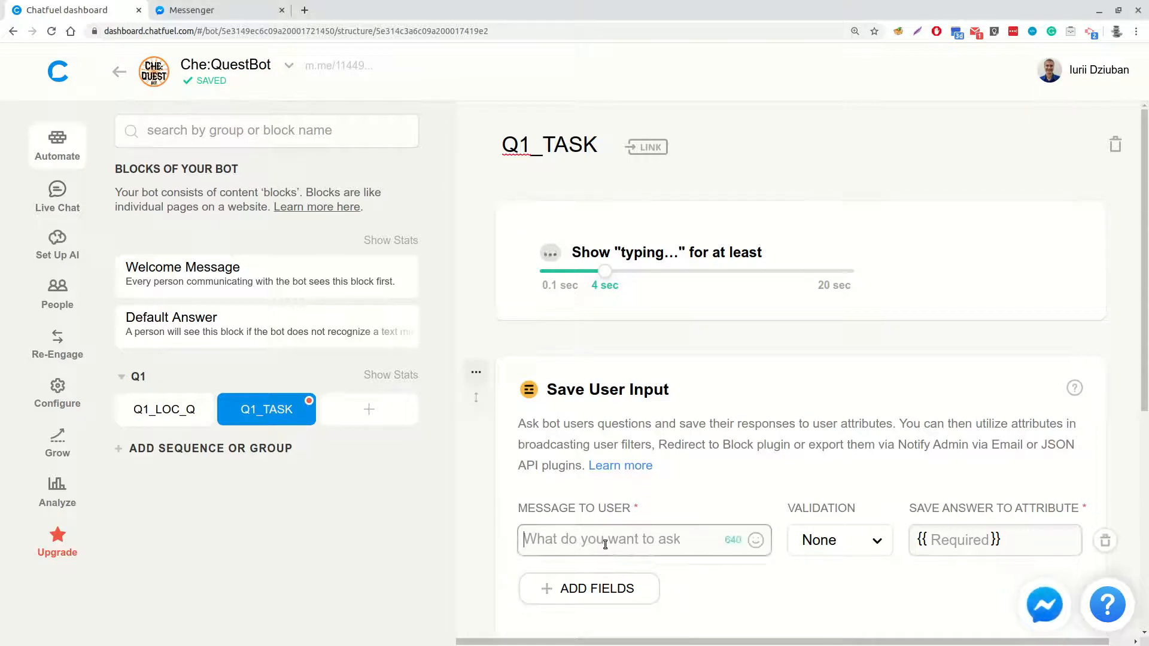
key(ctrl+v)
scroll(646, 540, down, 3)
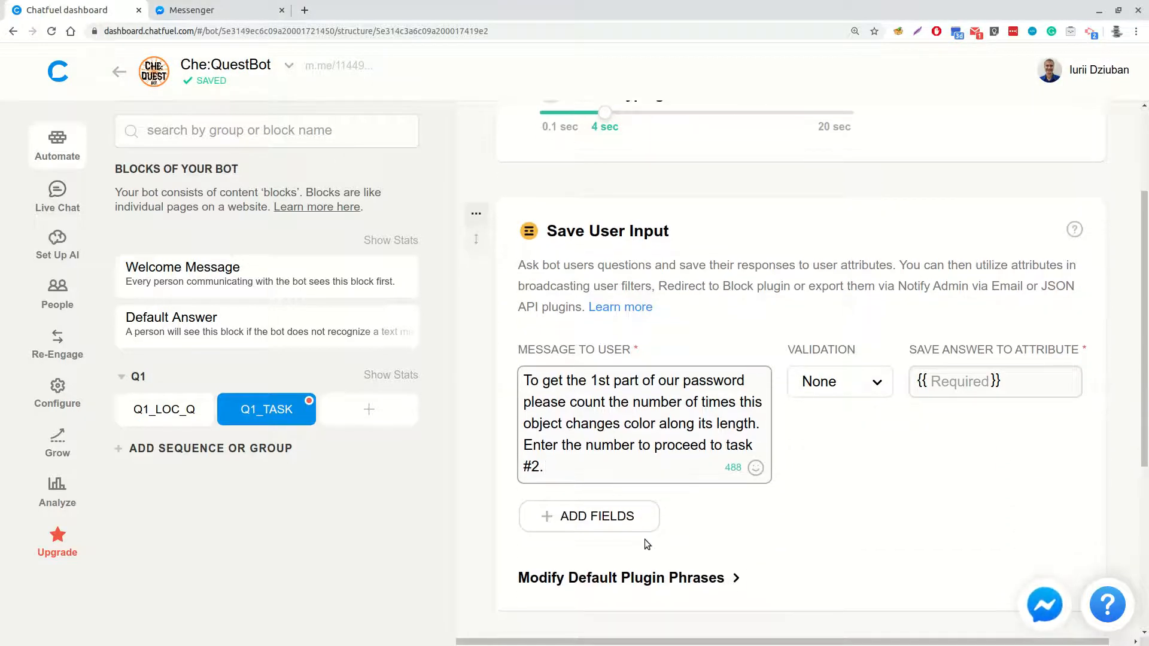
click(644, 540)
Set the user input's validation to Number and save the answer to the attribute q1_result
click(835, 381)
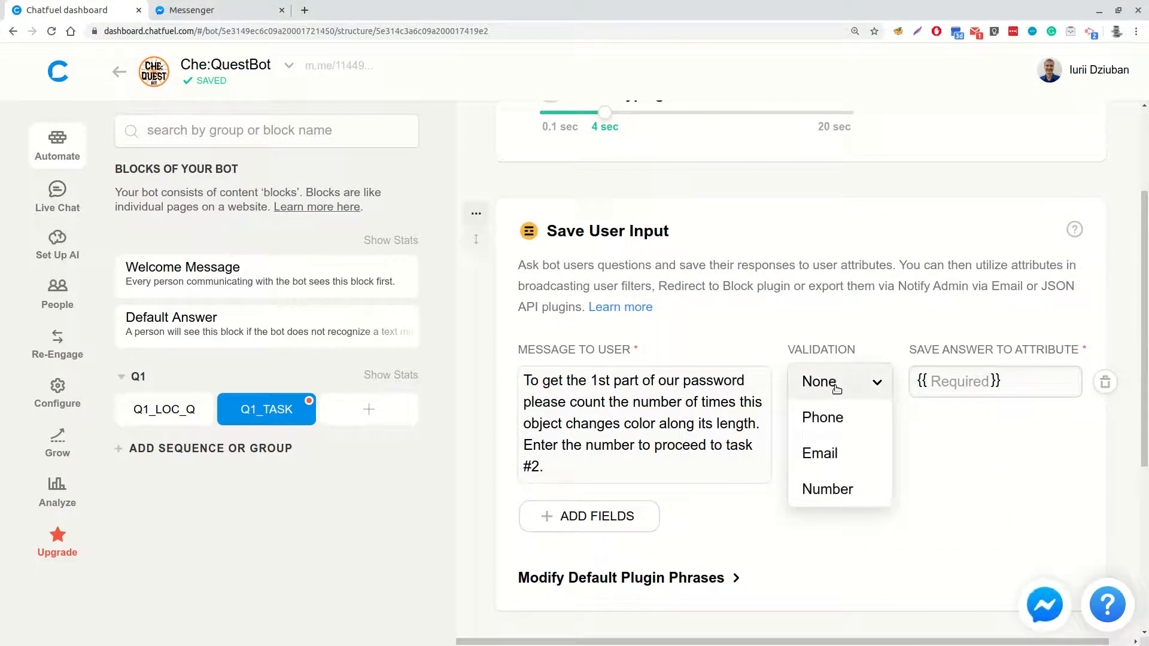
click(827, 487)
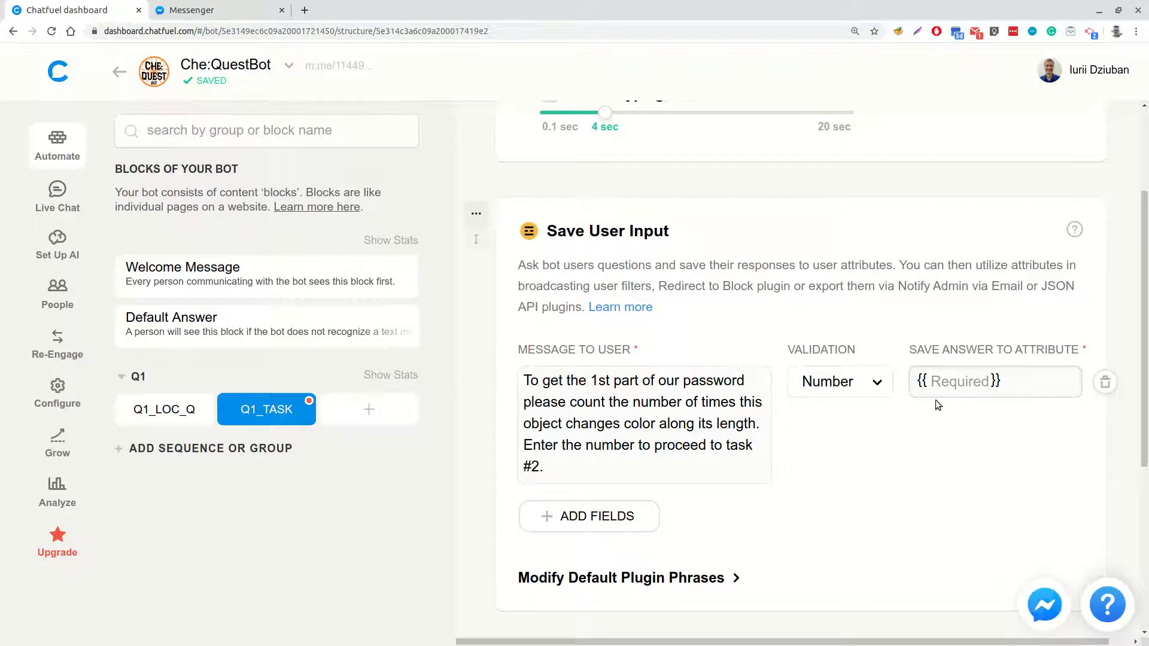
text(q1_re)
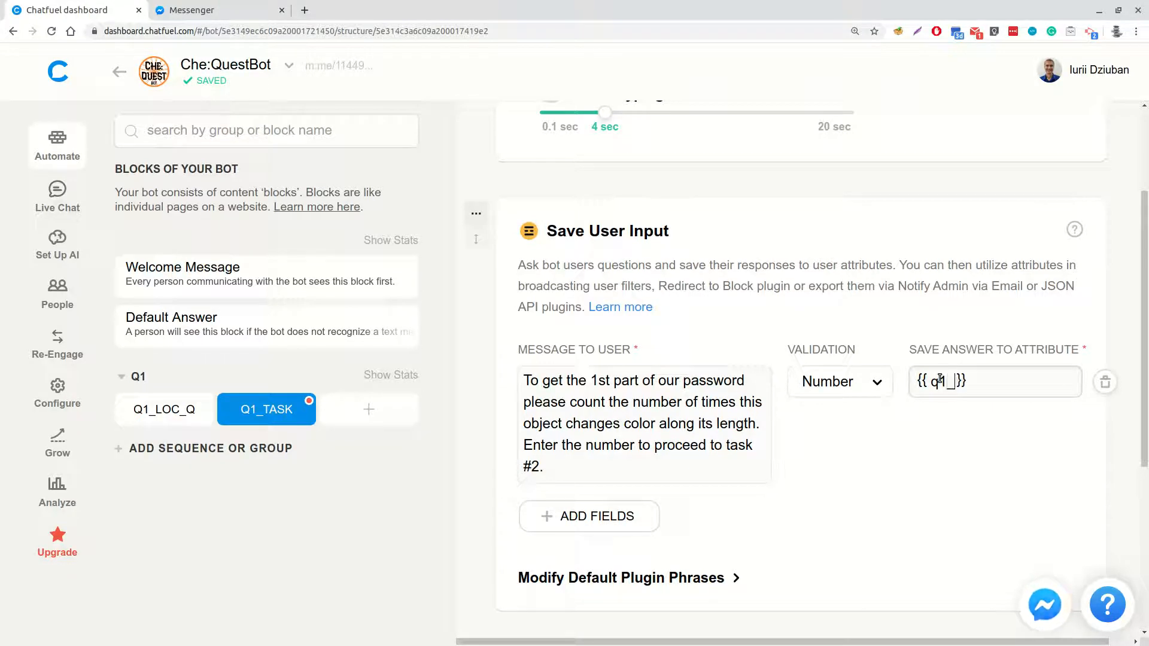
text(sult)
key(Return)
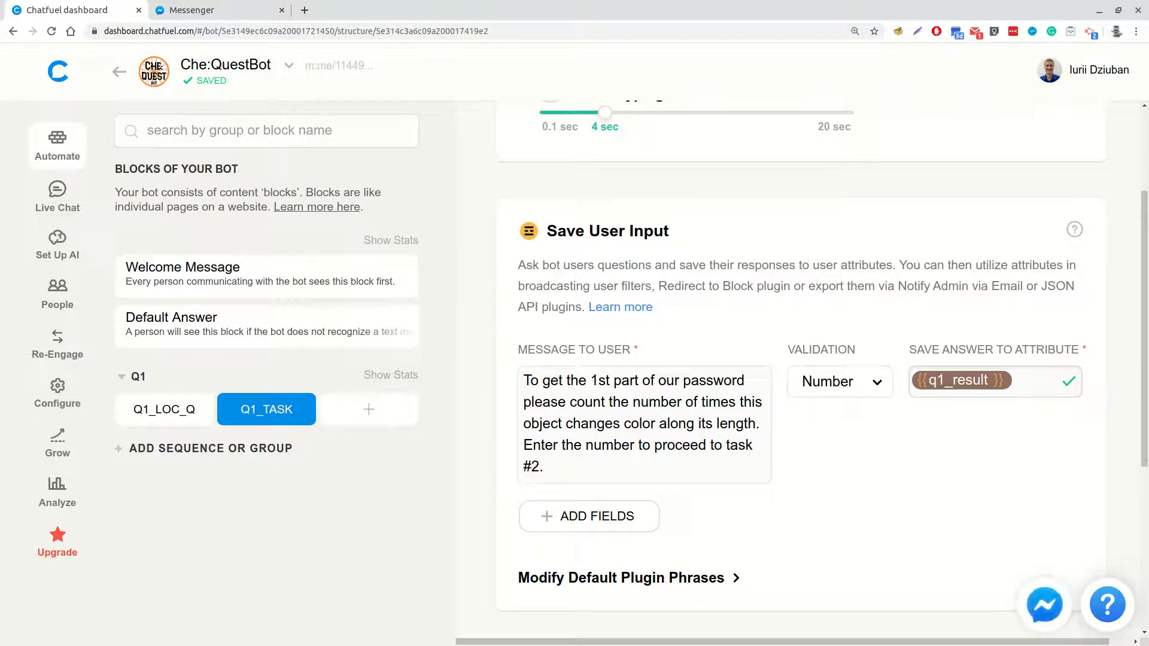
Add another block to the Q1 group and name it Q1_TASK_CHECK
click(366, 413)
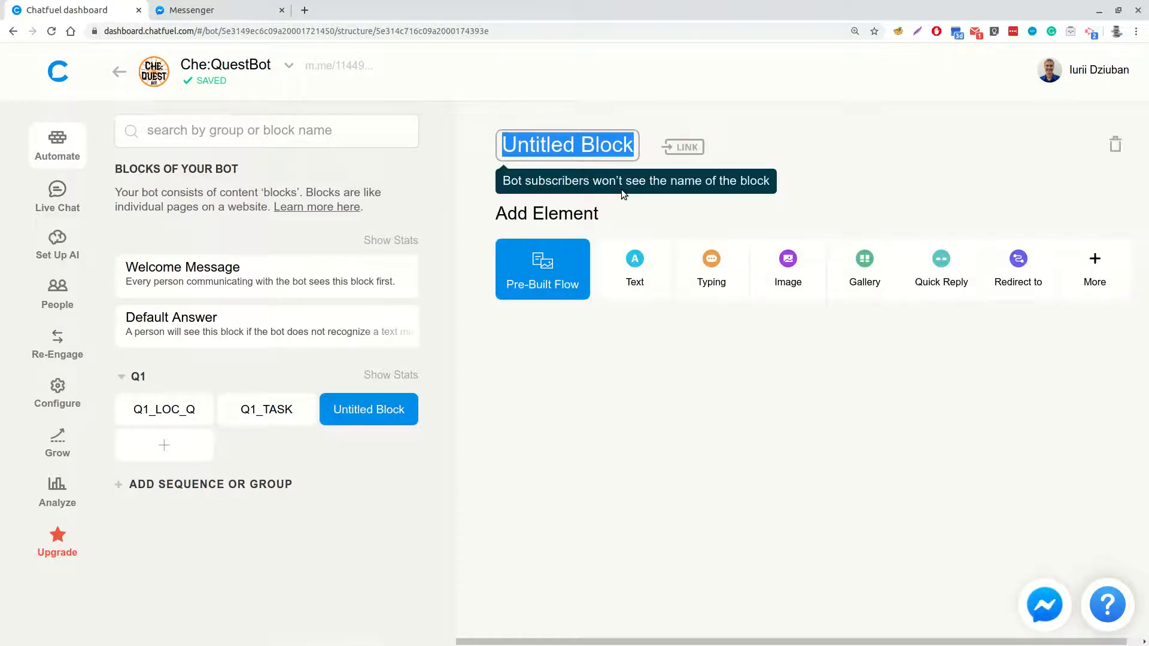
text(Q1_TASK_CHECK)
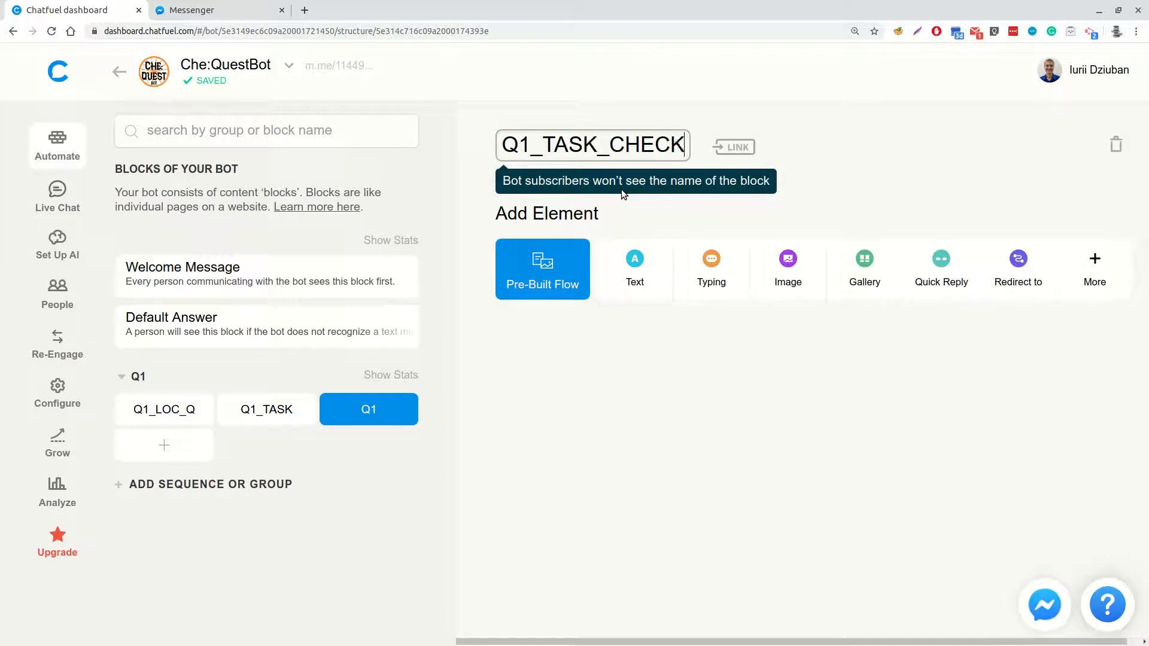
key(Return)
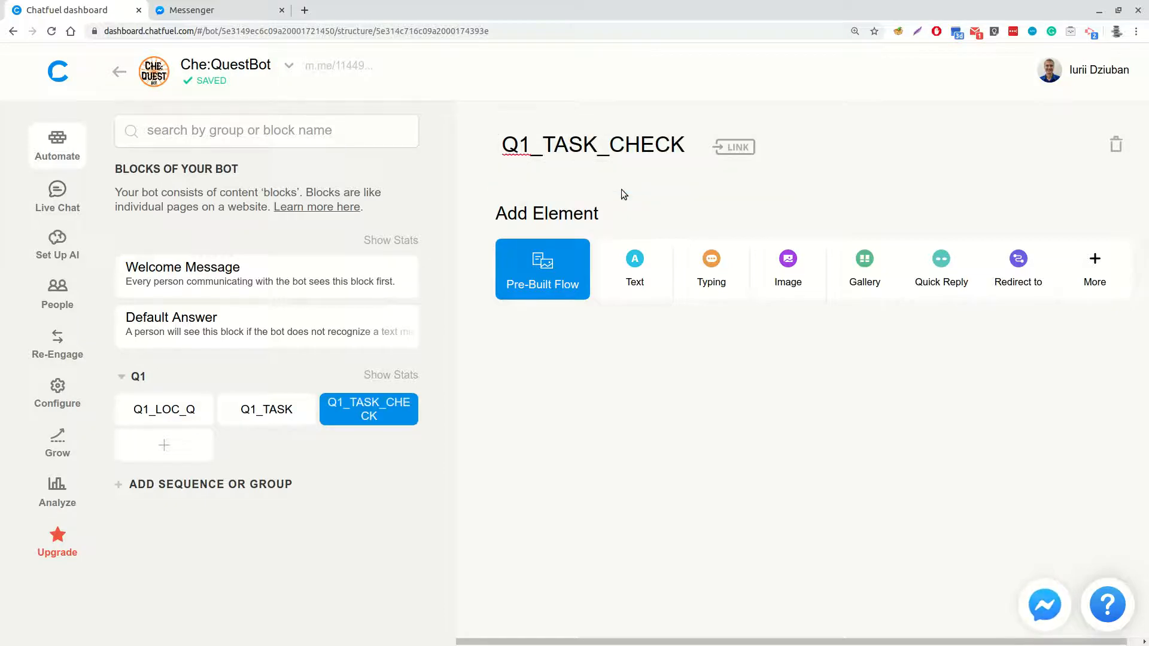
Add a Redirect to Block element at the end of Q1_TASK that leads to Q1_TASK_CHECK
click(277, 413)
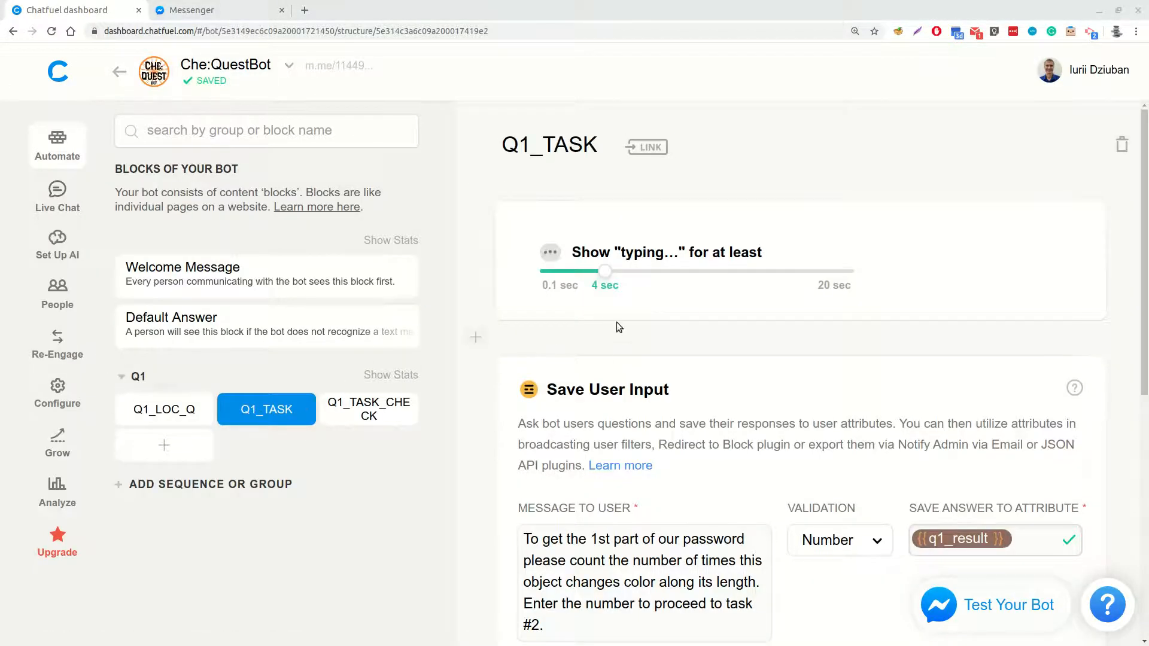
scroll(616, 322, down, 8)
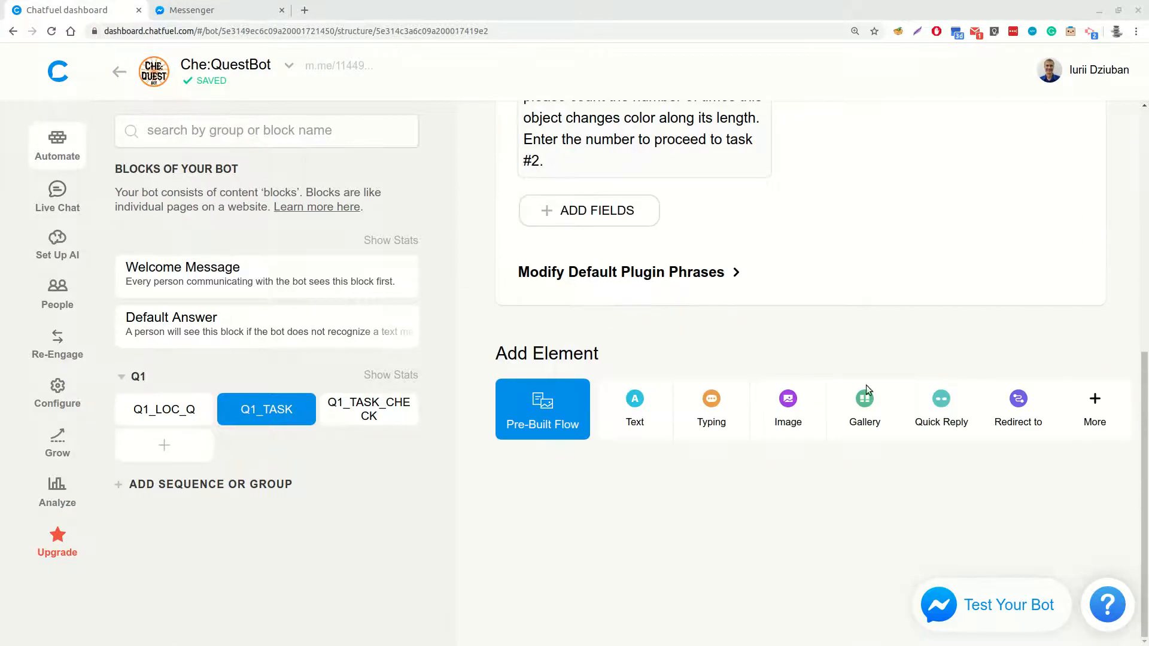
click(1017, 402)
click(590, 502)
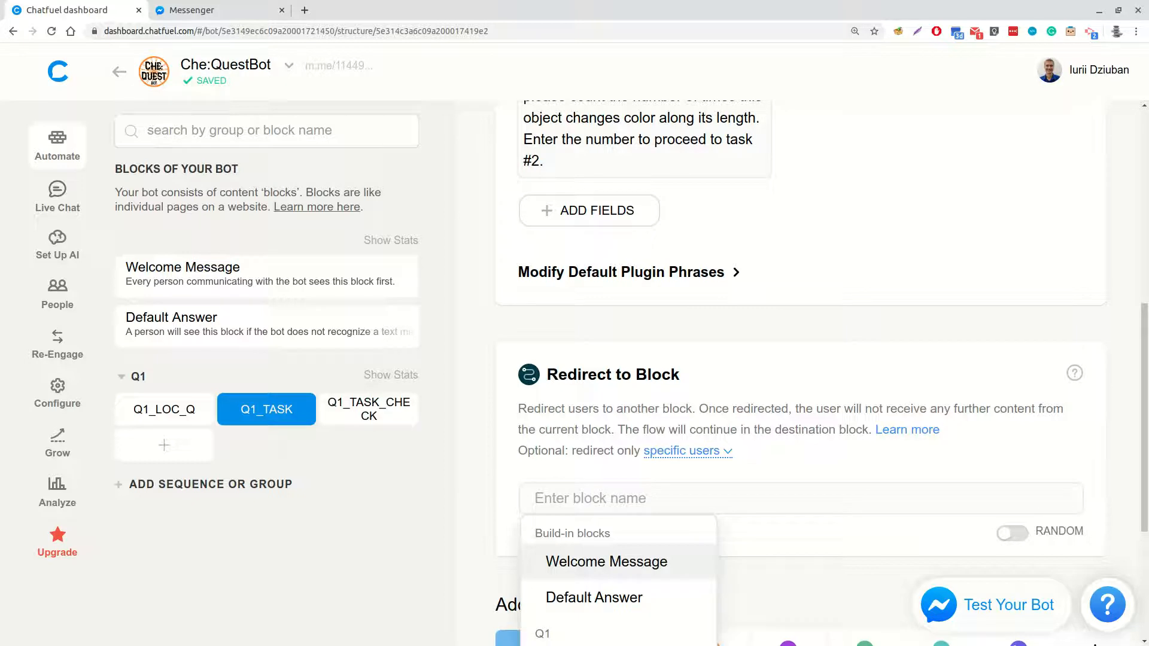
text(Q)
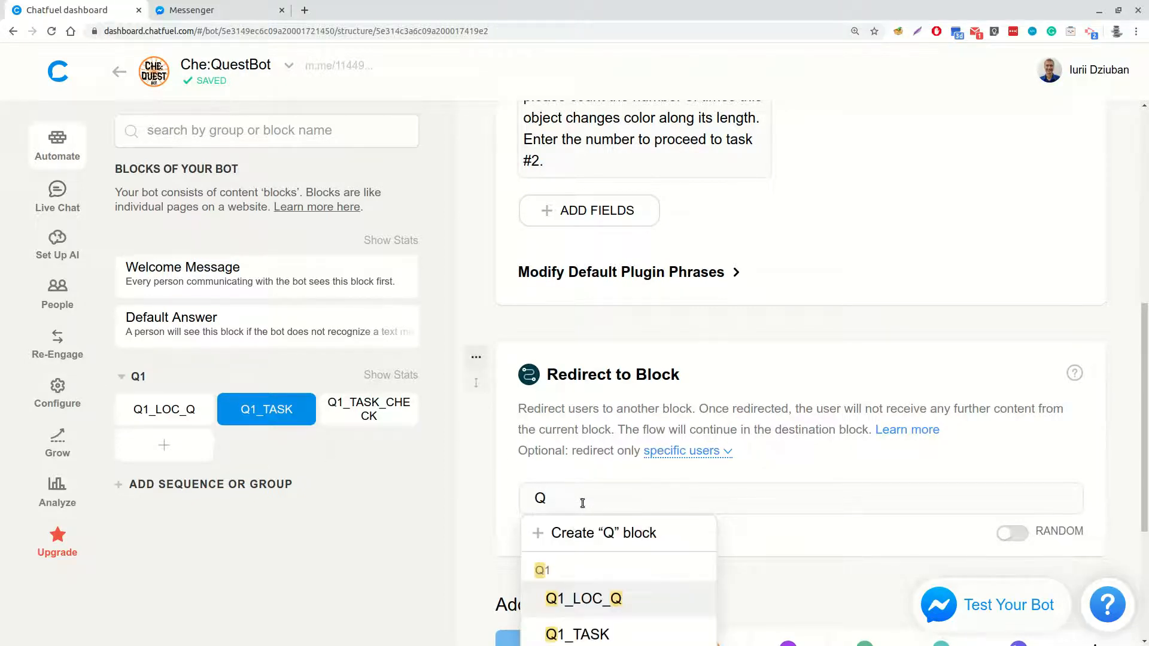
text(1_TA)
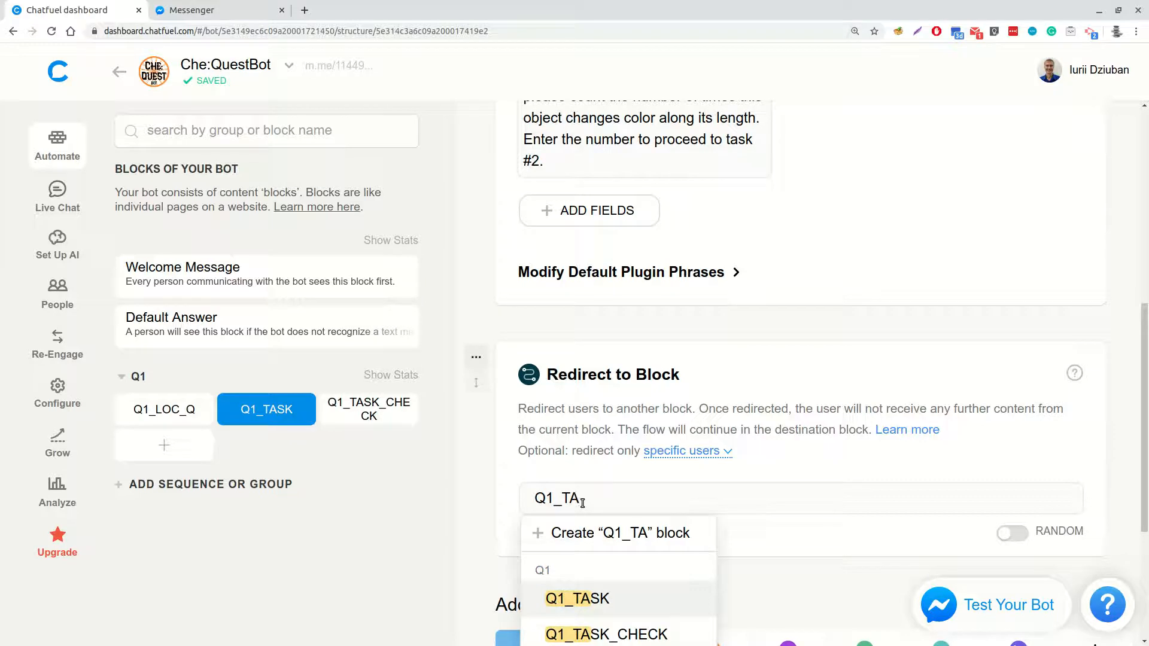
click(616, 634)
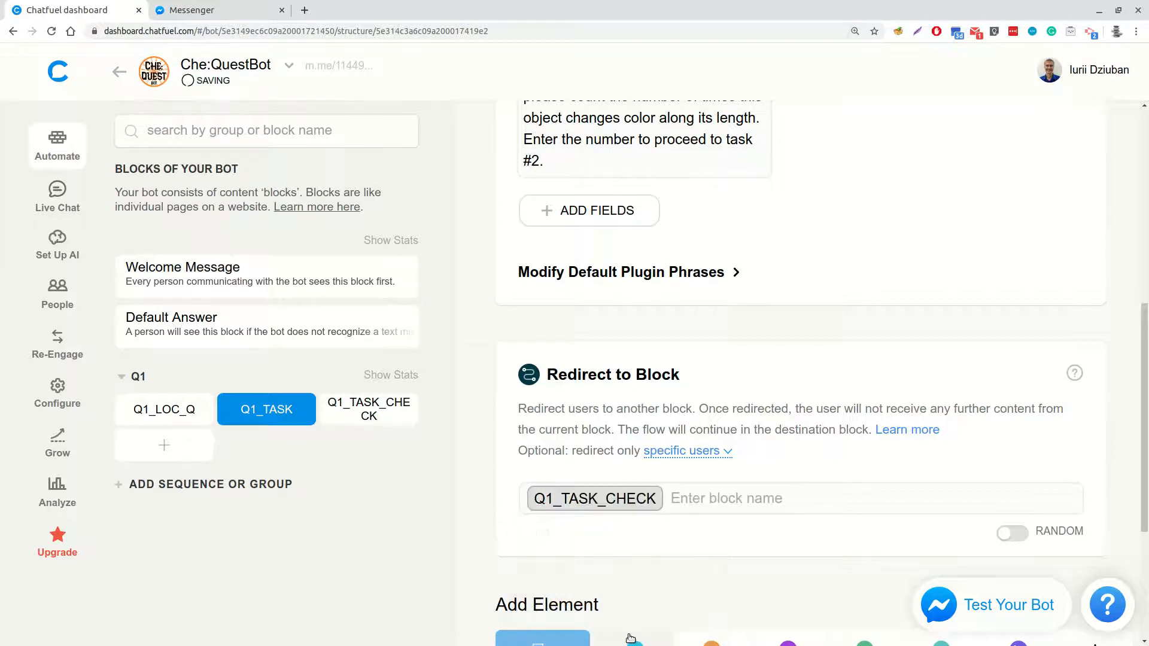
Add a Redirect to Block element after the image in Q1_LOC_Q that leads to Q1_TASK
click(170, 408)
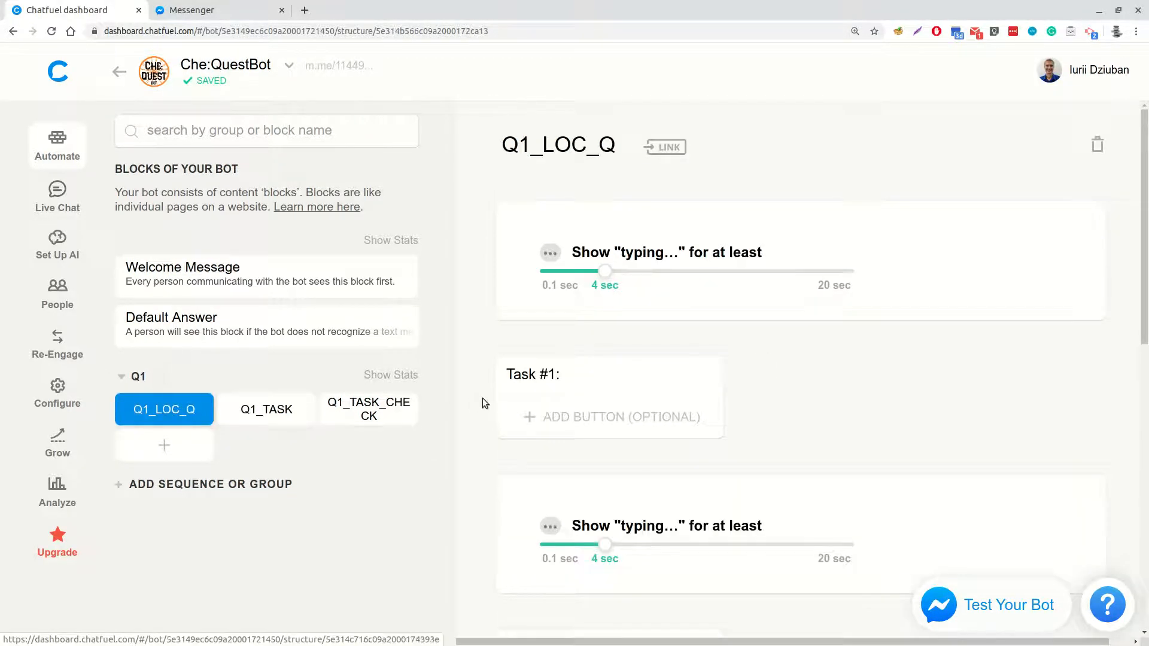
scroll(623, 421, down, 4)
scroll(623, 420, down, 7)
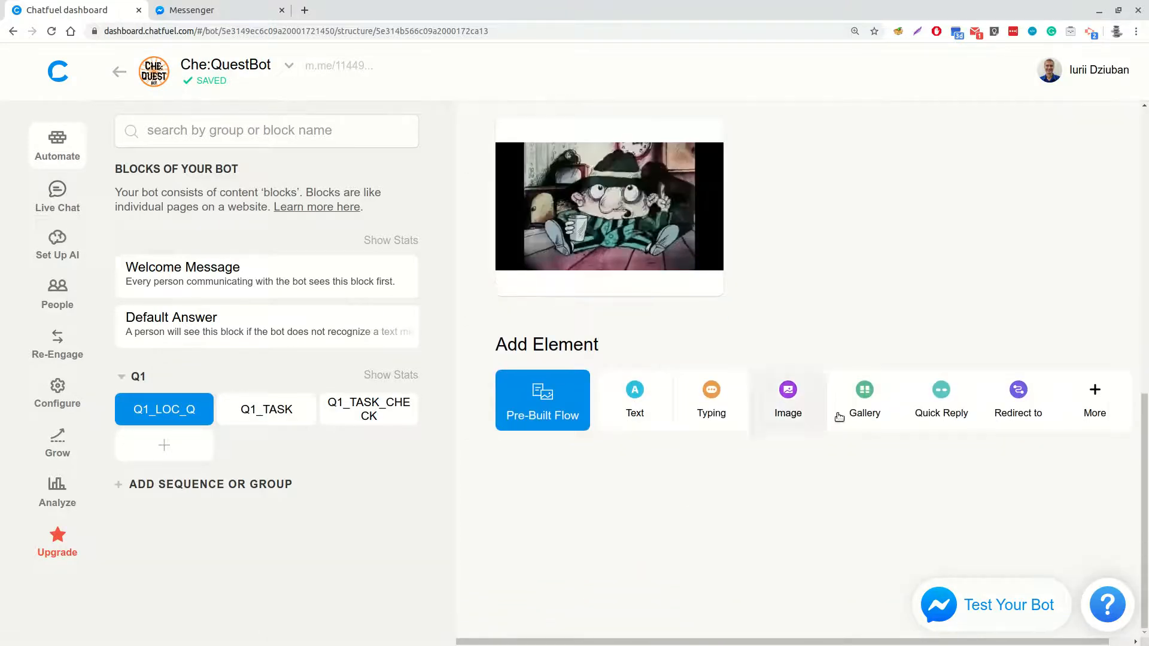
click(1020, 411)
click(531, 489)
text(Q1)
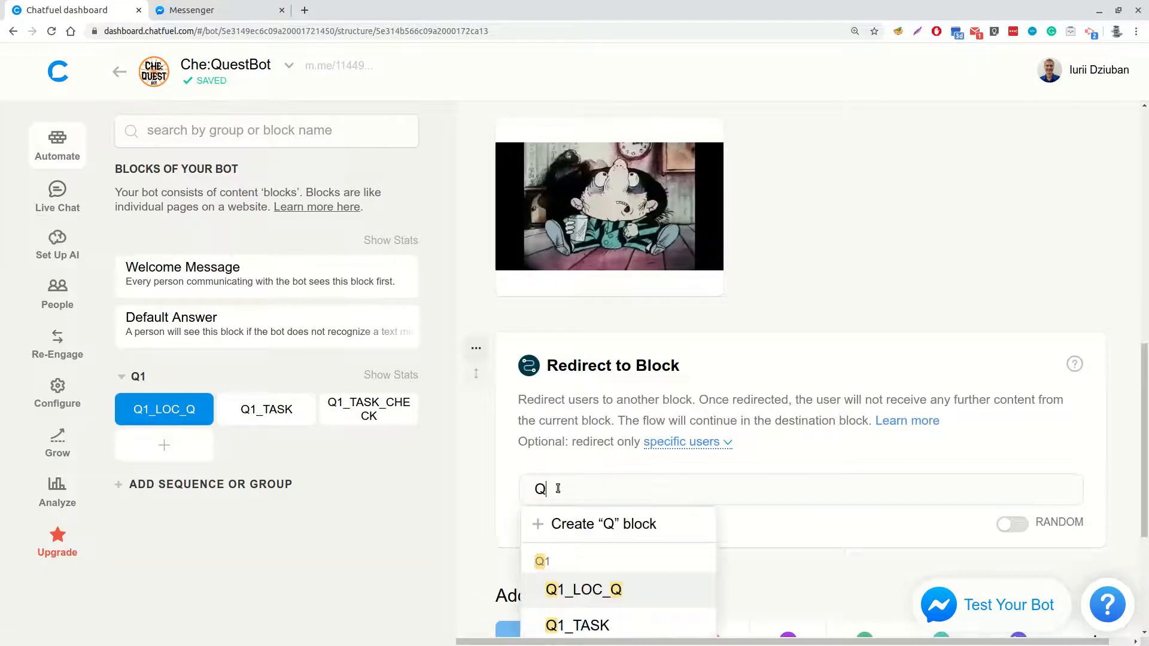
text(_)
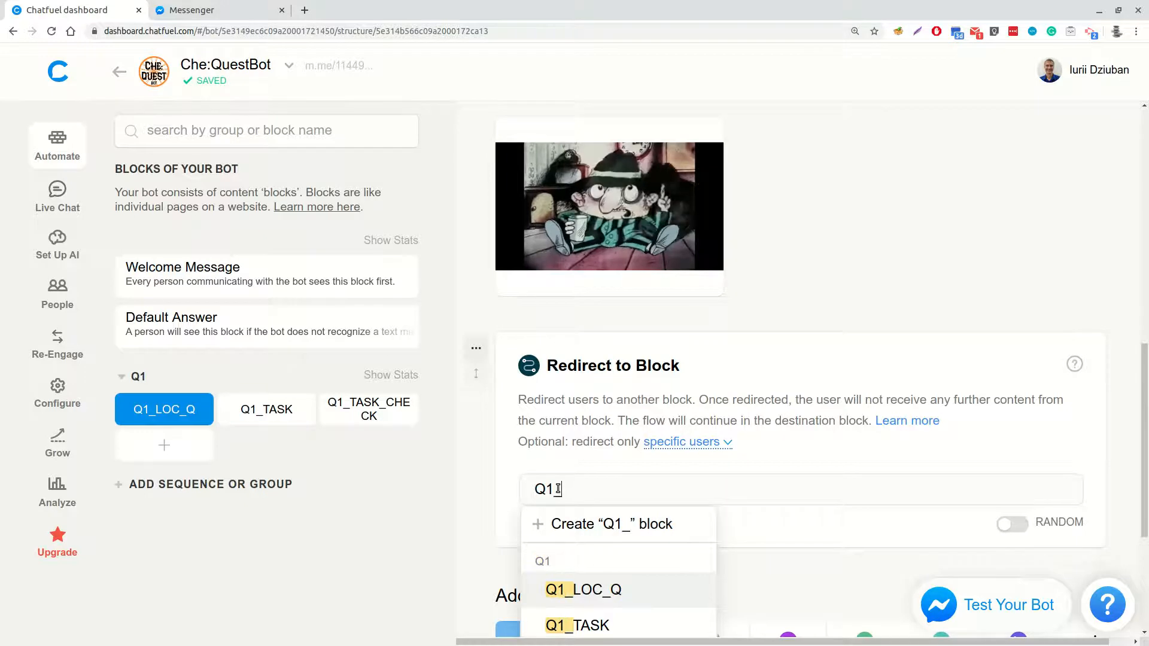
click(570, 626)
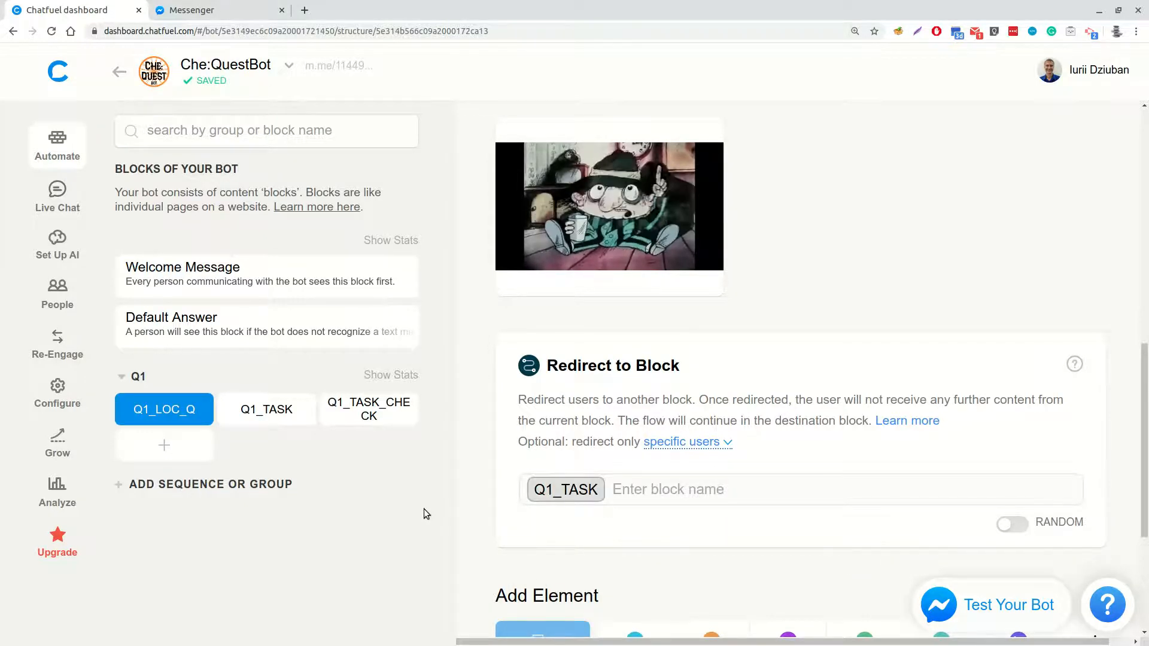
Add two more blocks to the Q1 group, named Q1_TASK_OK and Q1_TASK_WRONG
click(164, 445)
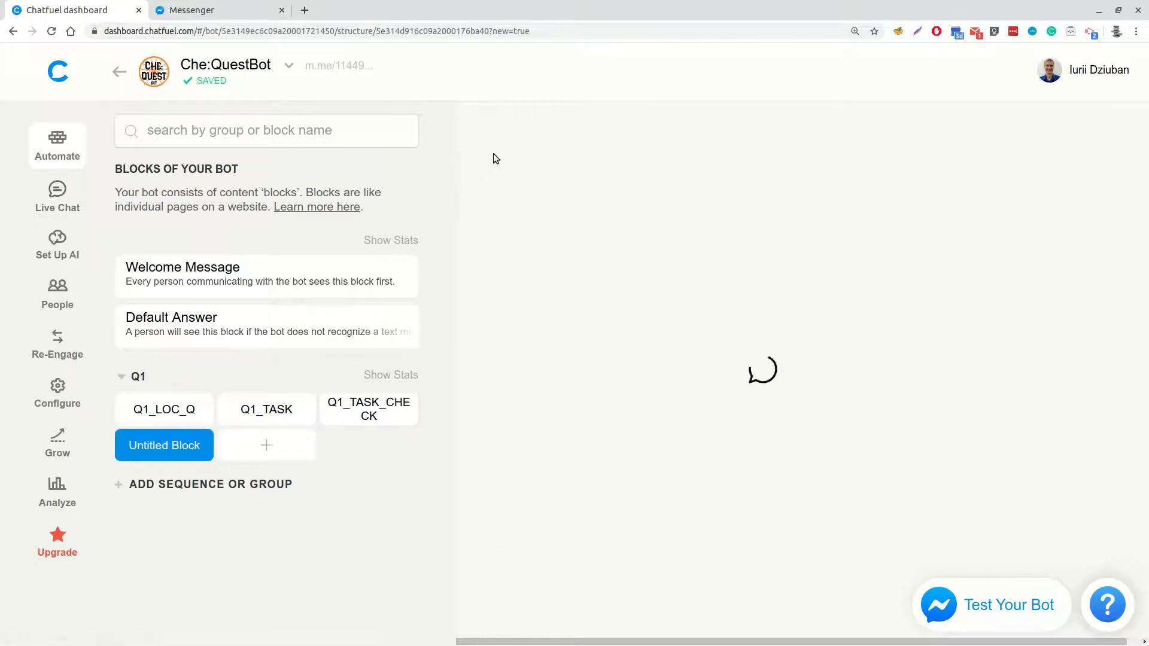
text(Q1)
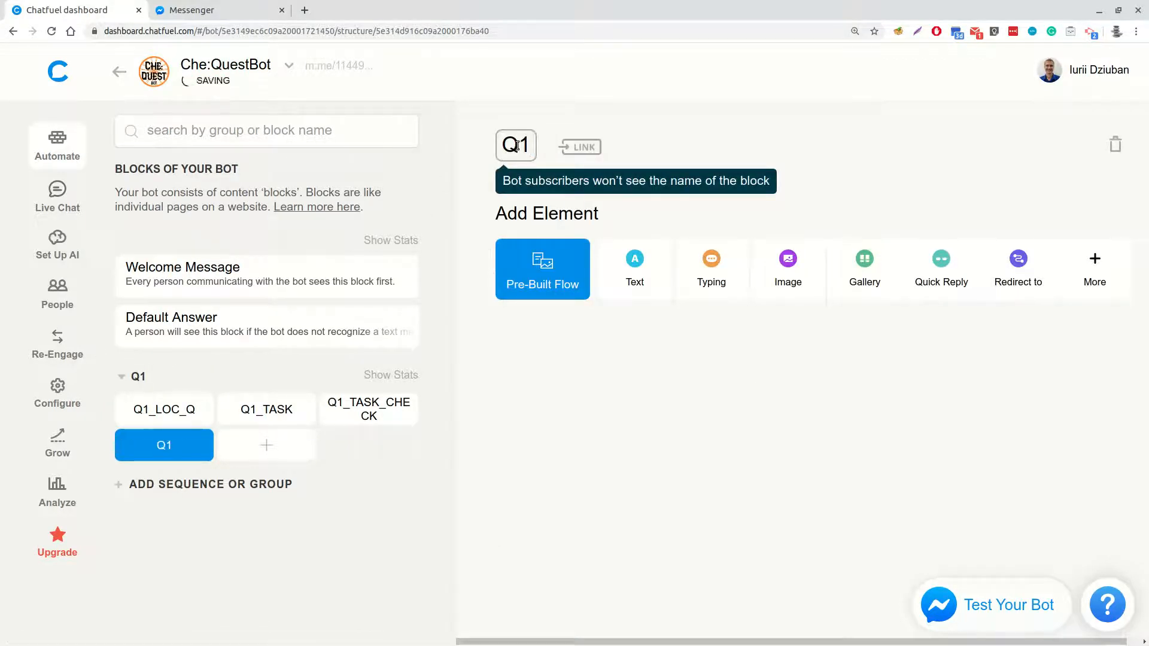
text(_TASK_OK)
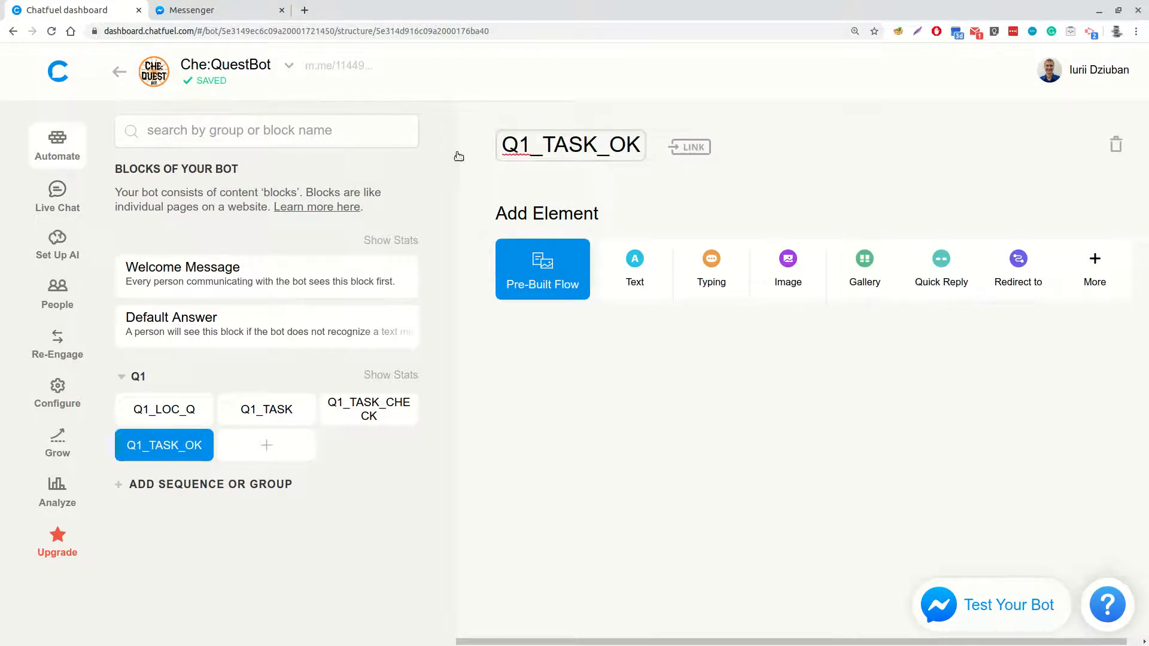
click(266, 445)
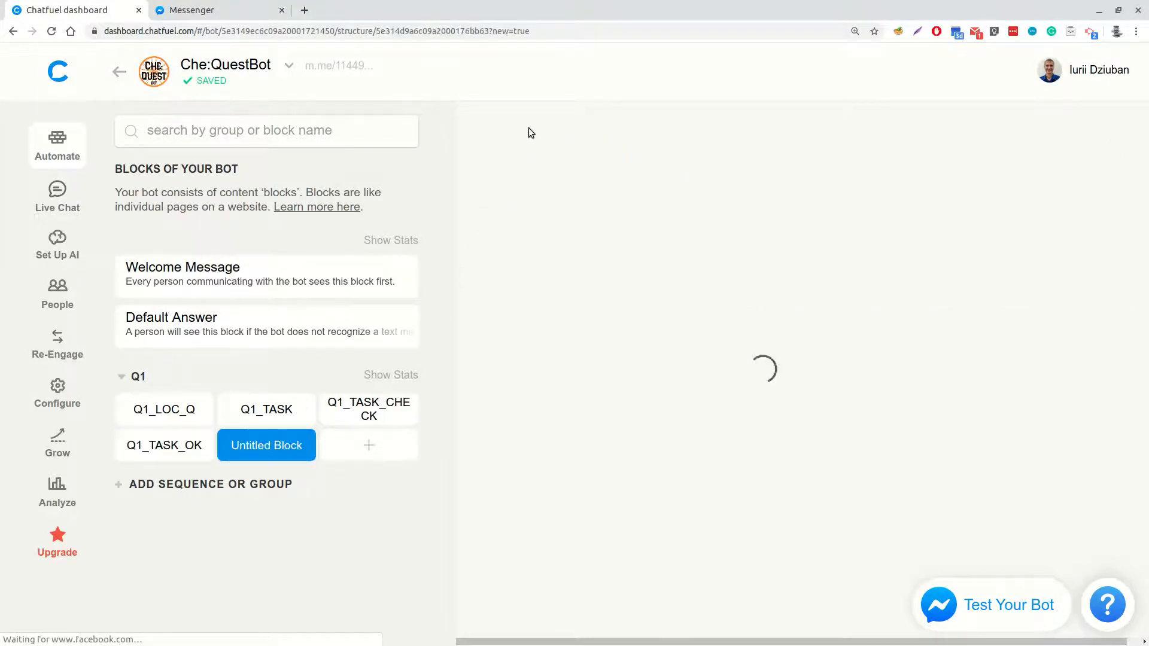
text(Q1)
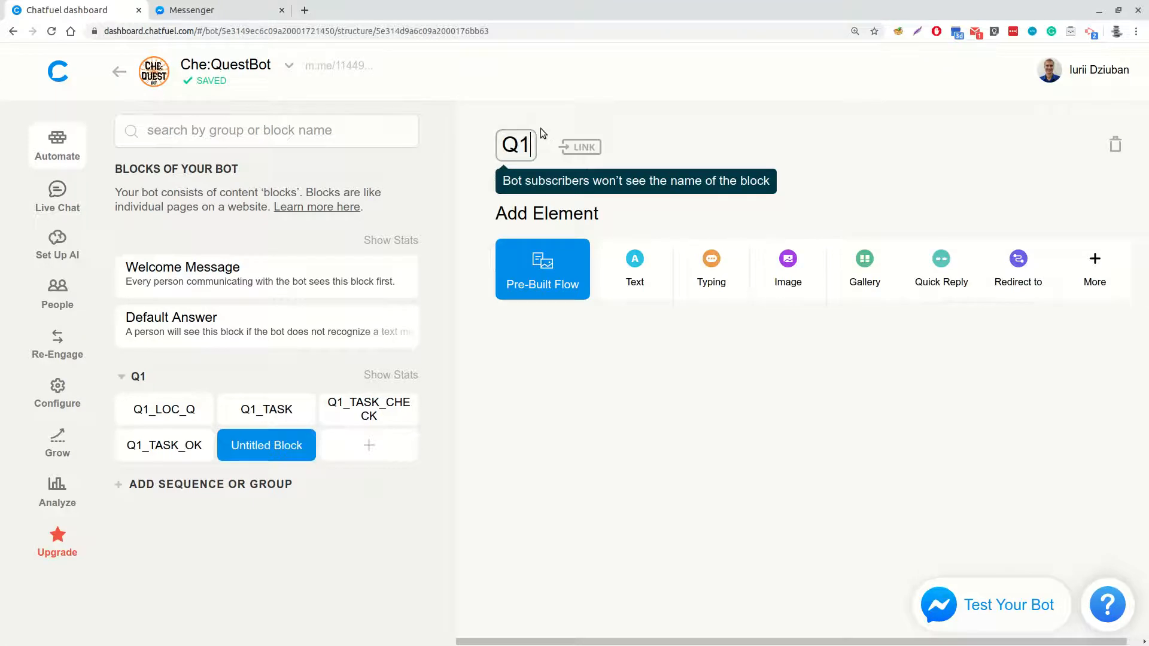
text(_TASK_WRONG)
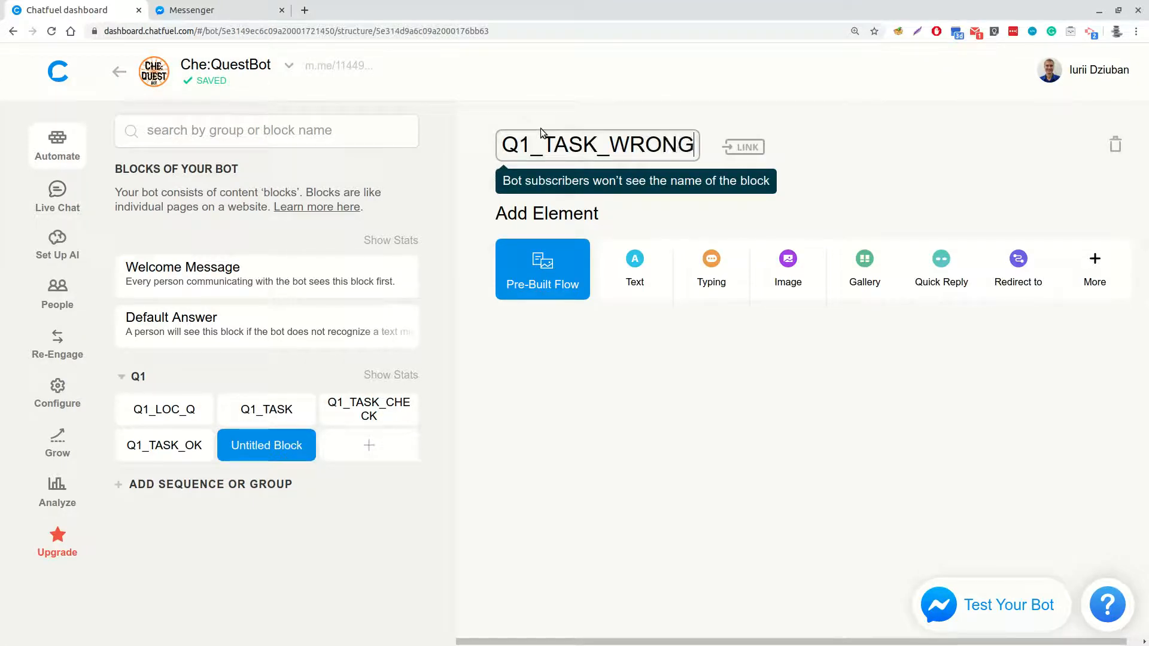
Add a Redirect to Block element to Q1_TASK_CHECK, limited to users whose q1_result attribute is 10
key(Return)
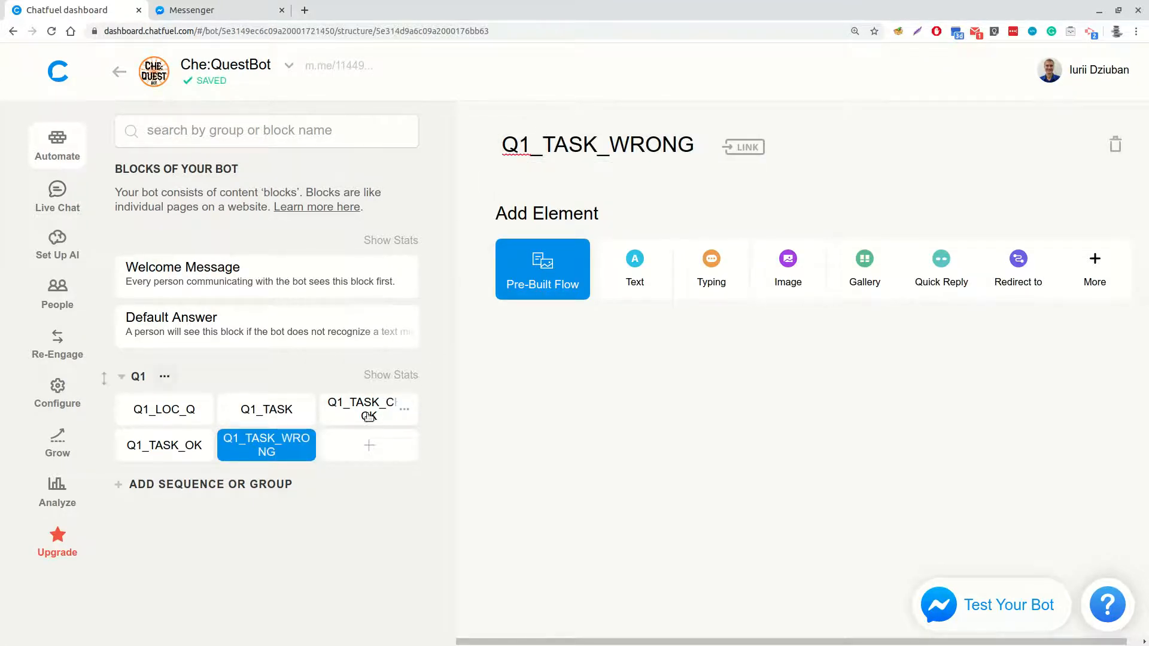
click(366, 413)
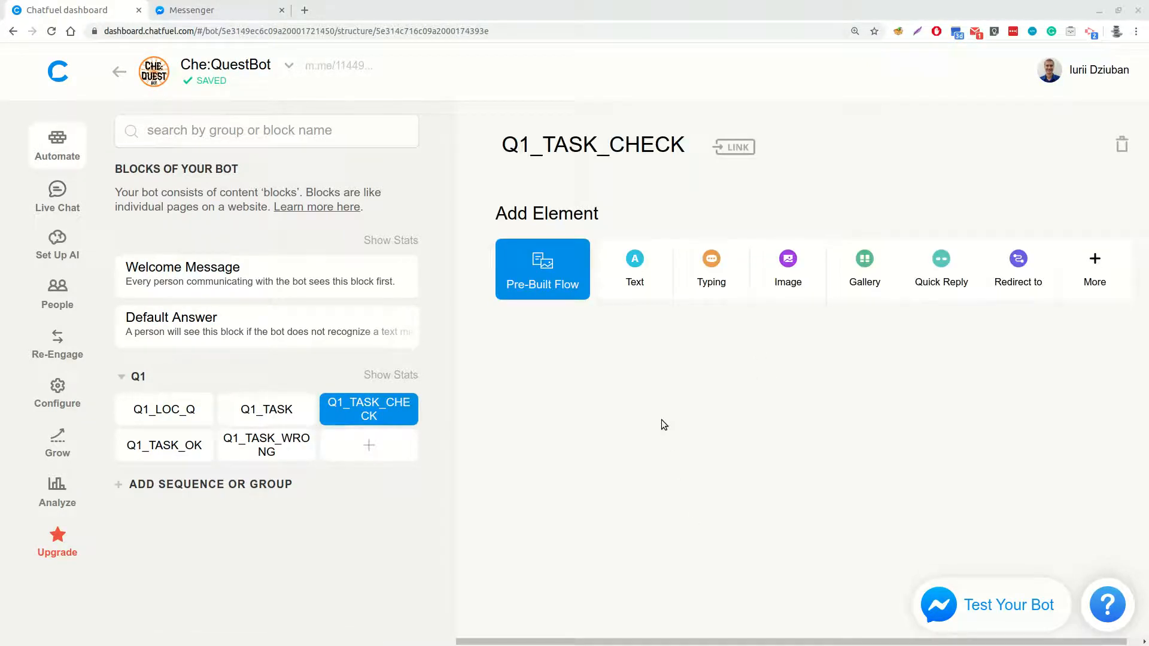
click(1017, 271)
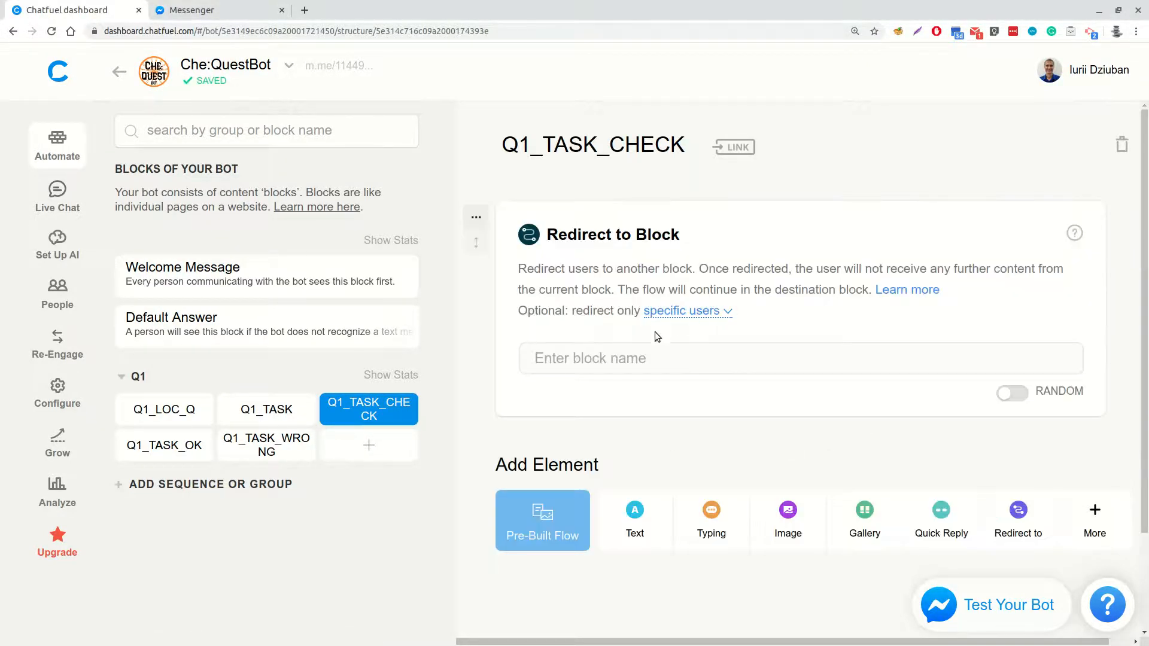
click(688, 311)
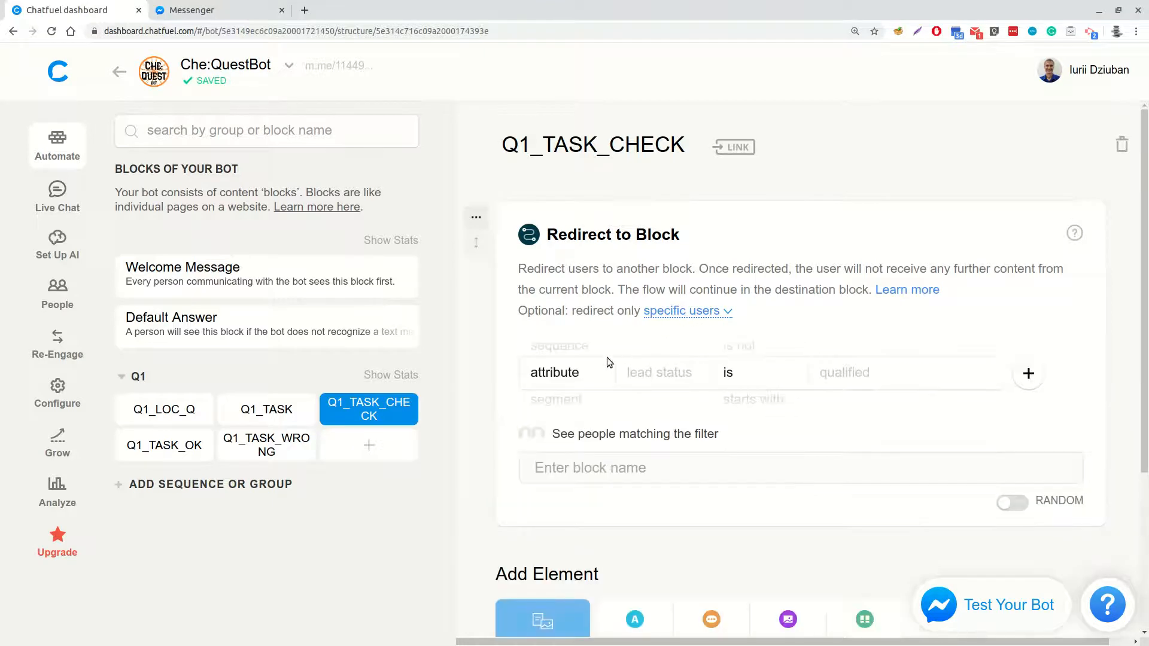
click(678, 381)
click(669, 408)
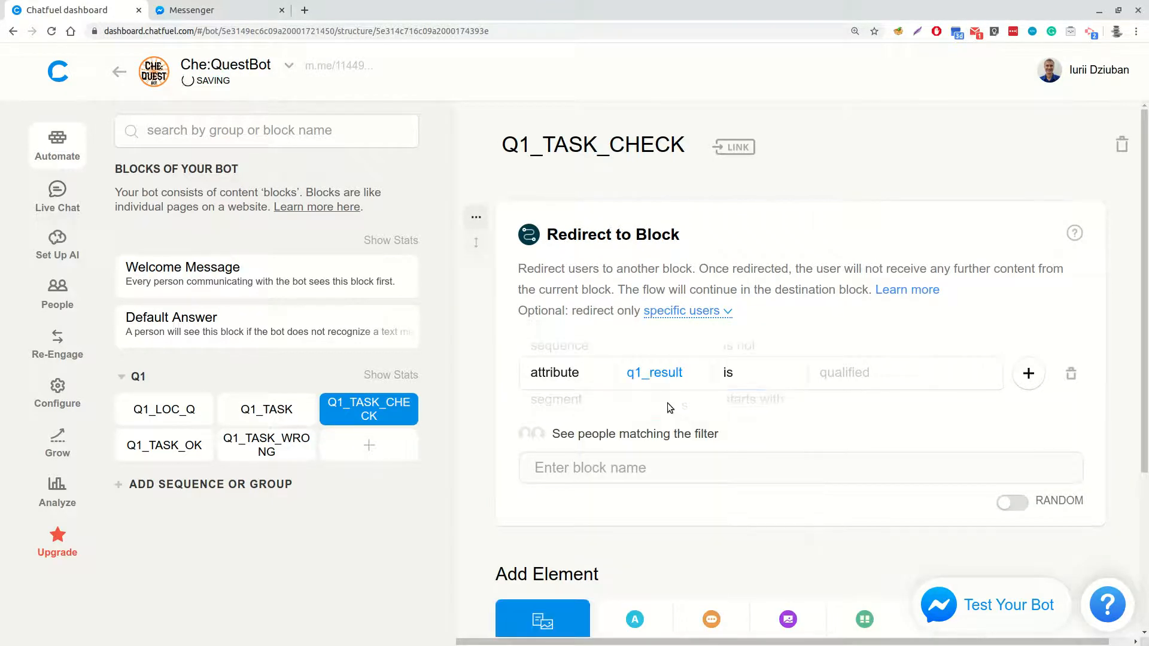
click(859, 368)
text(10)
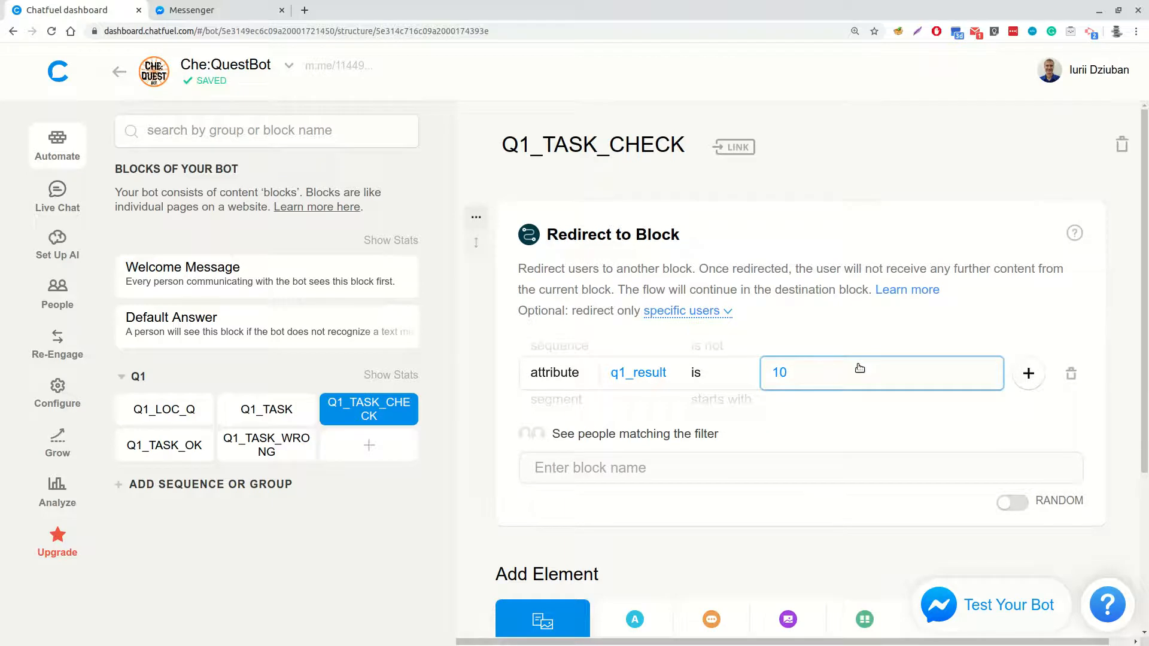
Set Q1_TASK_OK as the destination of the filtered redirect in Q1_TASK_CHECK
click(621, 467)
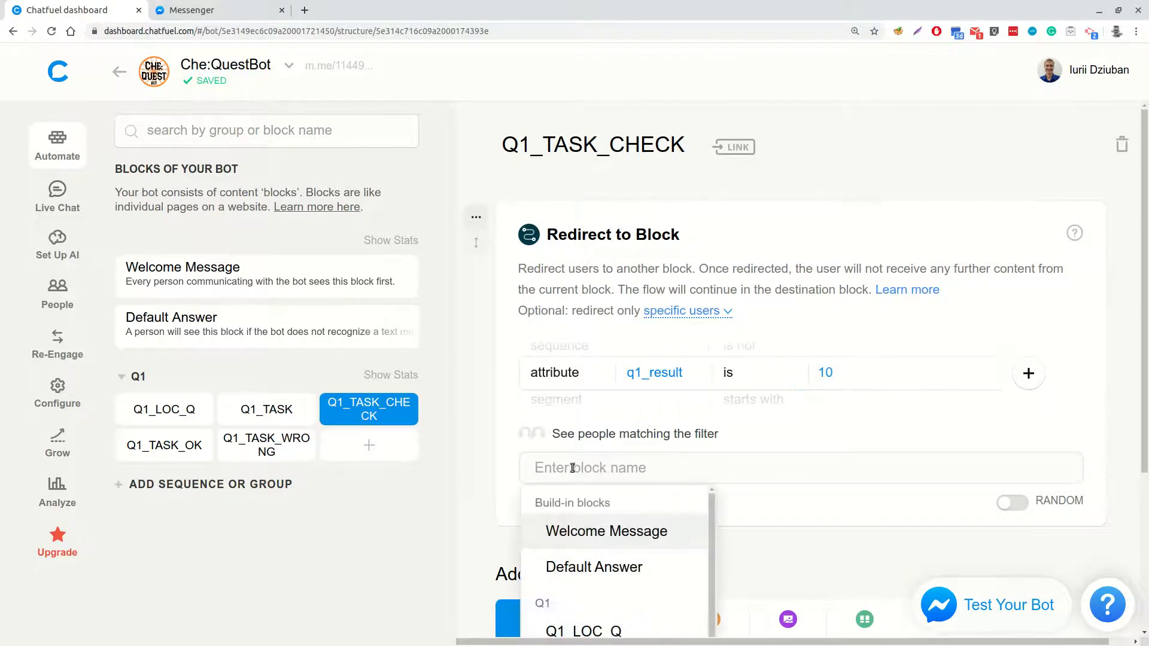
text(Q1_TA)
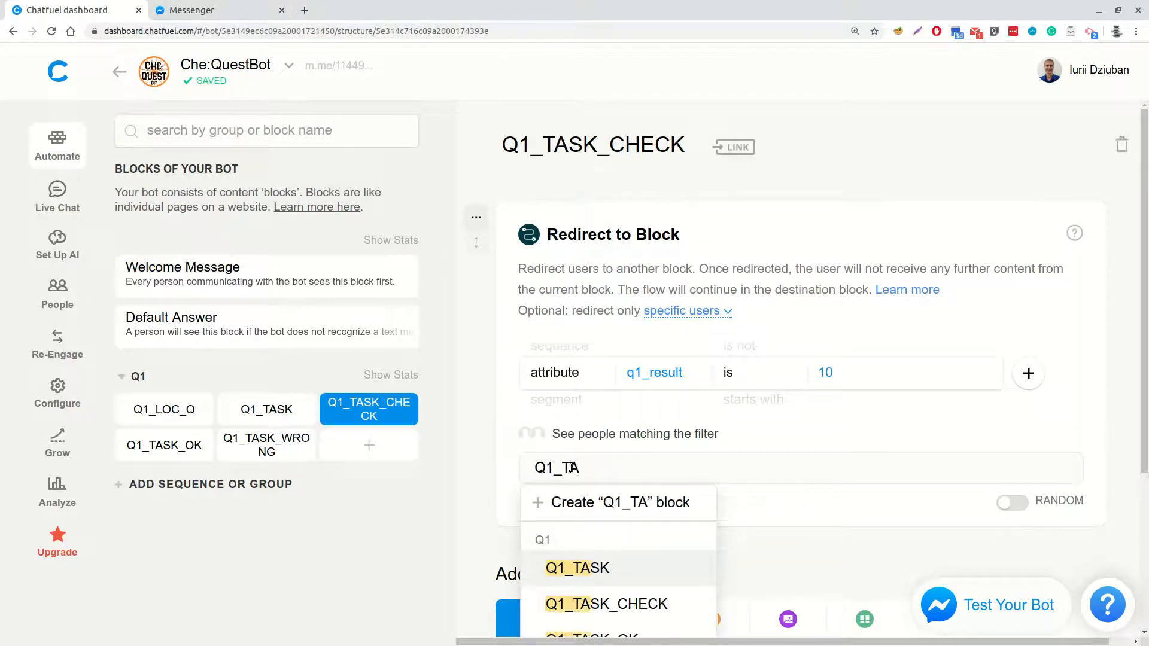
text(SK_O)
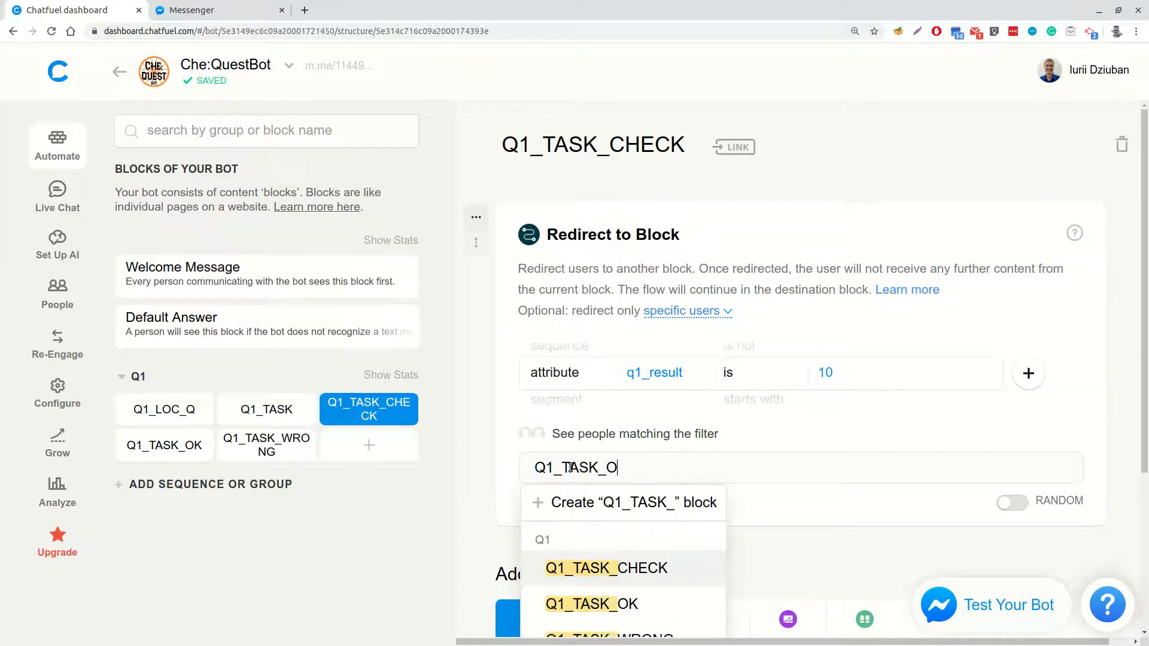
click(592, 565)
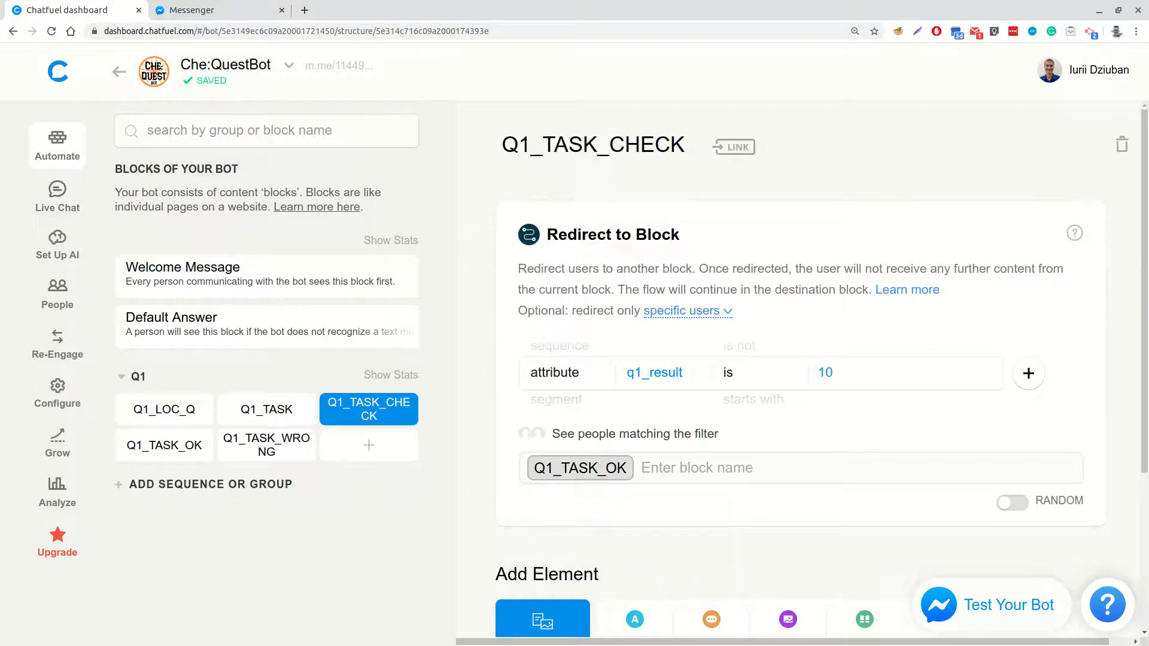
Add a second Redirect to Block element without a filter below it, leading to Q1_TASK_WRONG
scroll(897, 491, down, 2)
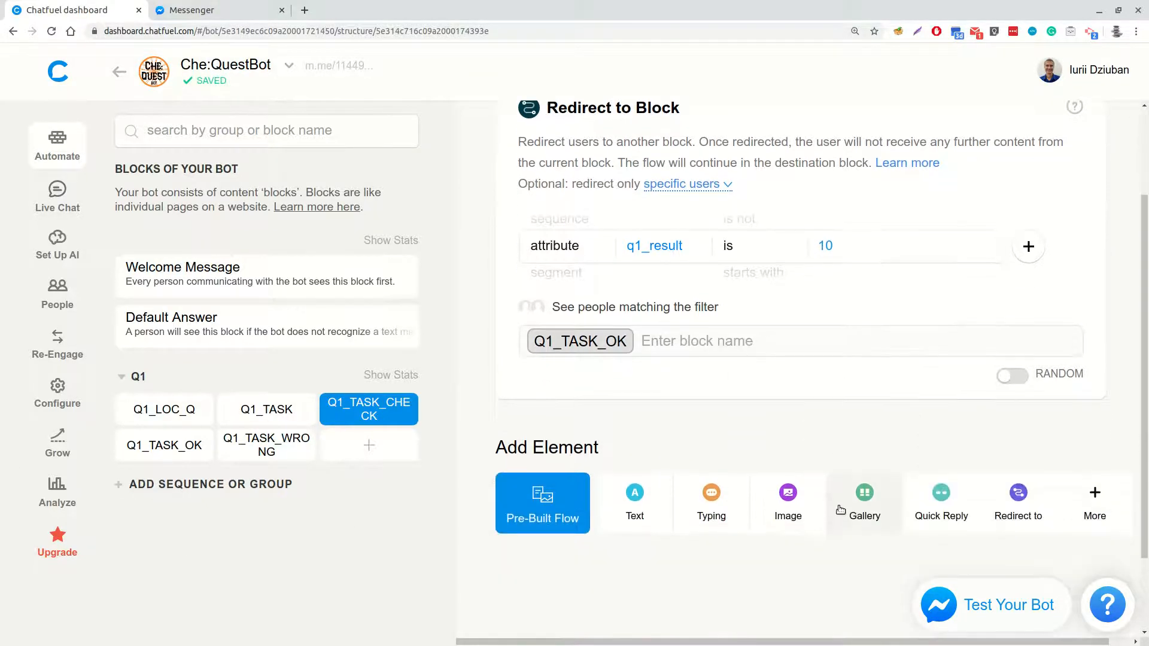
click(1017, 500)
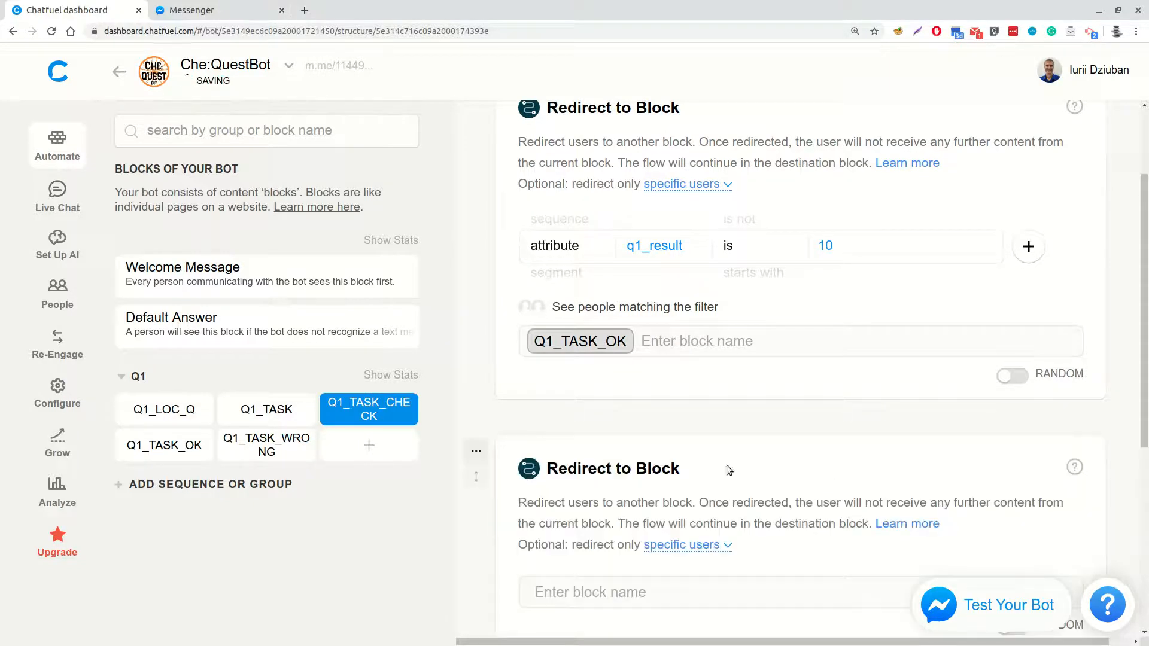
click(600, 594)
text(Q)
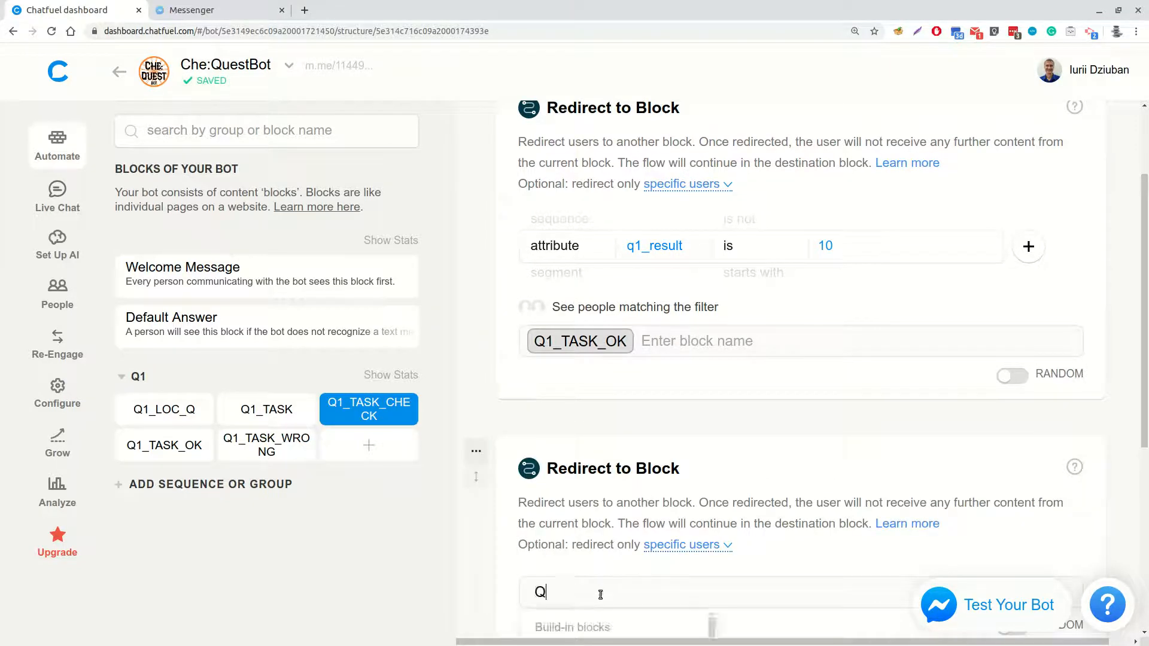
text(1_TASK_W)
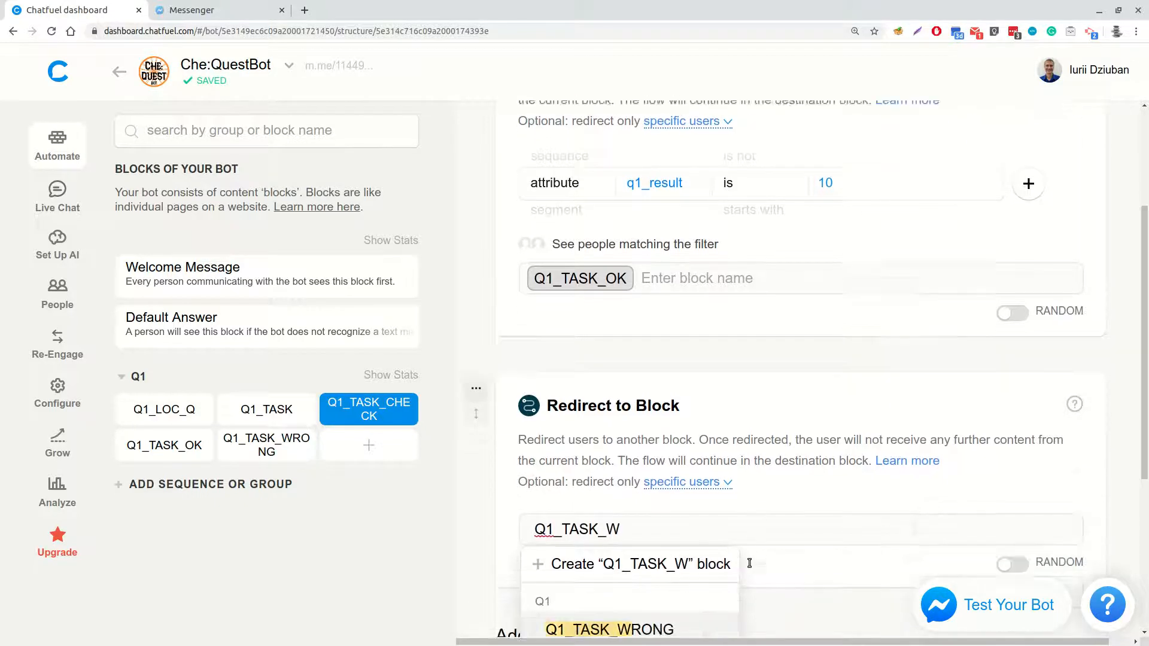
scroll(692, 562, down, 4)
click(655, 569)
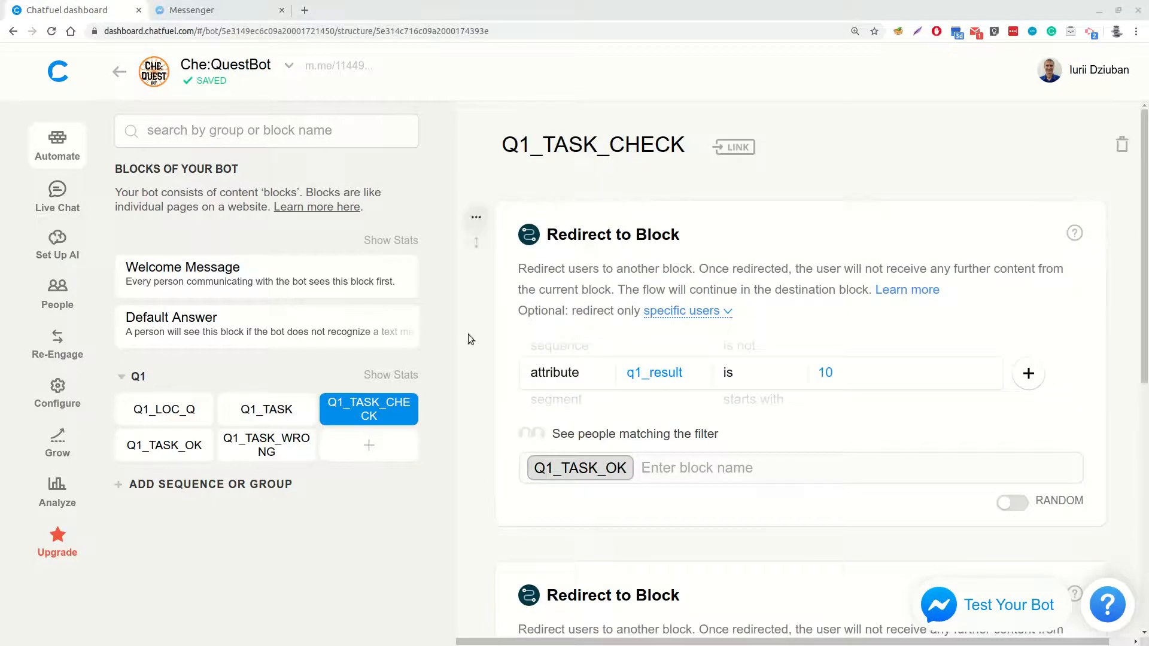
In Q1_TASK_OK, add a Typing element of 1.9 seconds followed by the text "Absolutely! 👍"
click(170, 446)
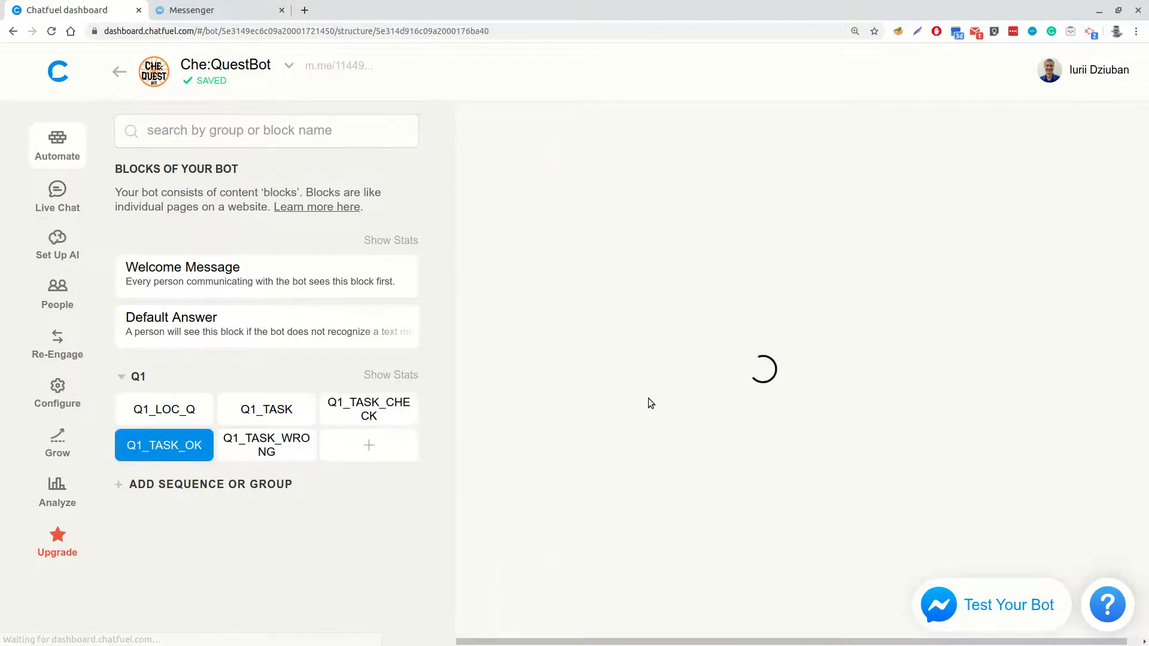
click(711, 270)
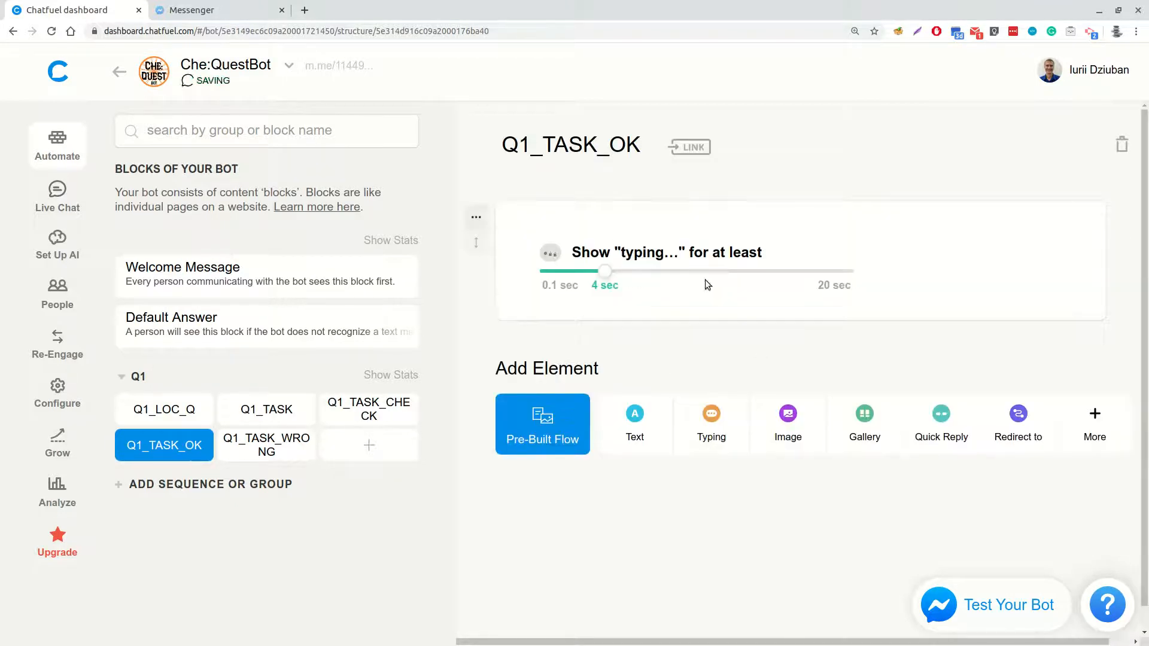
drag(610, 279, 573, 274)
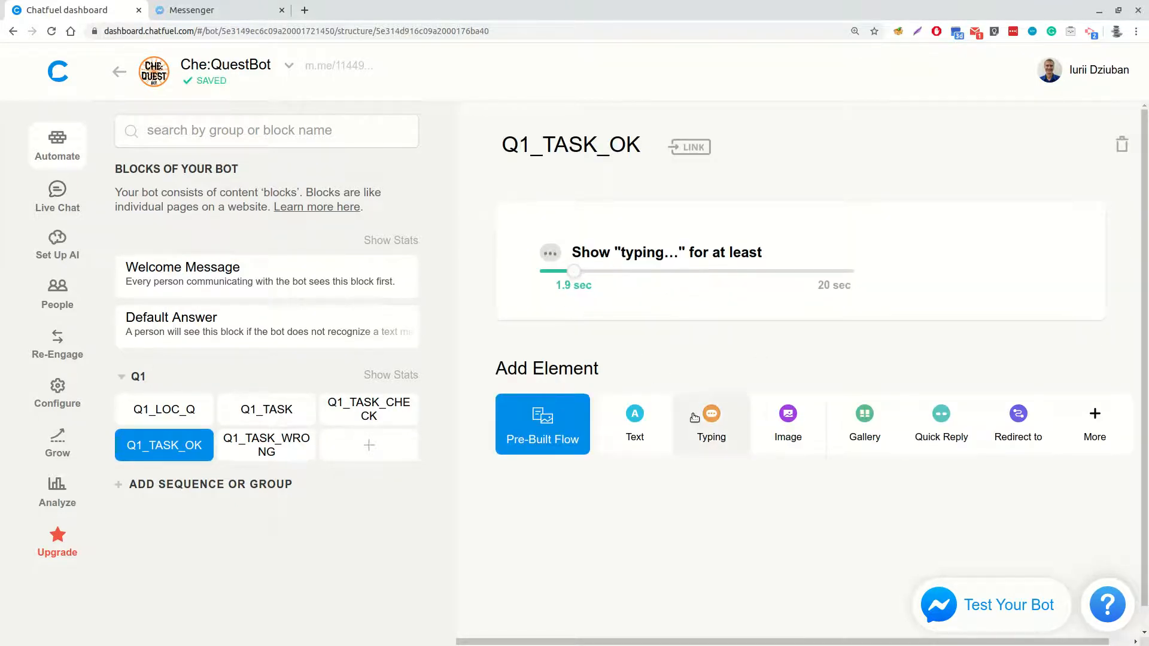
click(642, 423)
text(Absolutely! 👍)
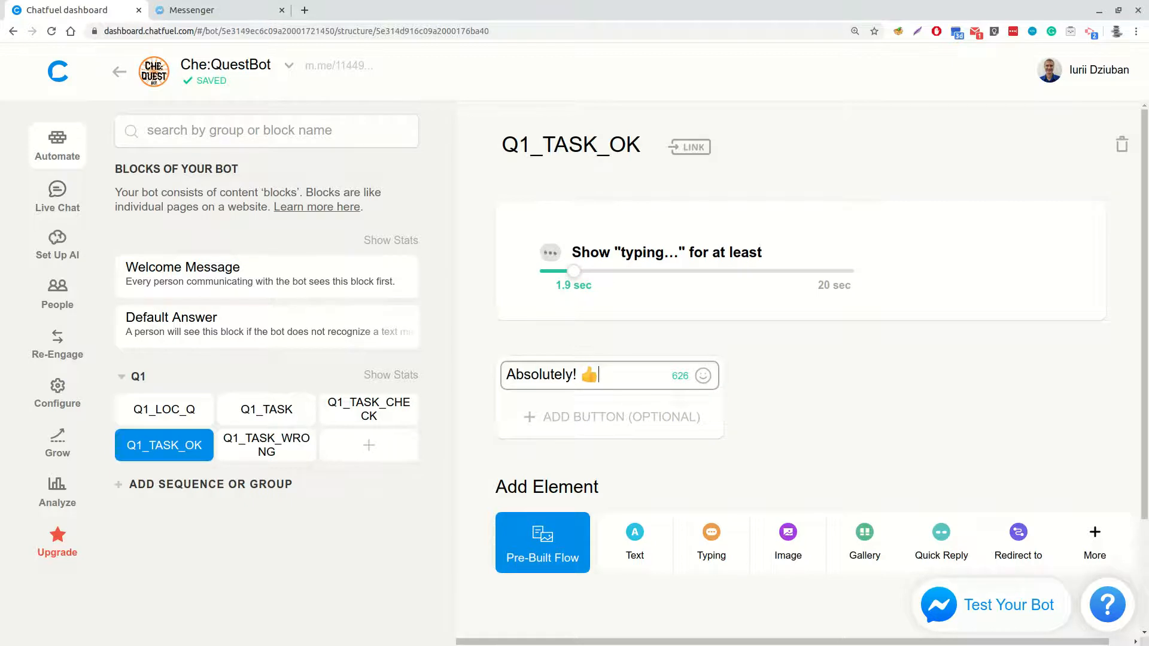
click(868, 399)
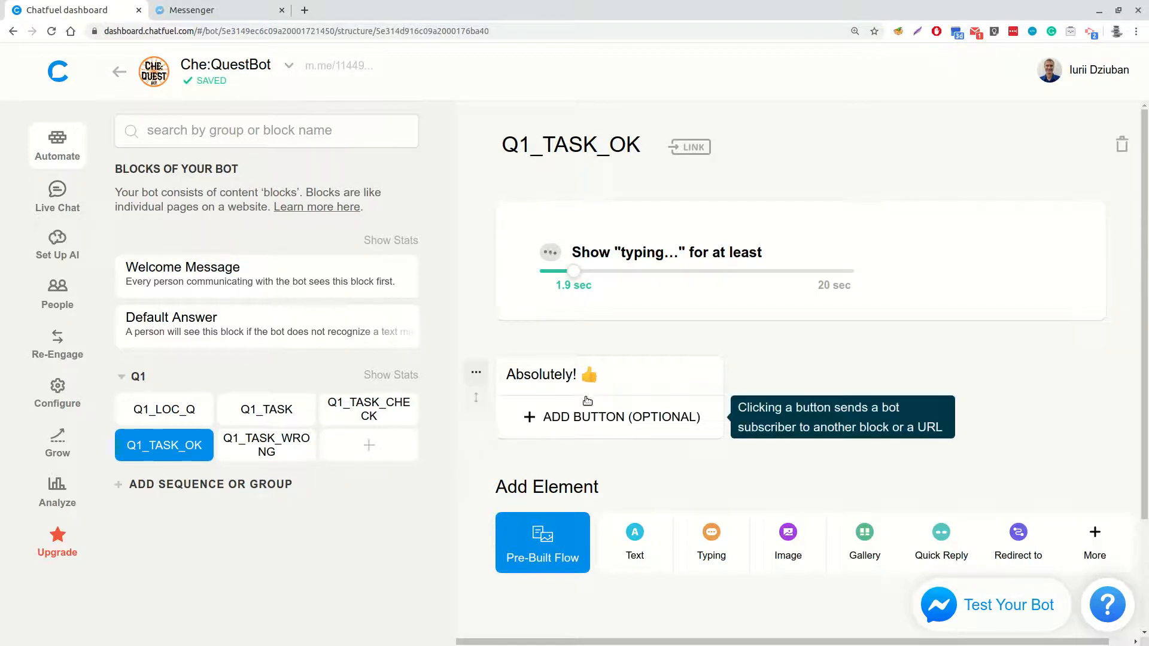
Add another block to the Q1 group and name it Q1_LOC_INFO
click(369, 449)
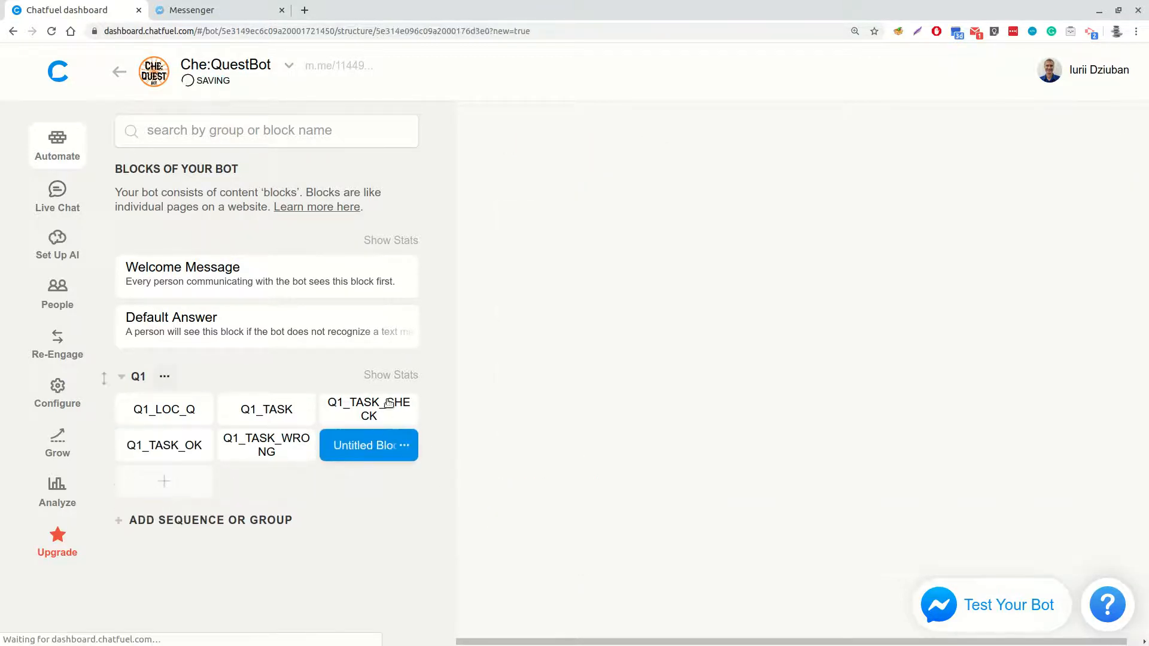
text(Q)
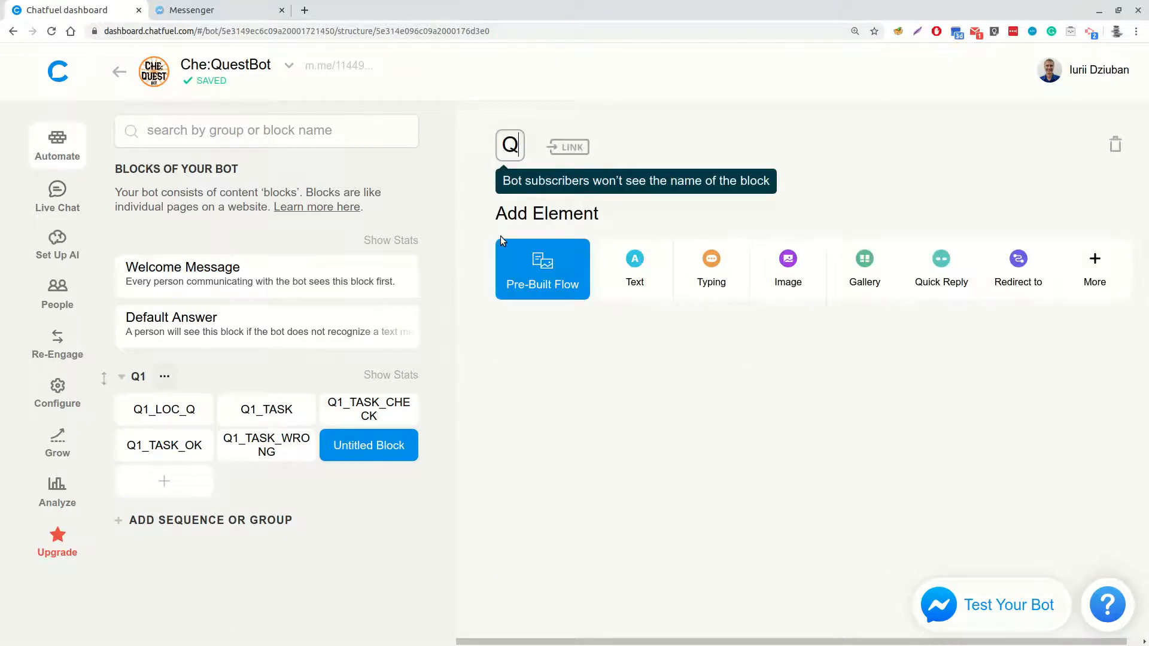
text(1_LOC))
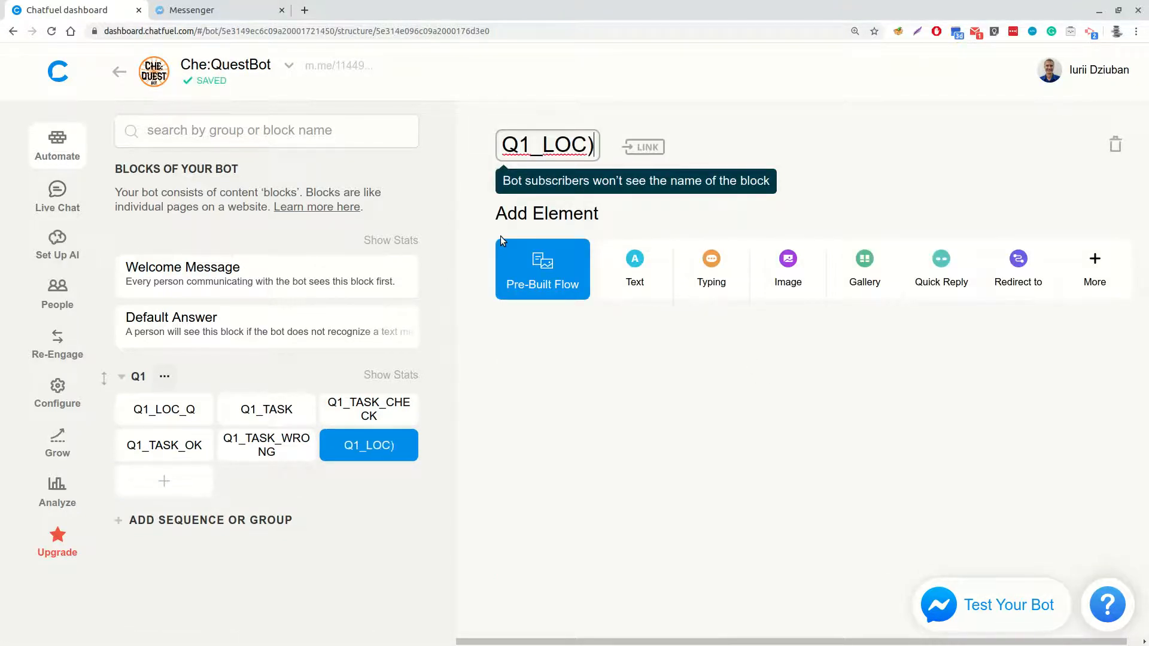
key(BackSpace)
text(_INFO)
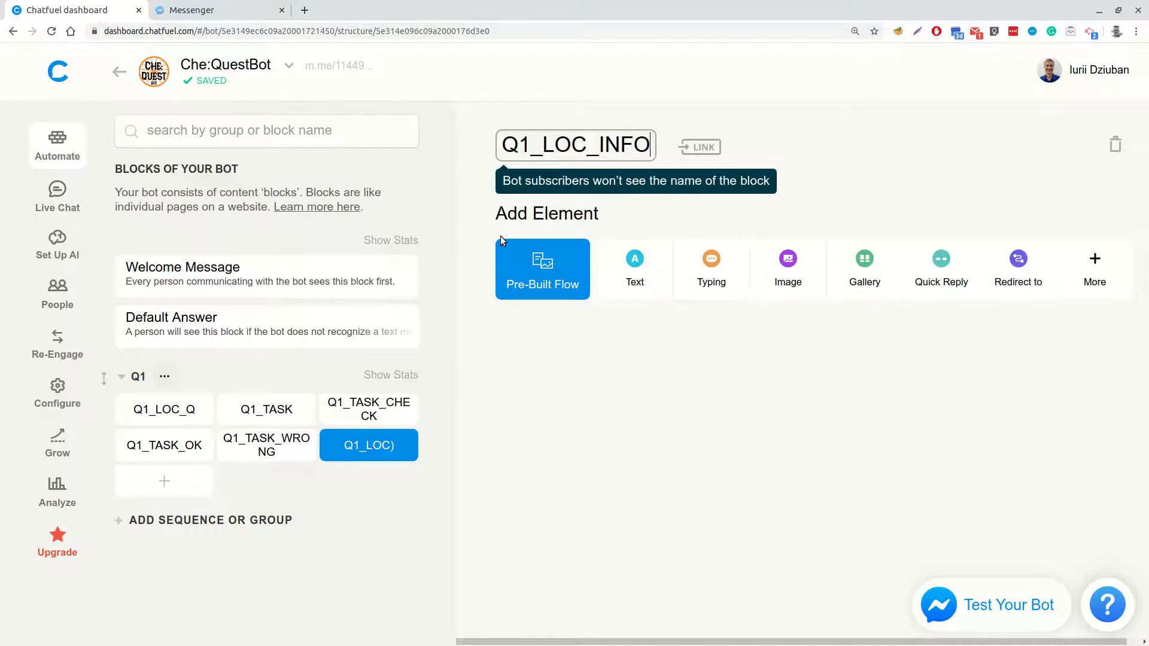
key(Return)
Add a Redirect to Block element at the end of Q1_TASK_OK that leads to Q1_LOC_INFO
click(164, 445)
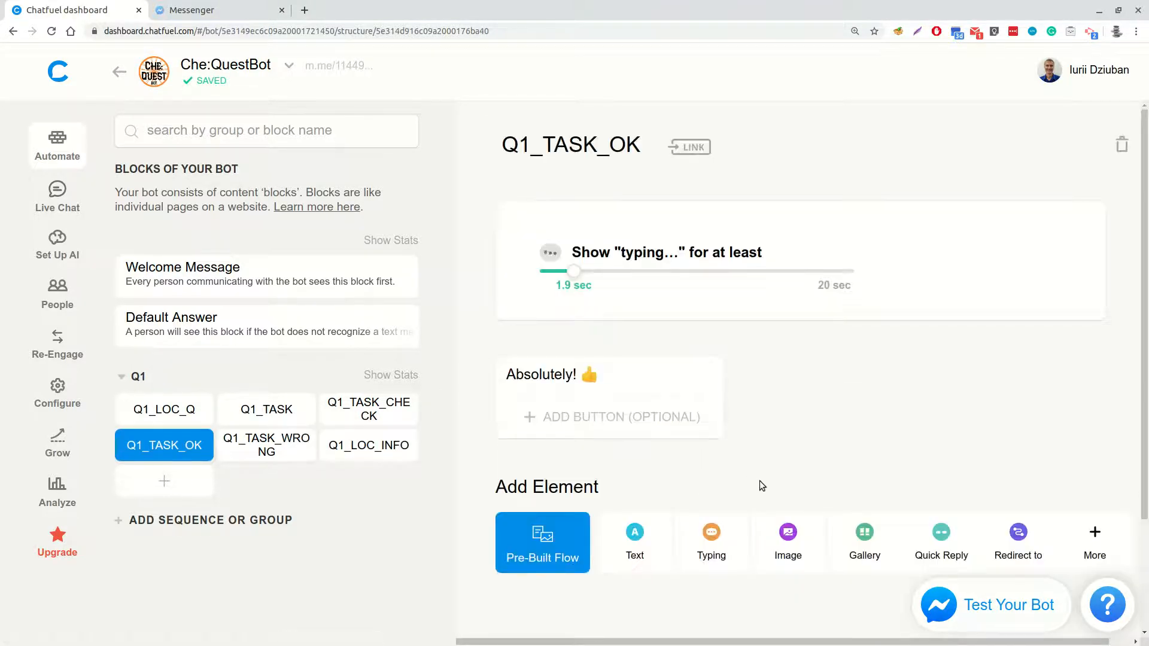
click(1017, 539)
text(Q1_LOC_IN)
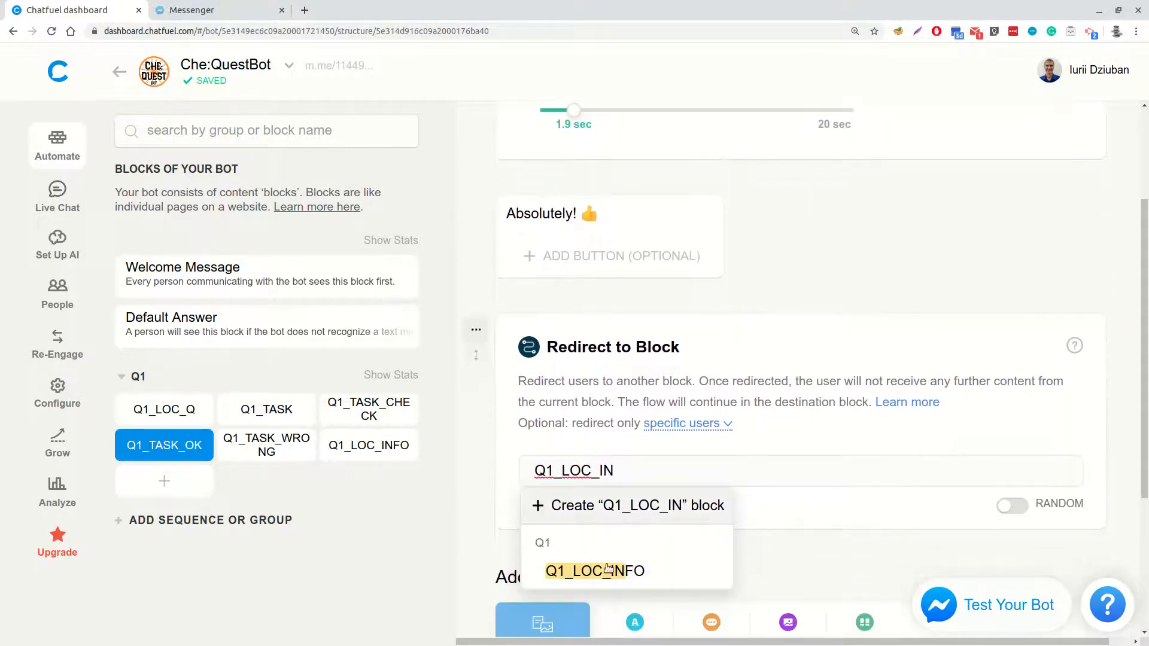
click(601, 568)
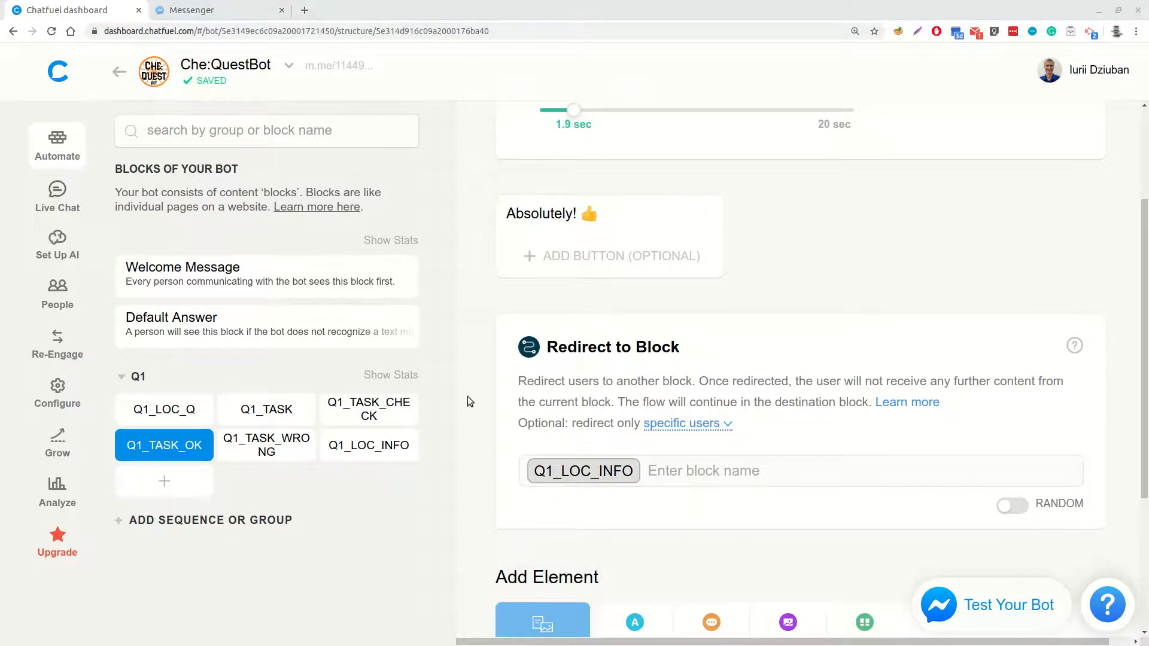
In Q1_LOC_INFO, add a Typing element of 3 seconds and the text "This object is Cherkasy TV Relay Tower!"
click(364, 447)
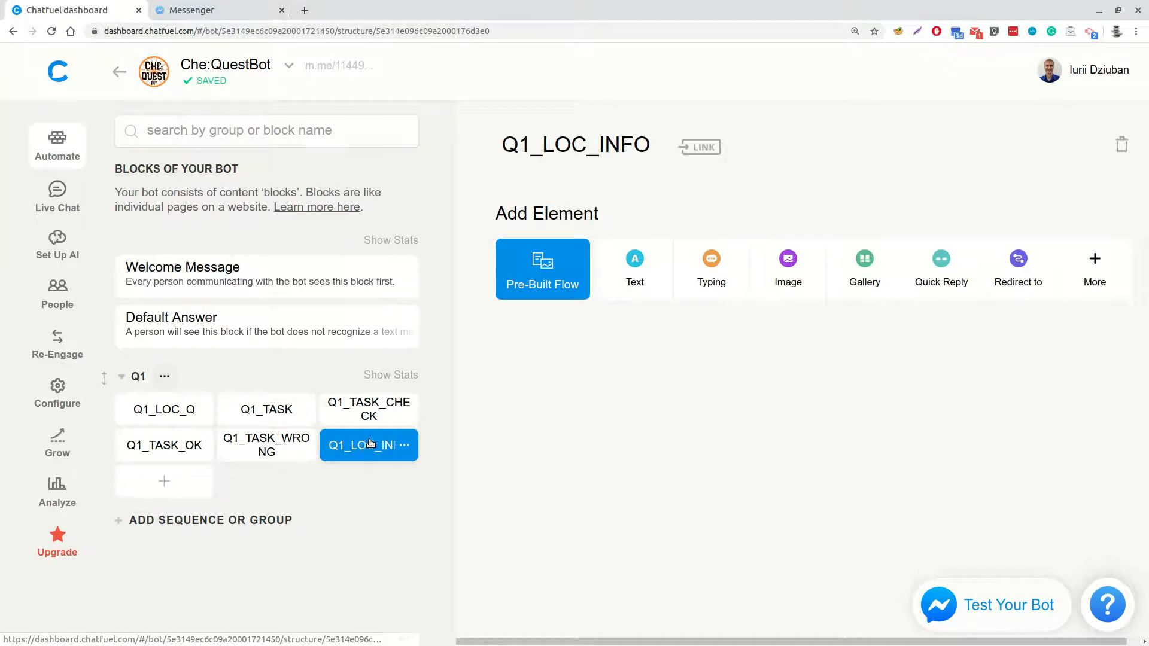
click(728, 272)
drag(604, 274, 591, 274)
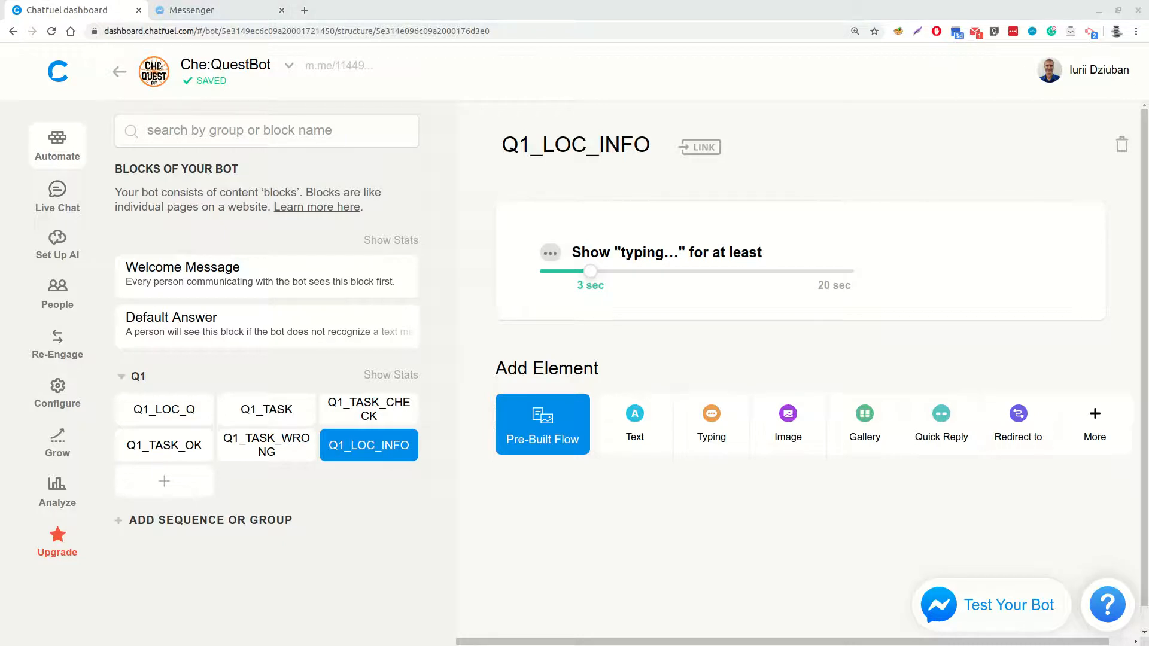
click(636, 419)
text(This object is Cherkasy TV Relay Tower!)
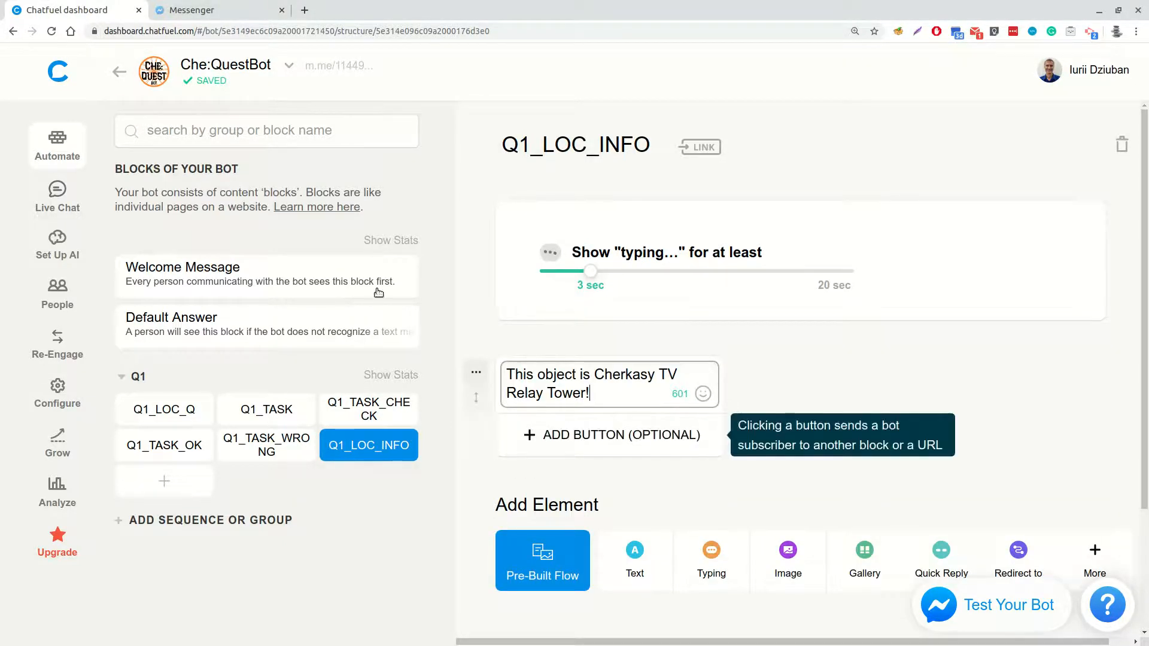
Add an "About the Tower" button to that text, opening the tower's uk.wikipedia.org page as its URL
click(601, 435)
text(About the Tower)
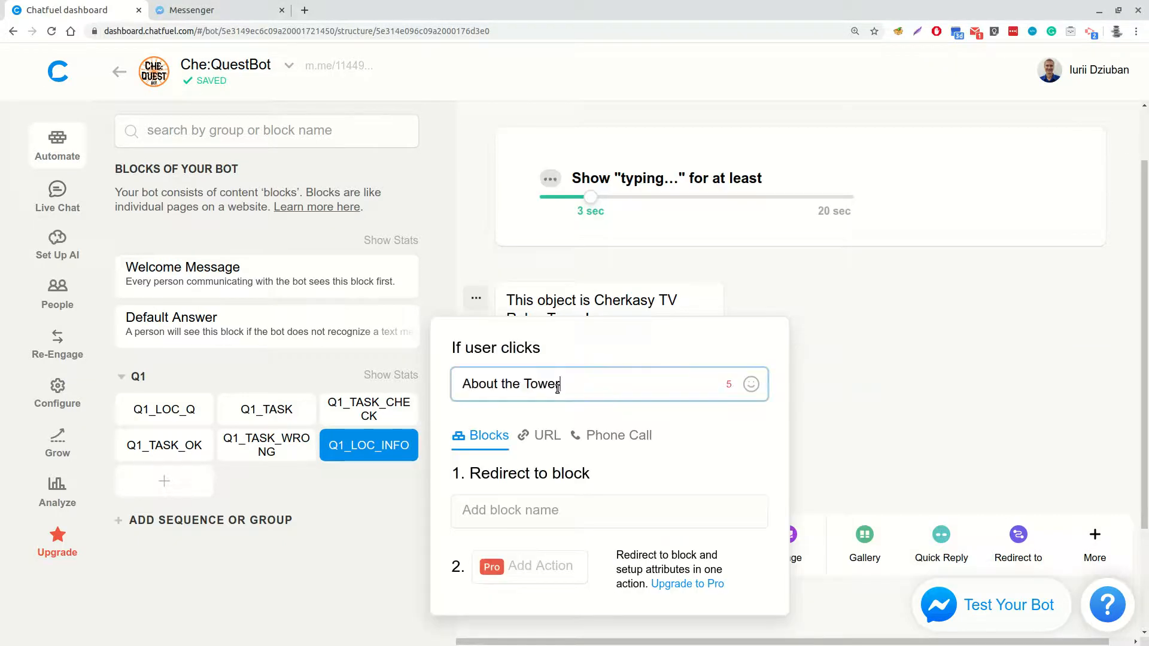
click(546, 441)
text(https://uk.wikipedia.org/wiki/%D0%A7%D0%B5%D1%80%D0%BA%D0%B0%D1%81%D1%8C%D0%BA%D0%B0_%D1%82%D0%B5%D0%BB%D0%B5%D0%B2%D0%B5%D0%B6%D0%B0)
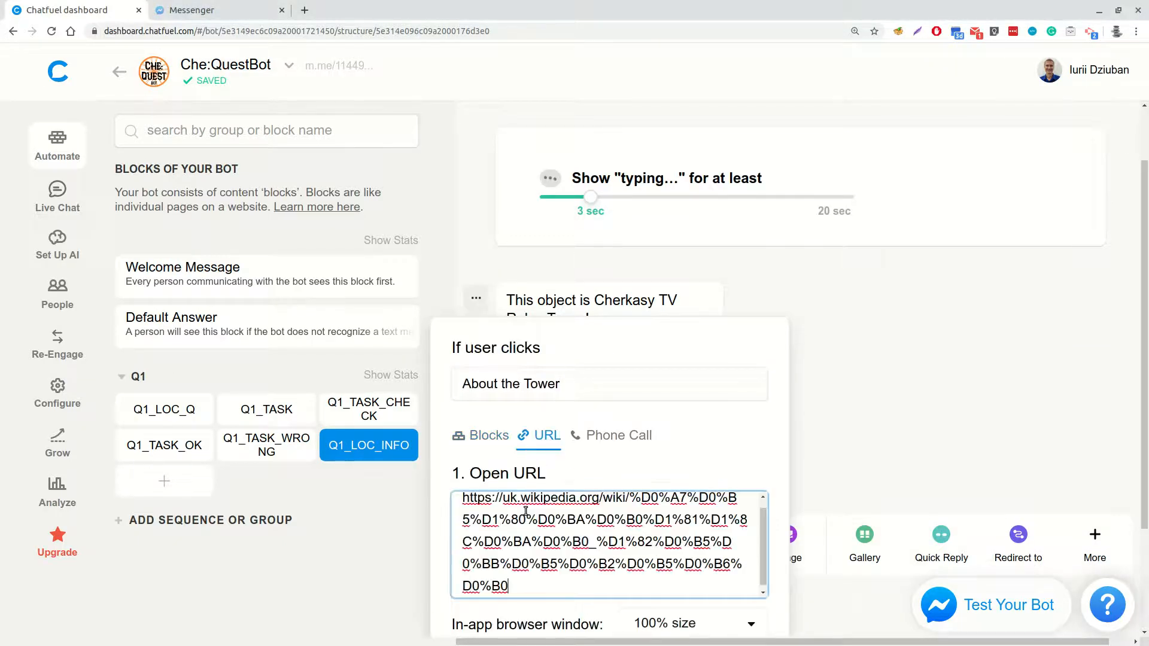
click(855, 397)
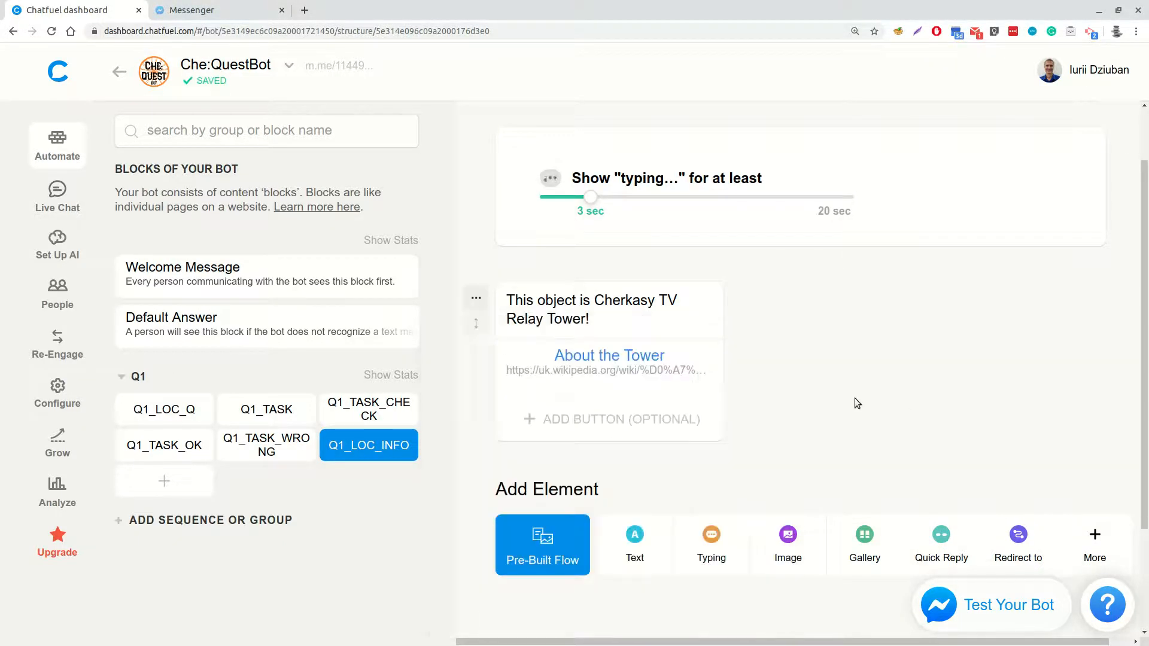
Add an Image element with the photo of the TV tower, followed by a Typing element of 4 seconds
click(788, 541)
click(675, 476)
click(495, 225)
click(799, 149)
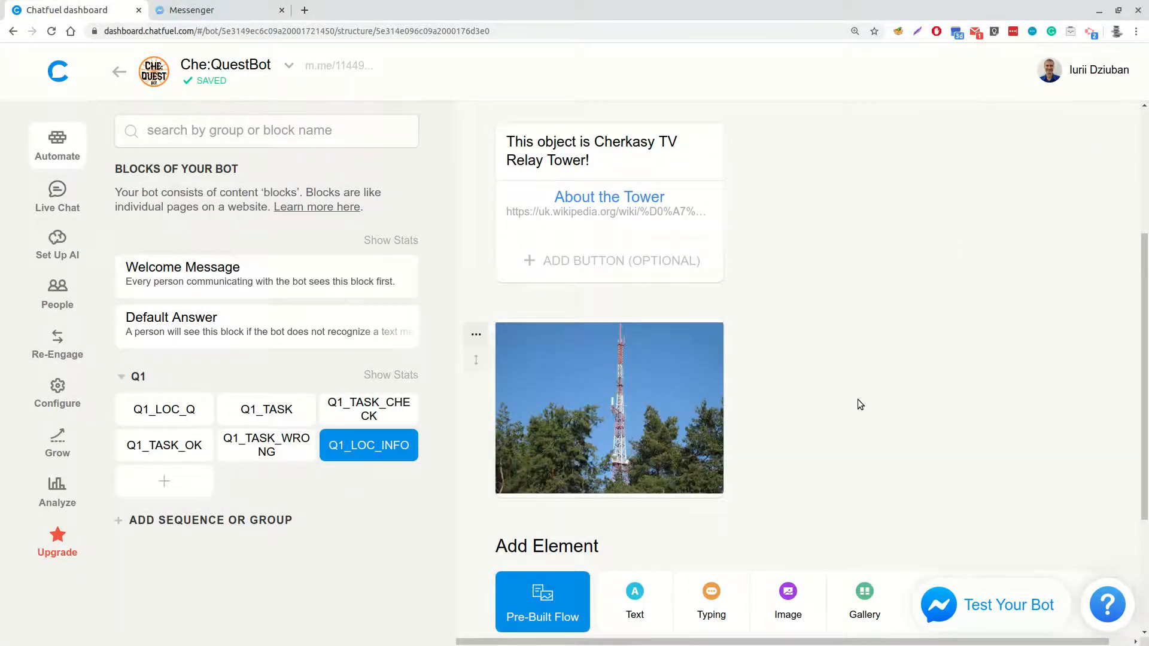
click(710, 599)
scroll(801, 494, down, 5)
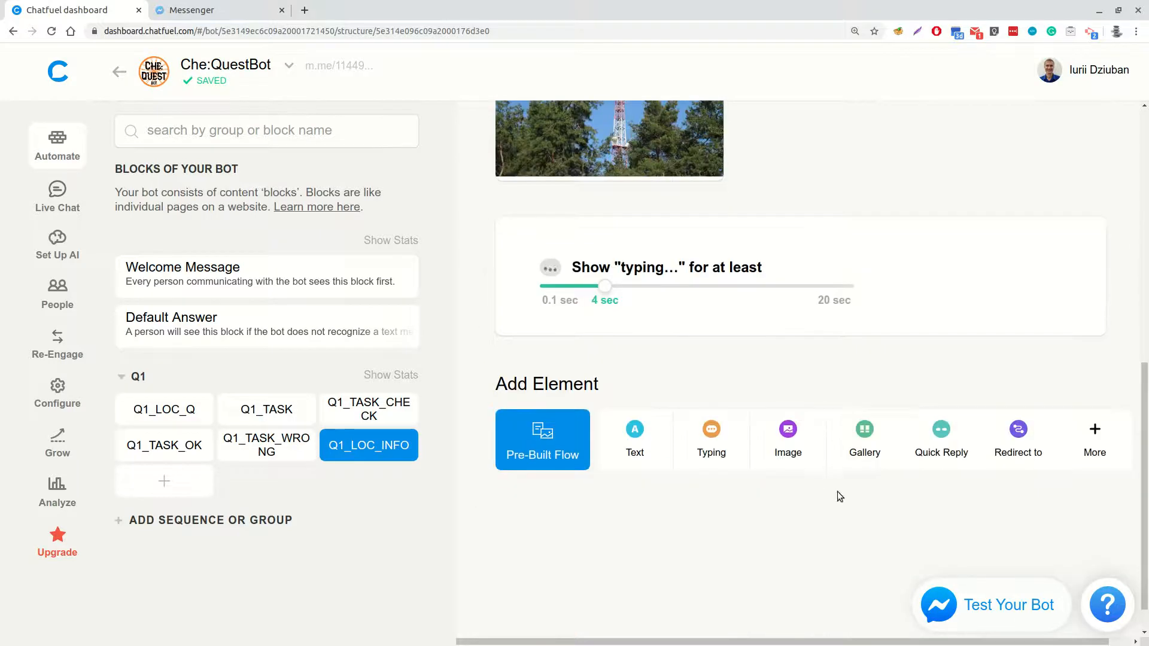
Add the text "Other interesting info about Cherkasy TV Tower (to read later)" after the Typing element, with a URL button named "Interesting #1"
click(635, 439)
key(ctrl+v)
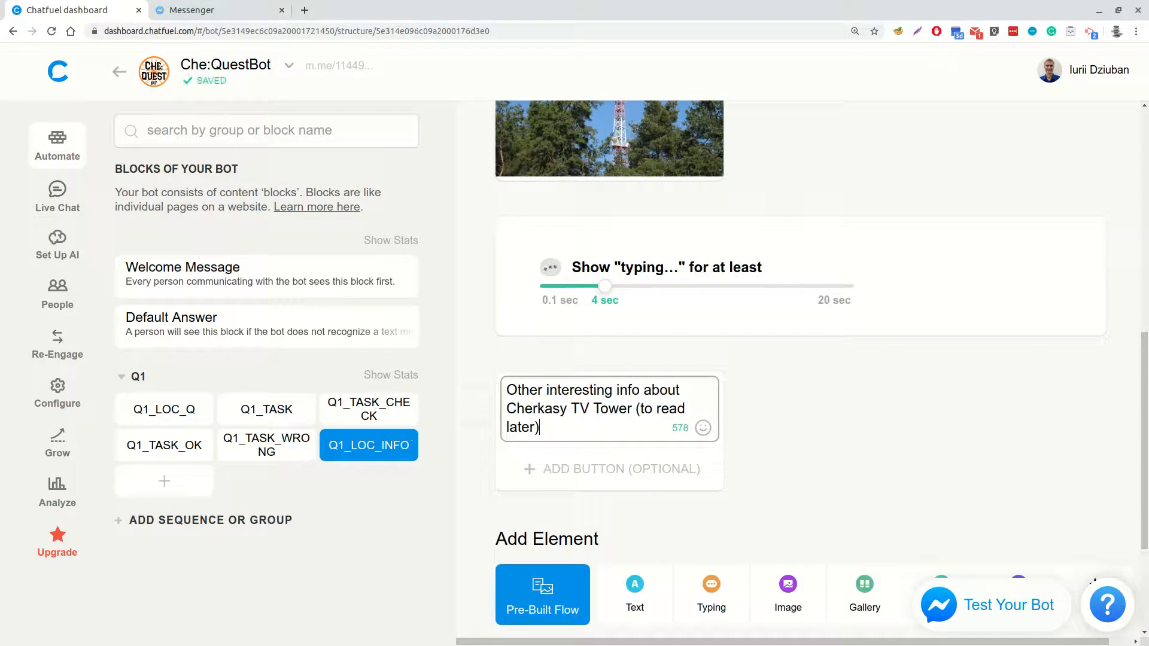
click(613, 472)
click(545, 438)
click(526, 382)
text(Interesting #1)
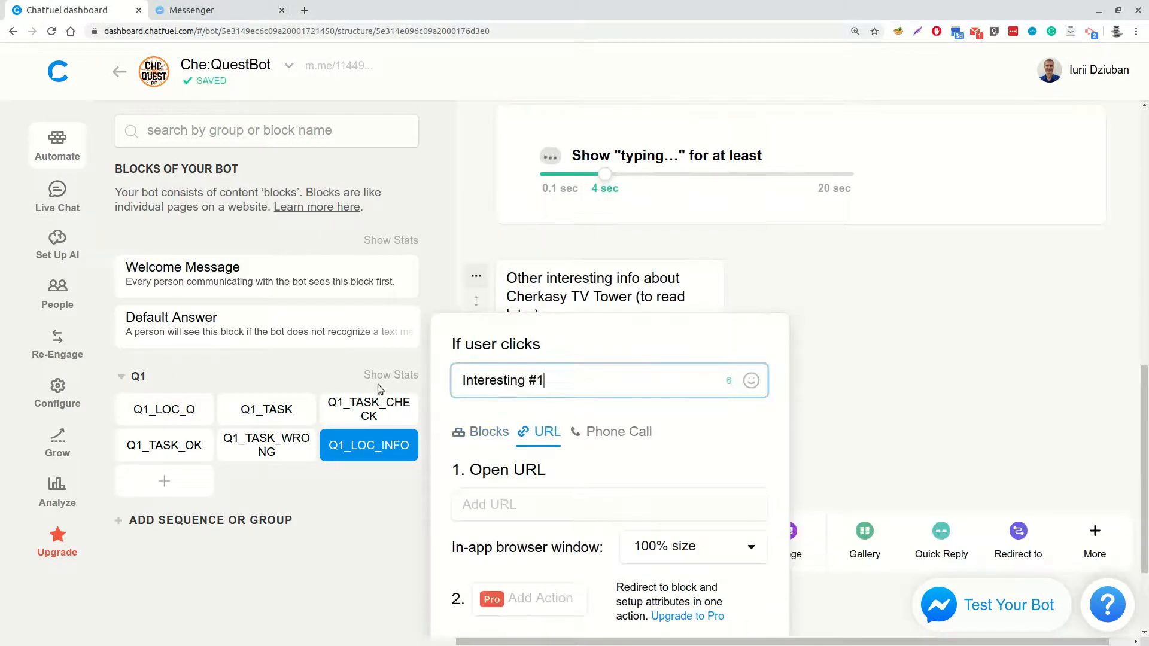
Check the dzvin.media article about the TV tower in a separate browser tab and set its address as the "Interesting #1" button's URL
click(304, 10)
text(dzvin.media/news/yalynka-nad-dniprom-55-rokiv-tomu-pochaly-gotuvaty-fundament-pid-cherkasku-televezhu/)
key(Return)
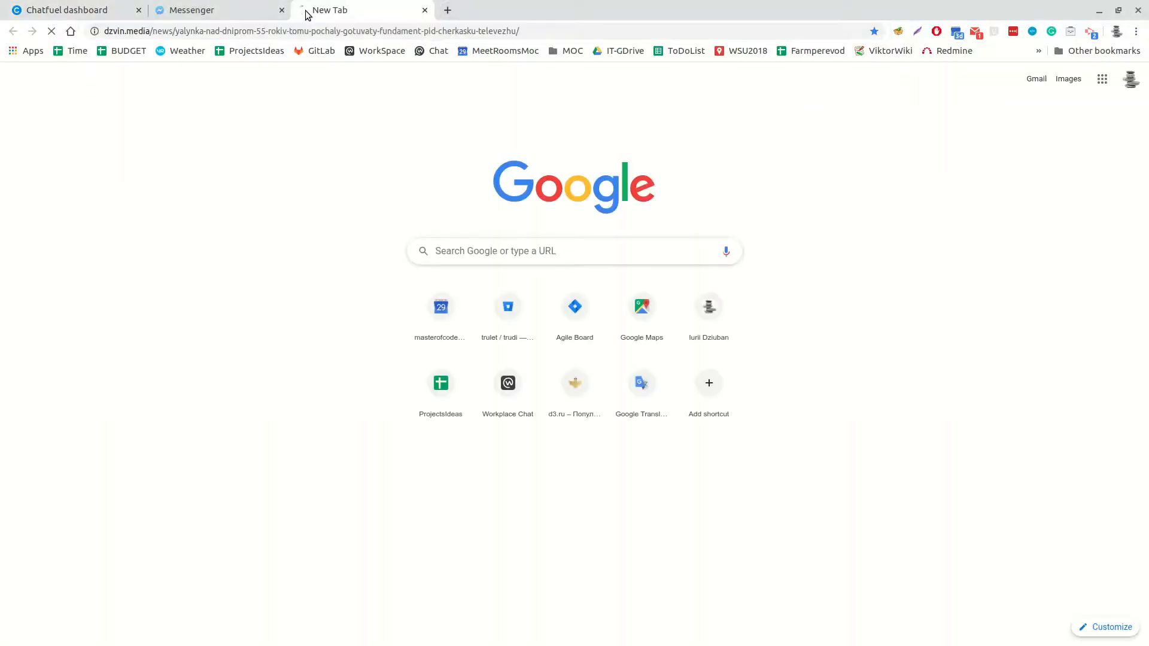
scroll(204, 329, down, 10)
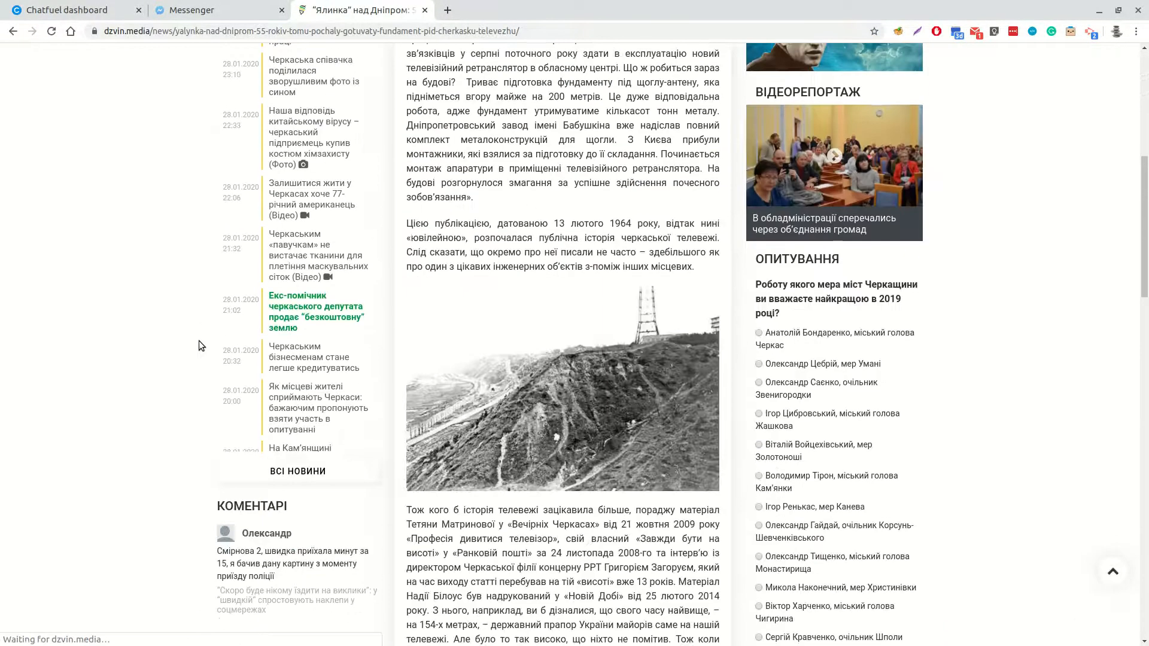
key(ctrl+w)
click(541, 504)
text(https://dzvin.media/news/yalynka-nad-dniprom-55-rokiv-tomu-pochaly-gotuvaty-fundament-pid-cherkasku-televezhu/)
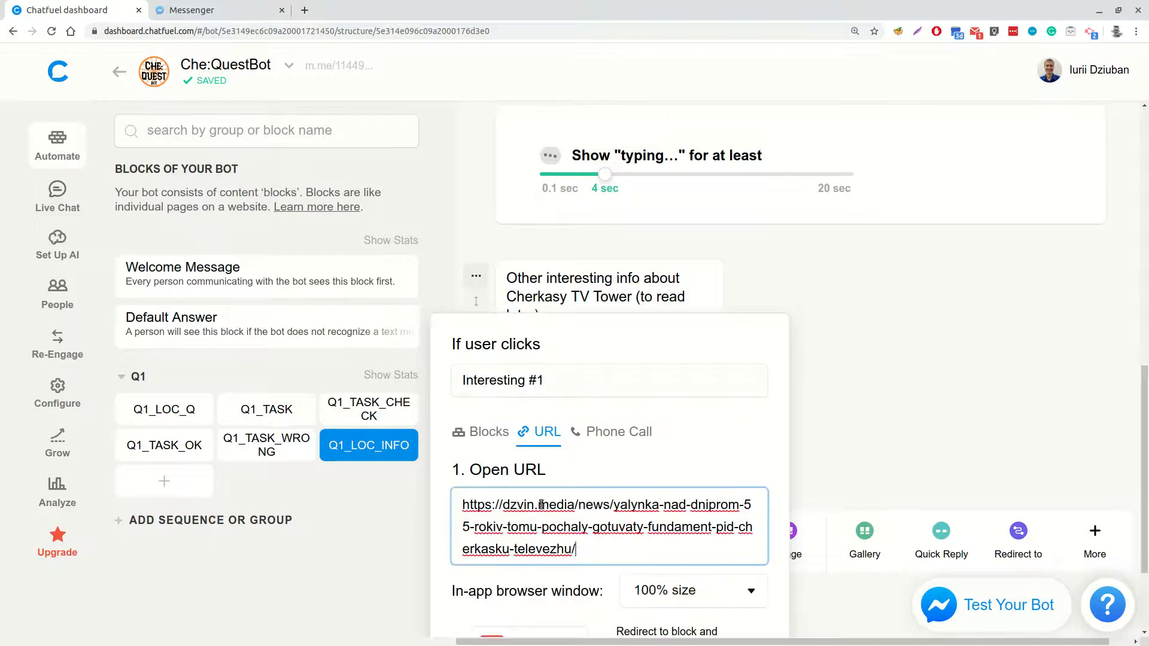
scroll(774, 429, down, 5)
click(794, 424)
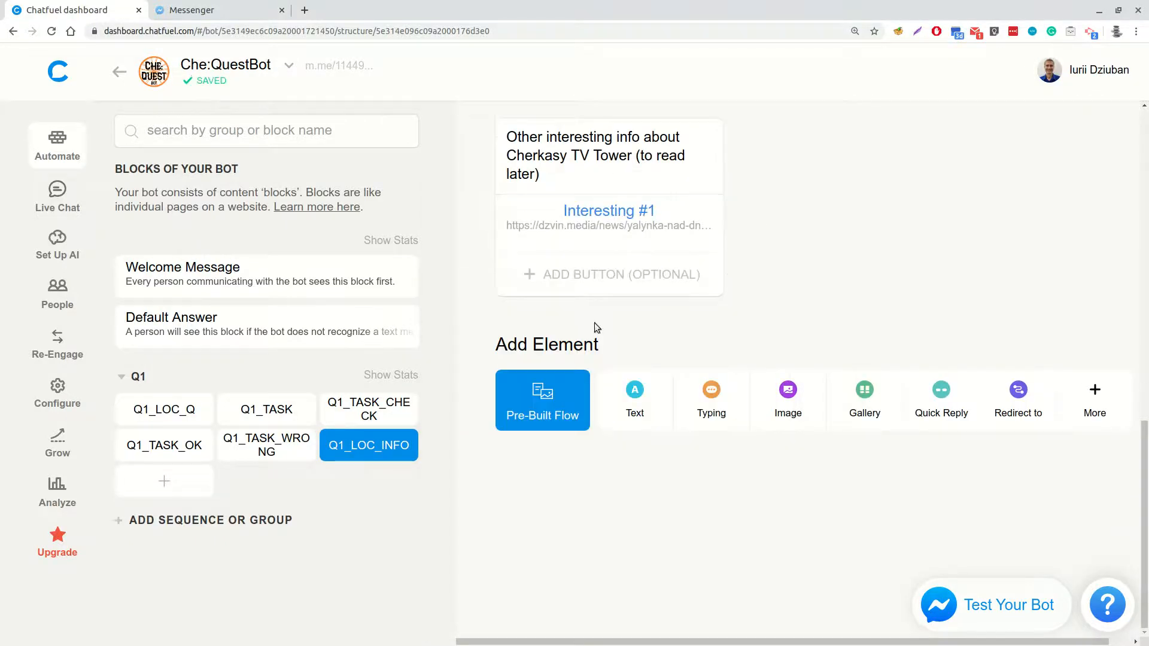
Add a second button named "Interesting #2" to the same text, opening the chmr.gov.ua news page as its URL
click(597, 275)
text(Interesting #2)
click(539, 348)
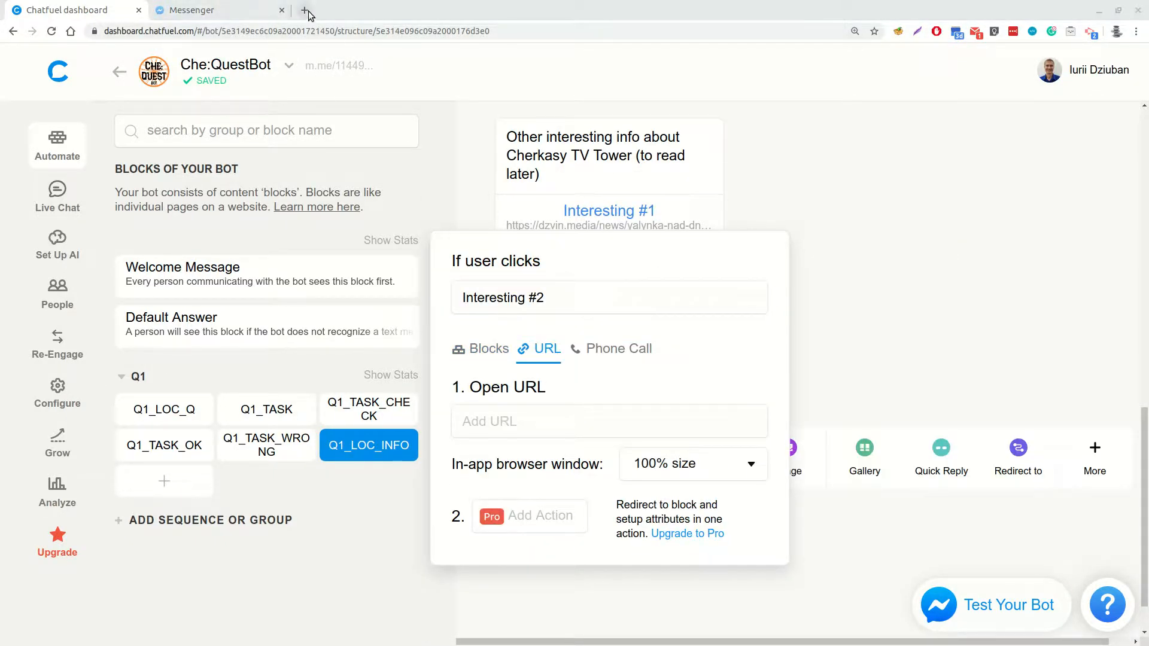
middle_click(305, 11)
key(ctrl+w)
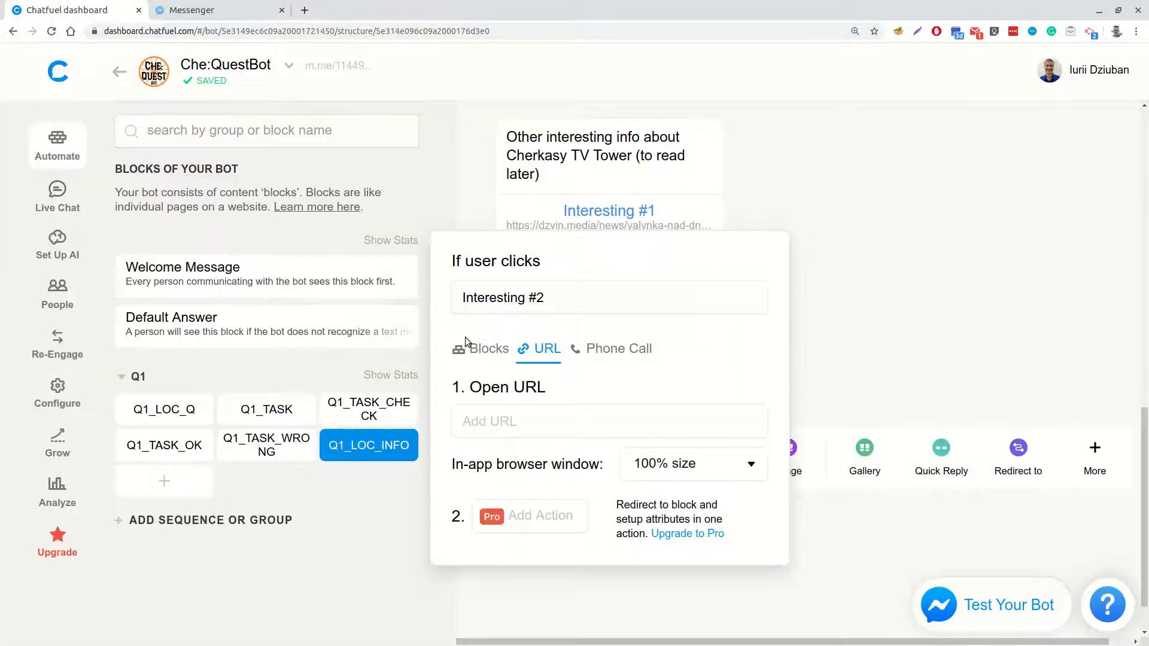
text(http://chmr.gov.ua/ua/newsread.php?view=5272&s=1&s1=18)
key(Return)
key(alt+Tab)
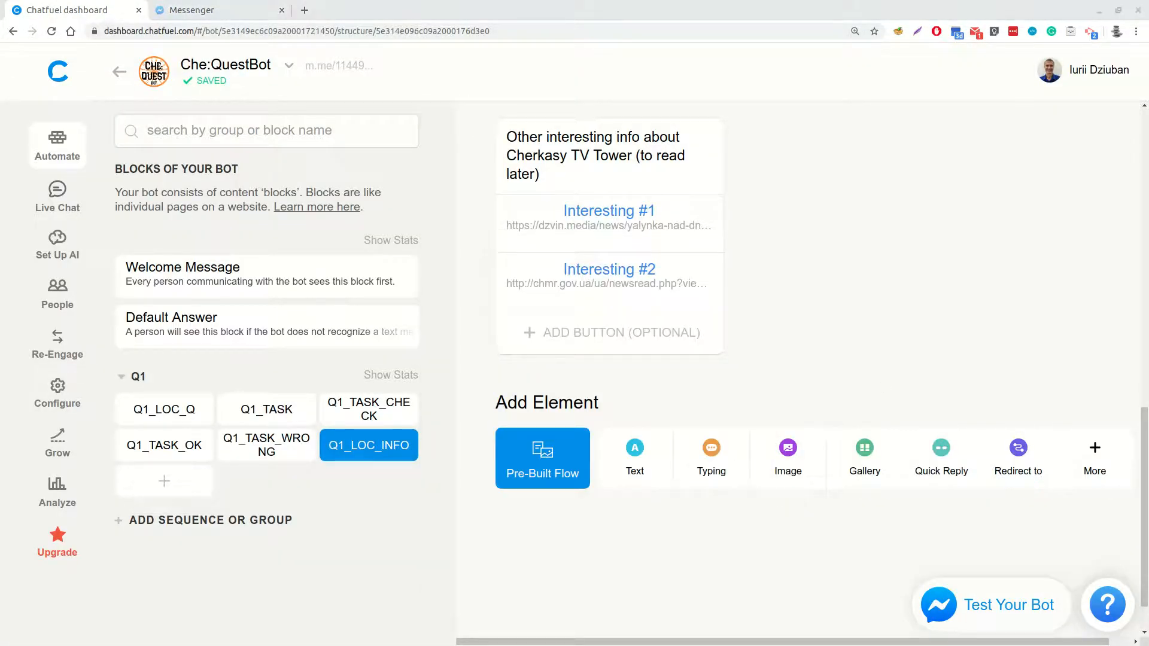
Add a Typing element of 2.8 seconds below the text with the two link buttons
click(725, 455)
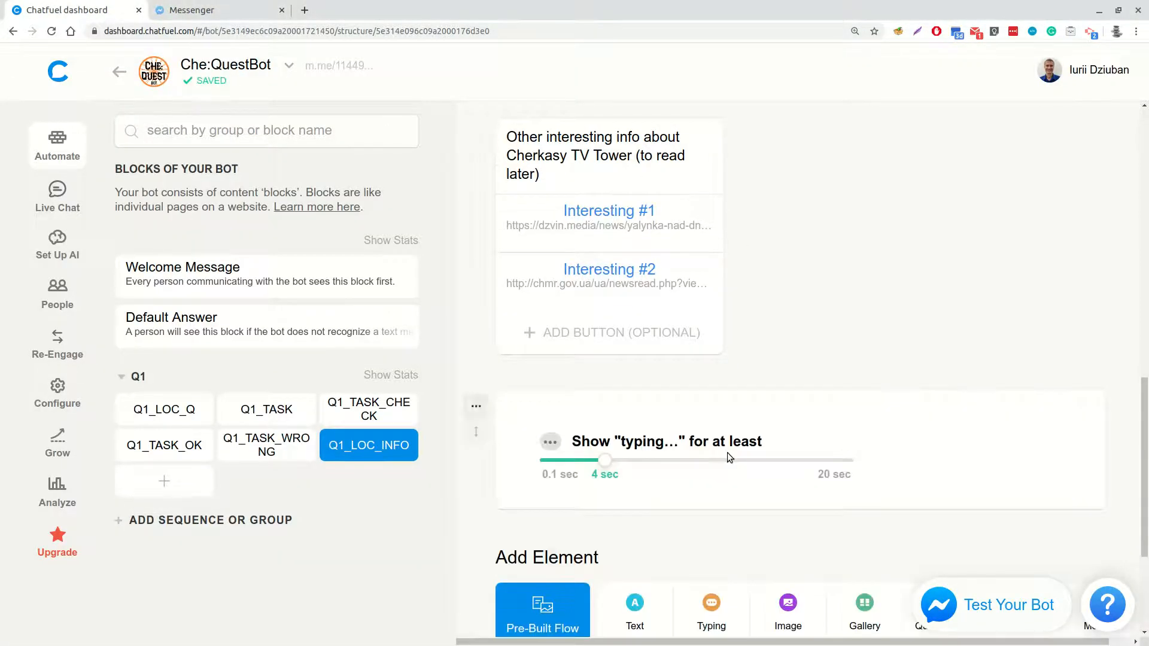
drag(610, 464, 587, 463)
scroll(718, 505, down, 2)
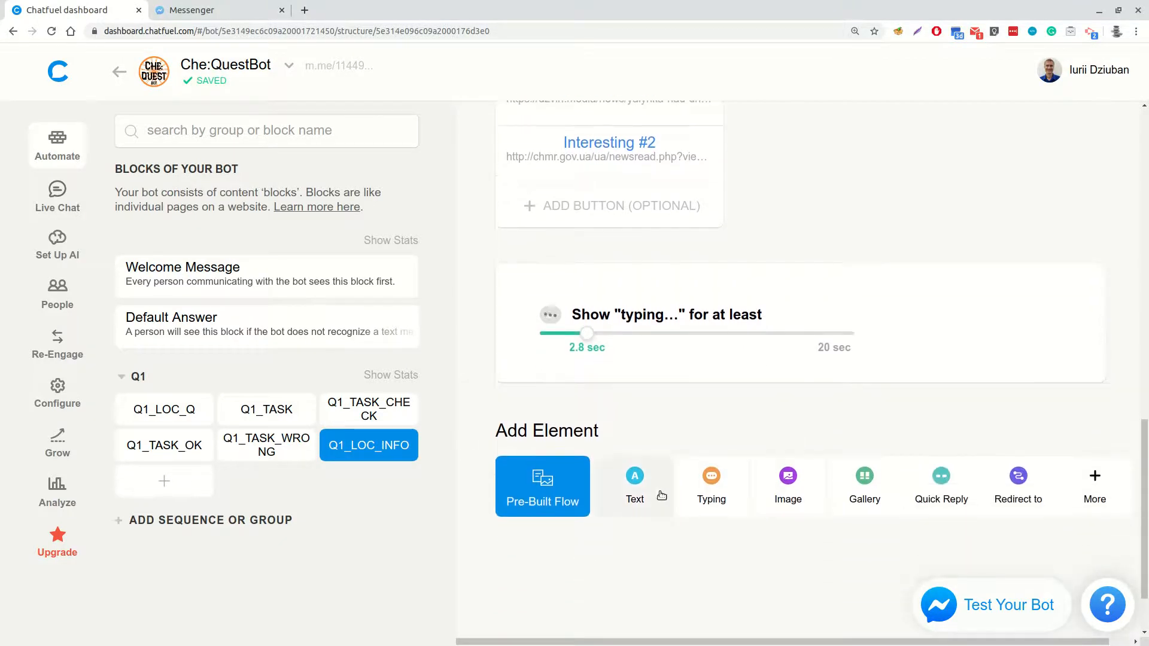
Add the text "So now we know that our code starts from" followed by the {{q1_result}} attribute
click(642, 484)
text(So now we know that our code starts from)
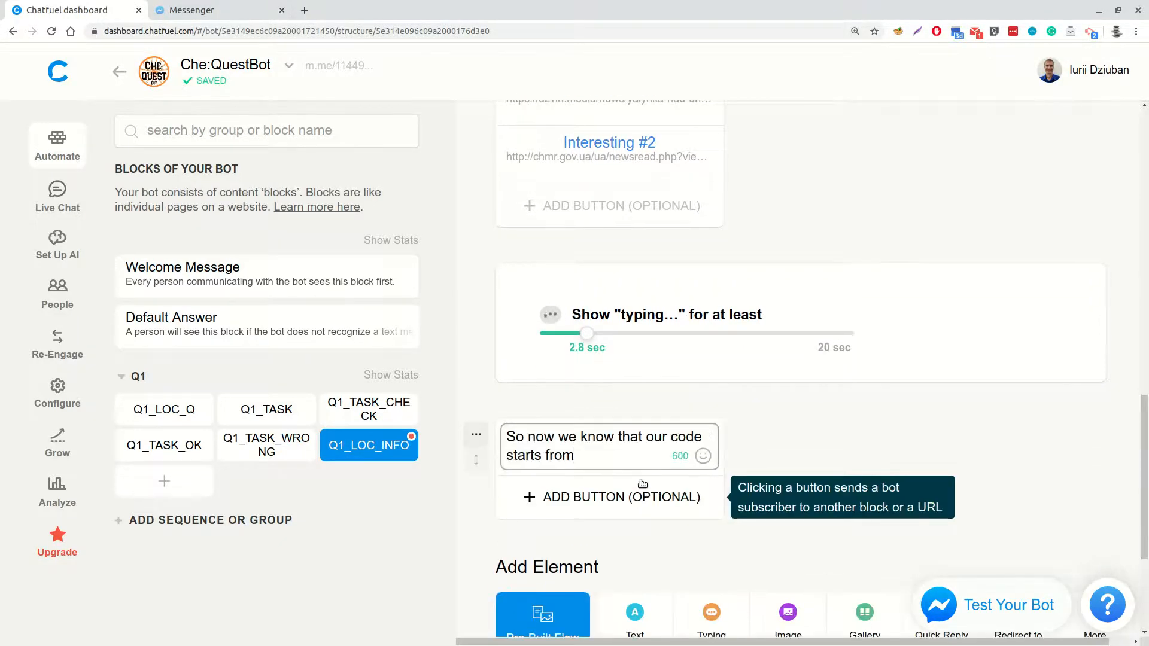
text({{)
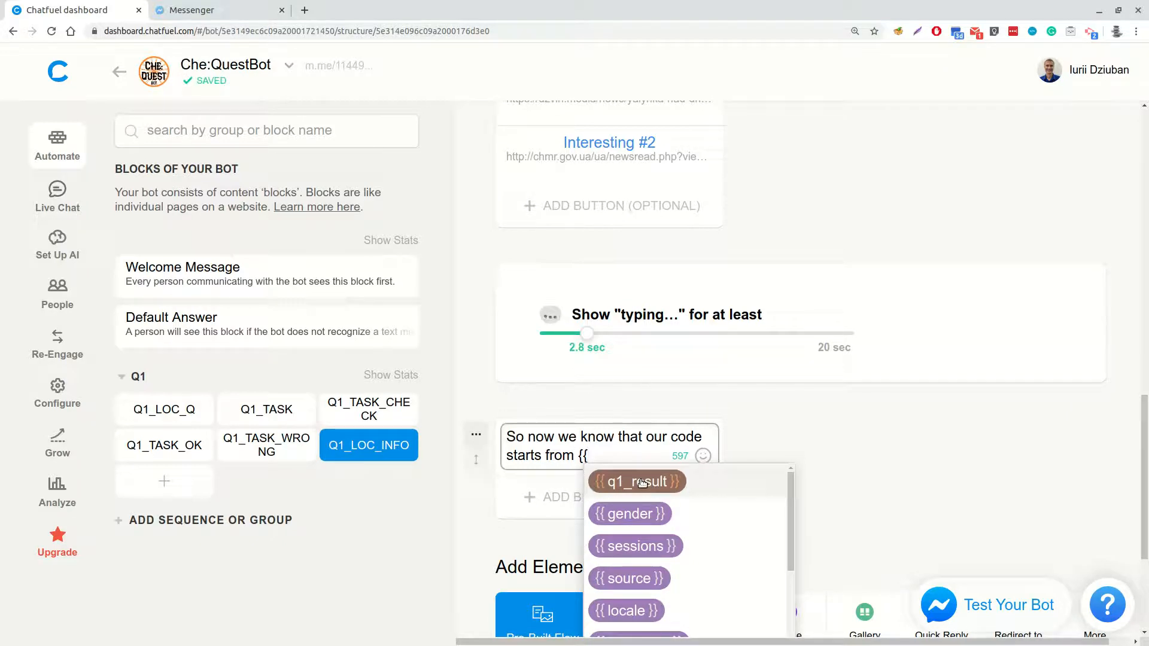
click(642, 482)
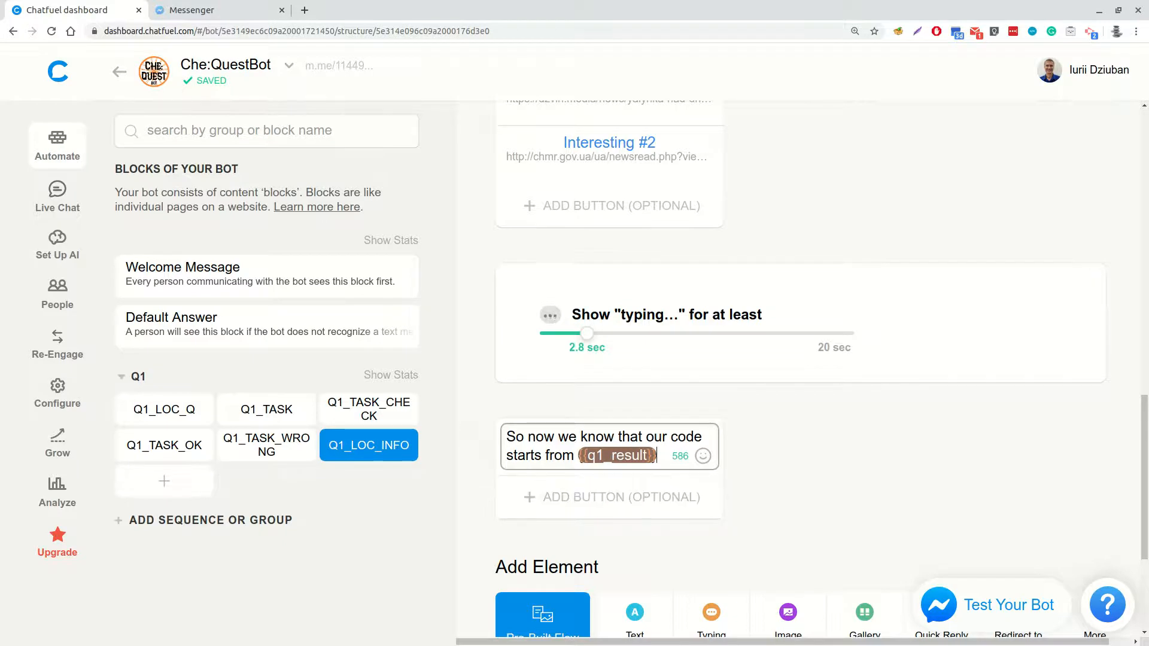
scroll(784, 307, down, 3)
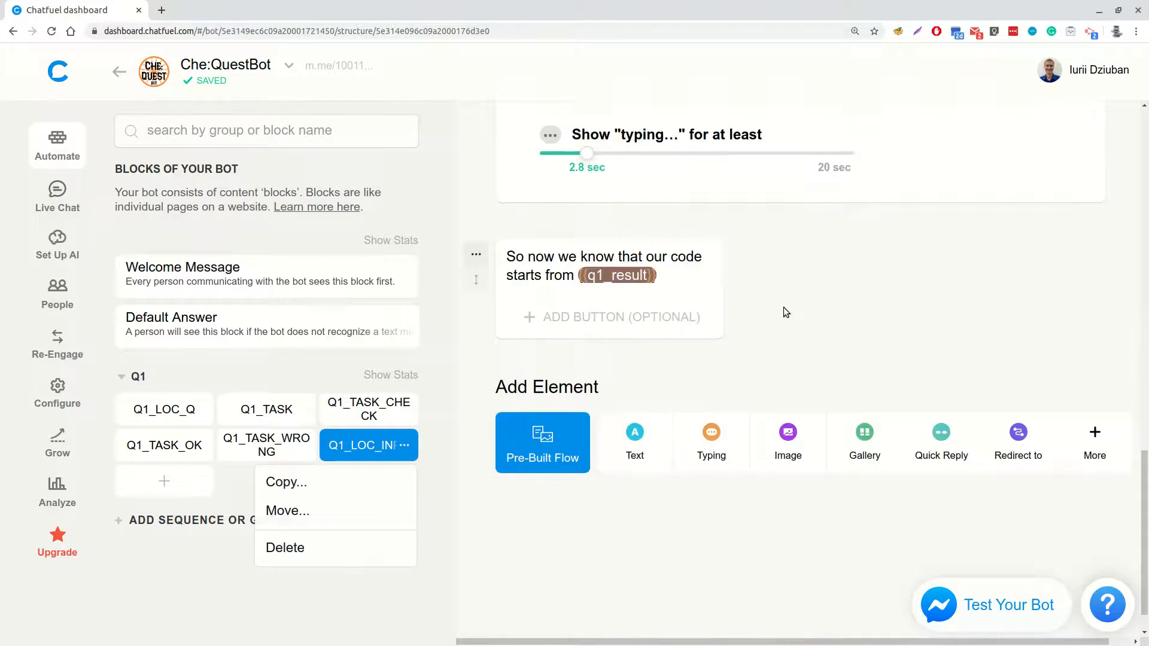
In Q1_TASK_WRONG, add a Typing element of 4 seconds and the text "Unfortunately this answer is wrong."
click(270, 453)
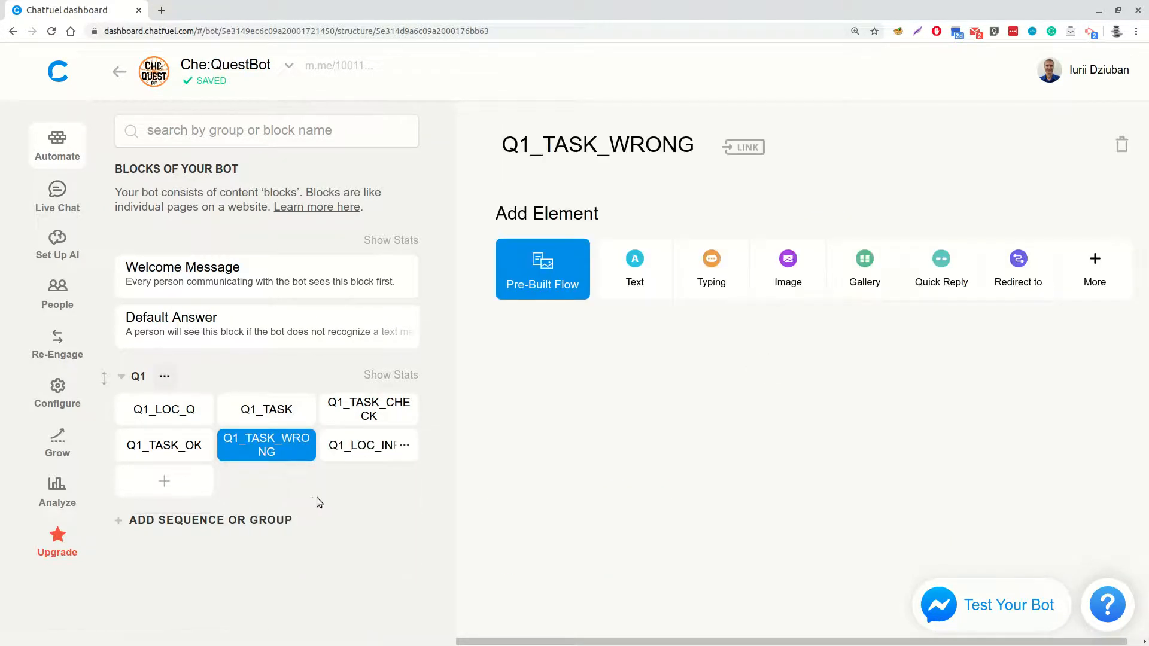
click(712, 281)
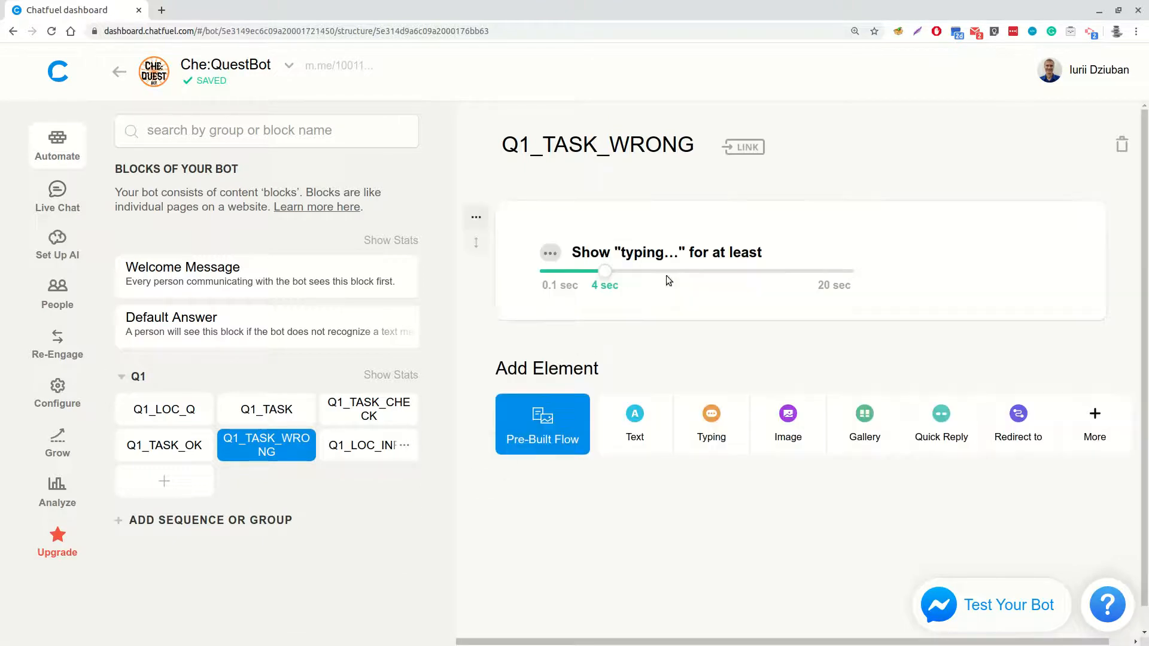
click(635, 419)
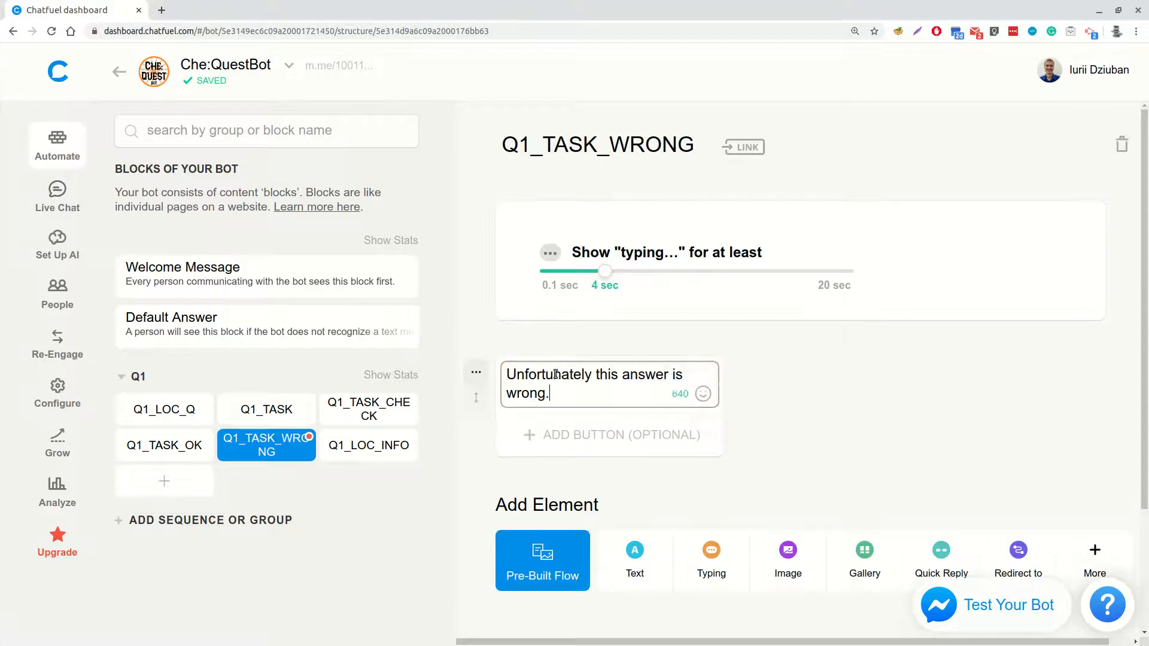
text(Unfortunately this answer is wrong.)
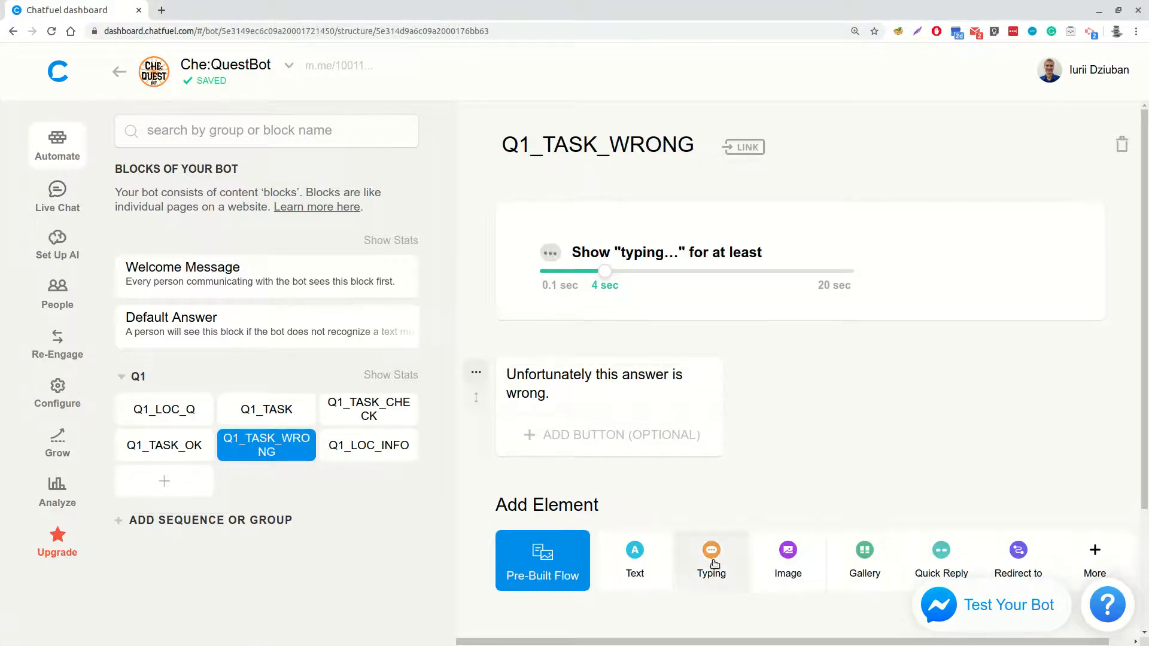
Add another Typing element of 4 seconds to Q1_TASK_WRONG, followed by the text "Please try again!"
click(712, 559)
scroll(641, 589, down, 5)
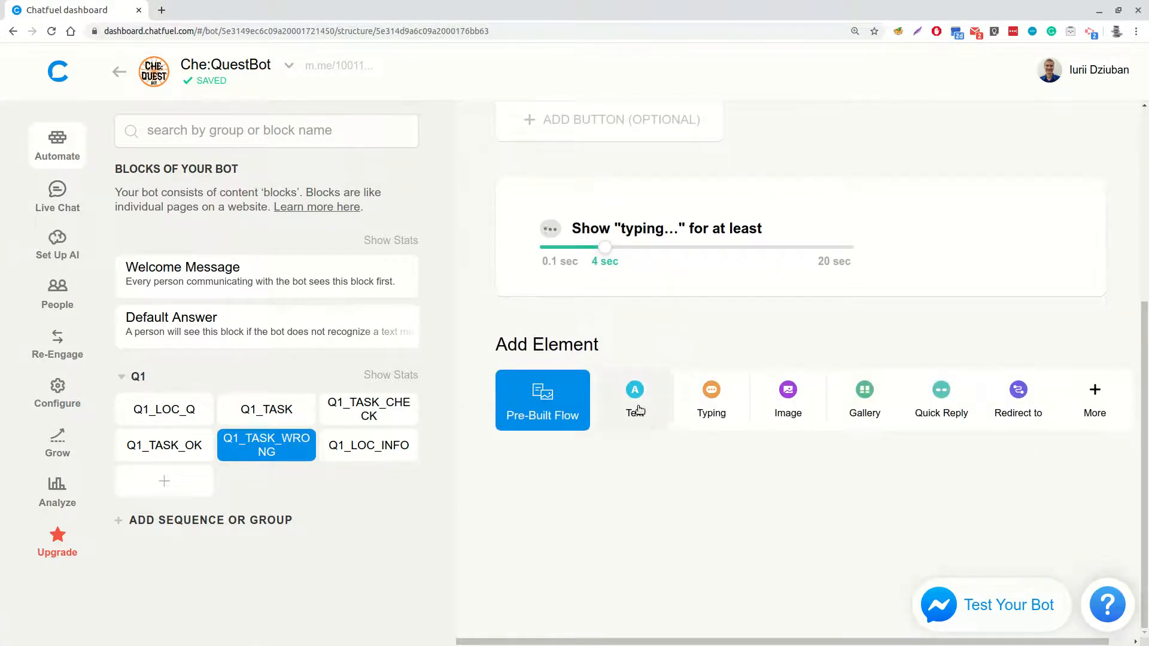
click(634, 404)
key(alt+Tab)
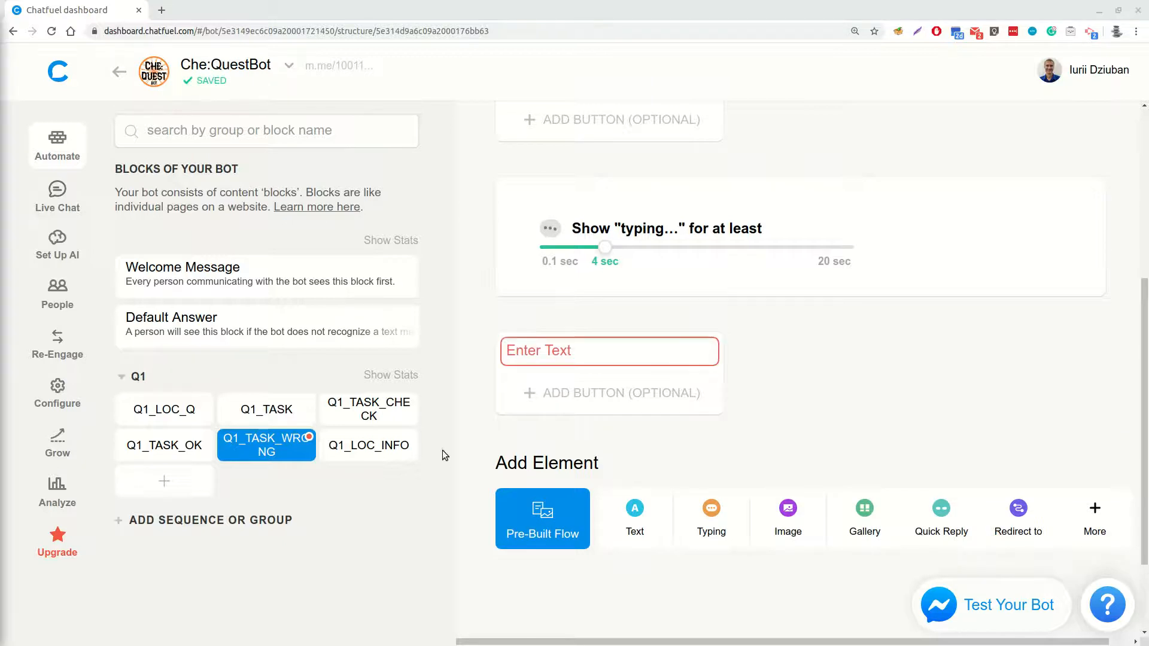
key(alt+Tab)
text(Please try again!)
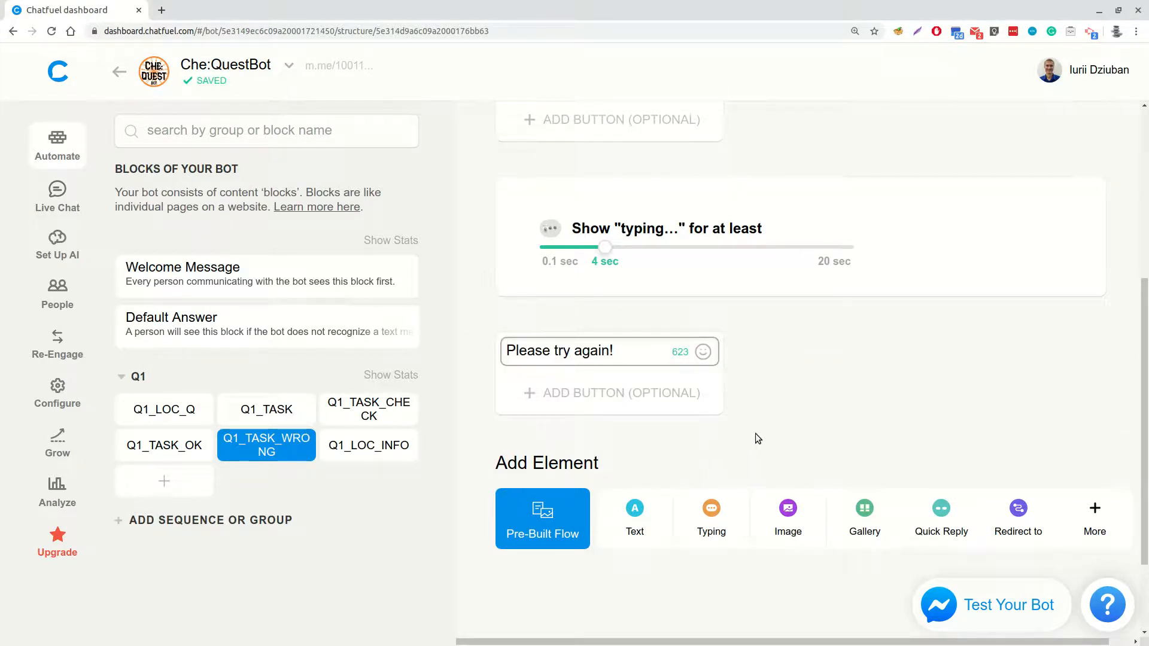
click(755, 434)
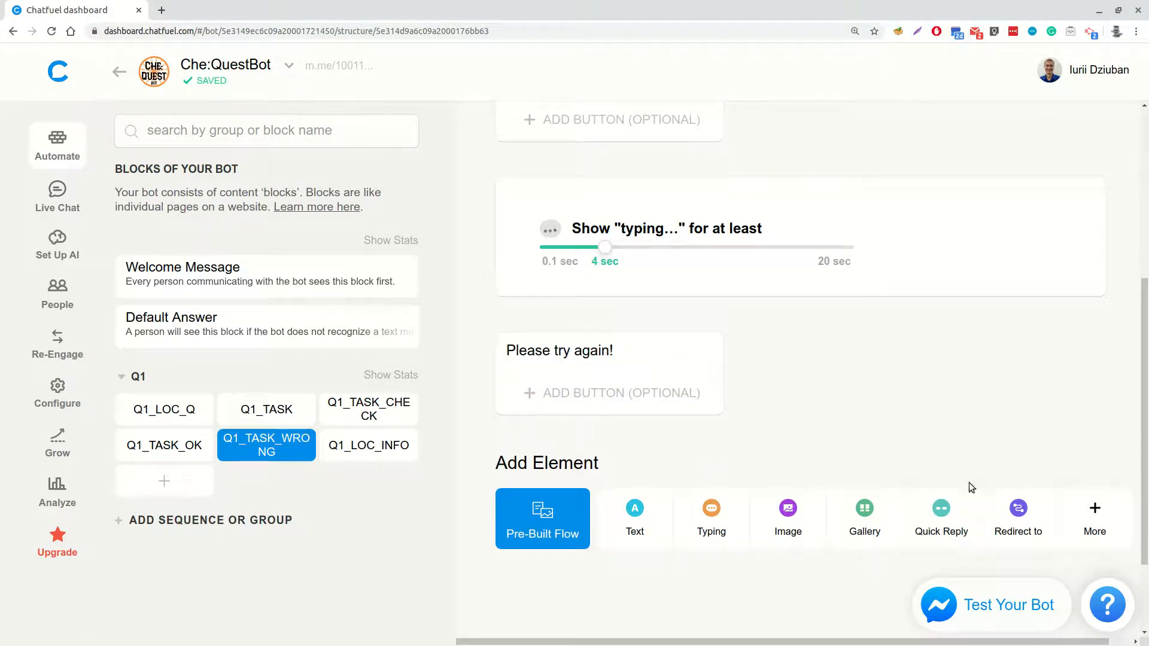
Add a Redirect to Block element at the end of Q1_TASK_WRONG that leads back to Q1_TASK
click(1015, 510)
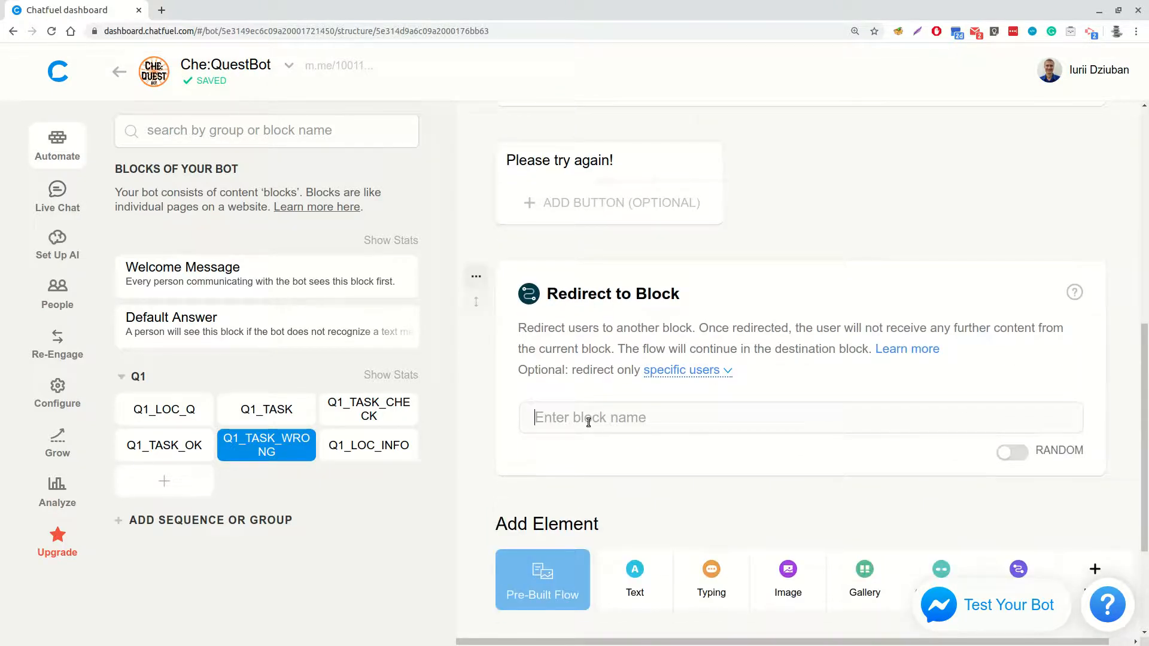
click(588, 419)
text(Q1)
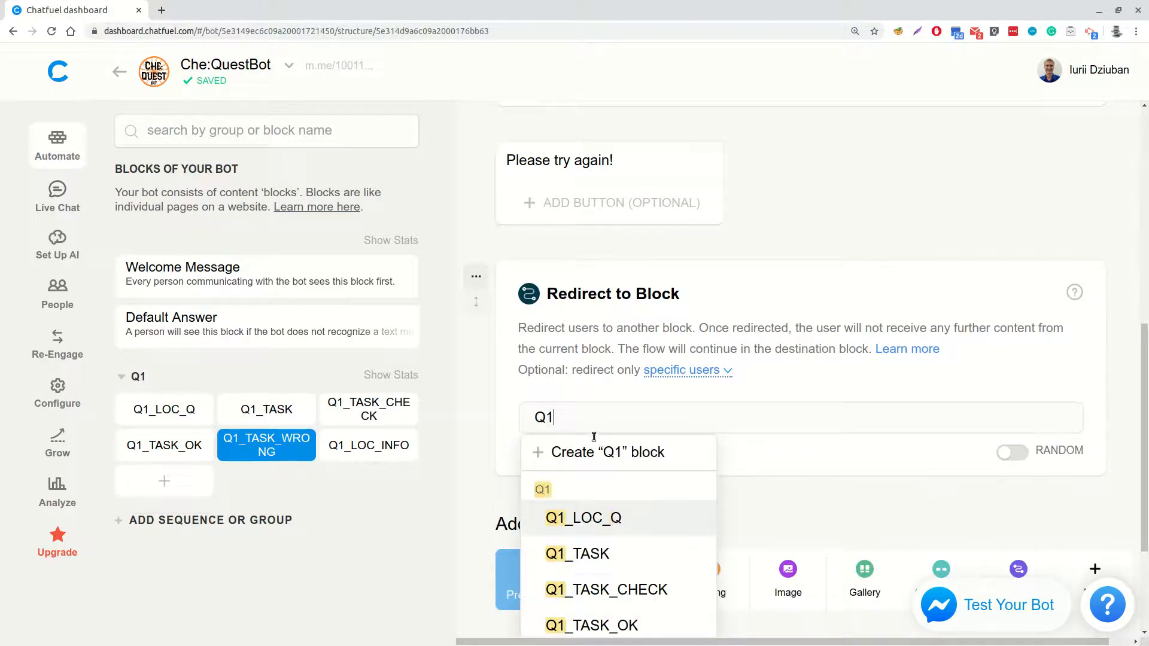
click(602, 552)
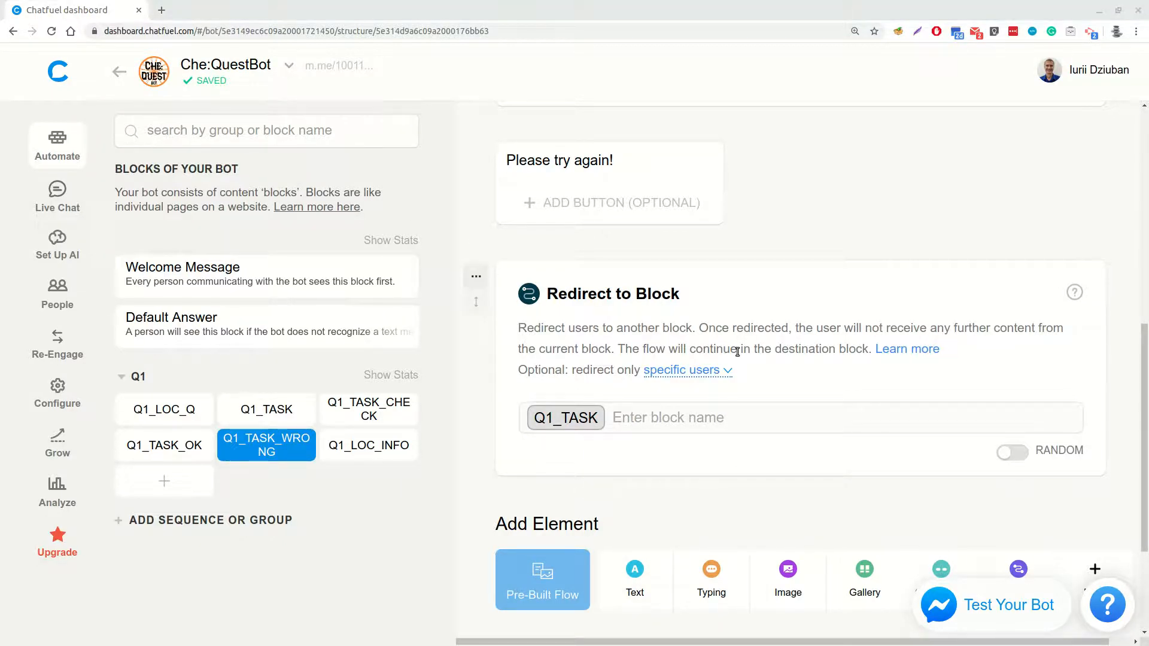
Create a new block in the Q1 group and name it Q1_END_STOP
click(166, 485)
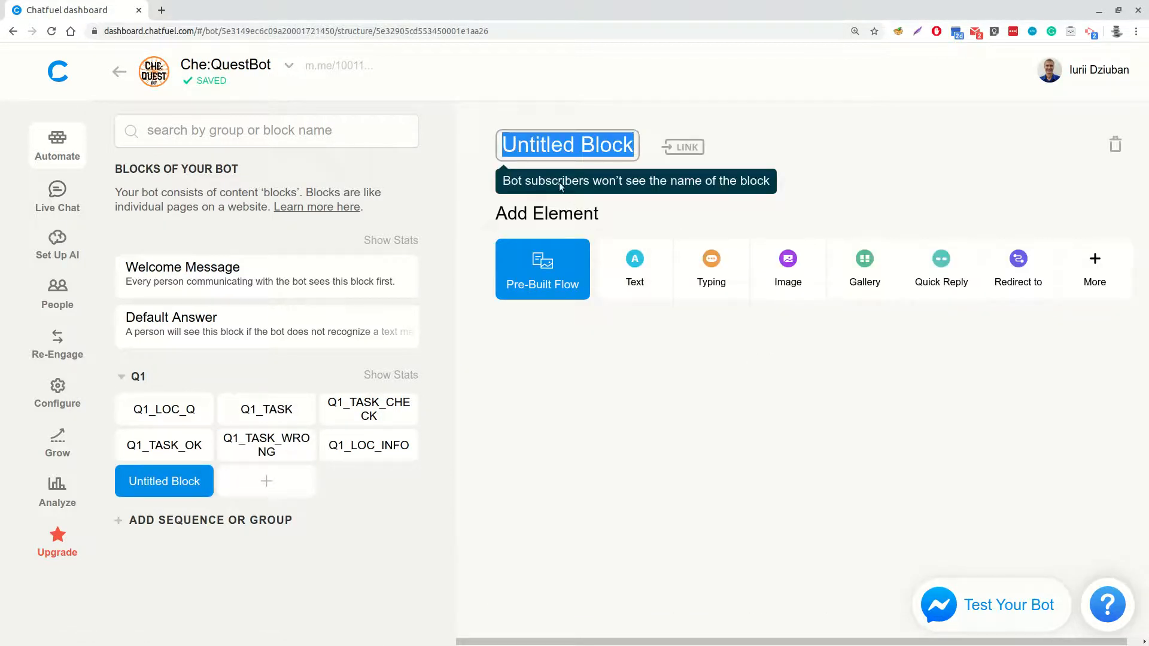
text(Q1_END)
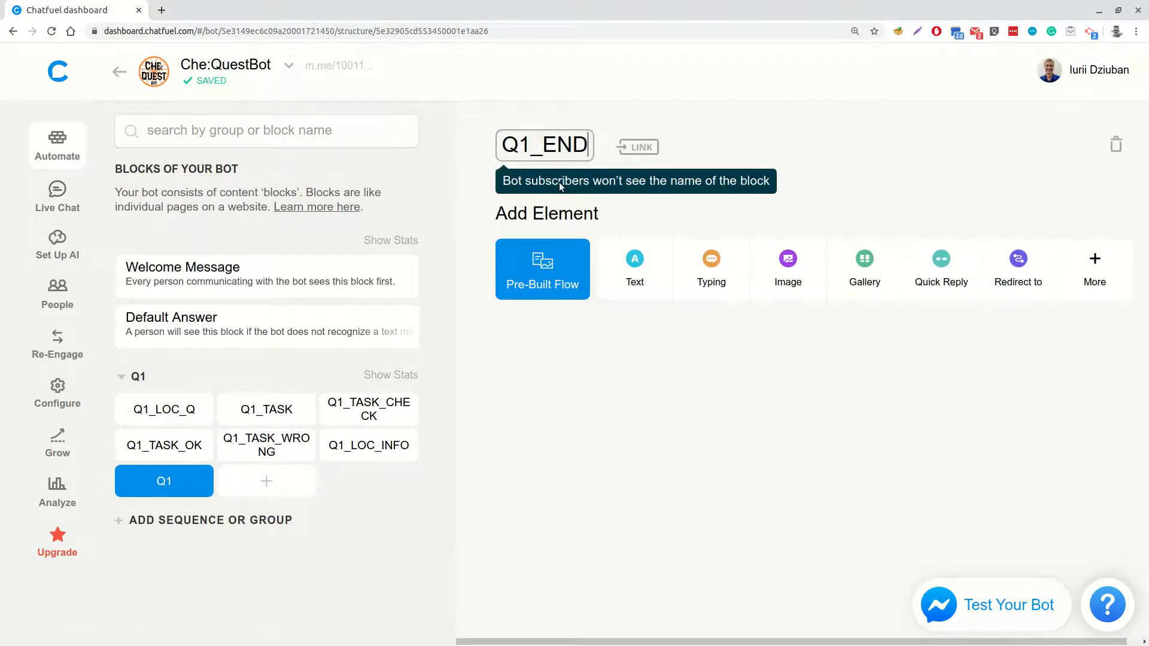
text(_STOP)
key(Return)
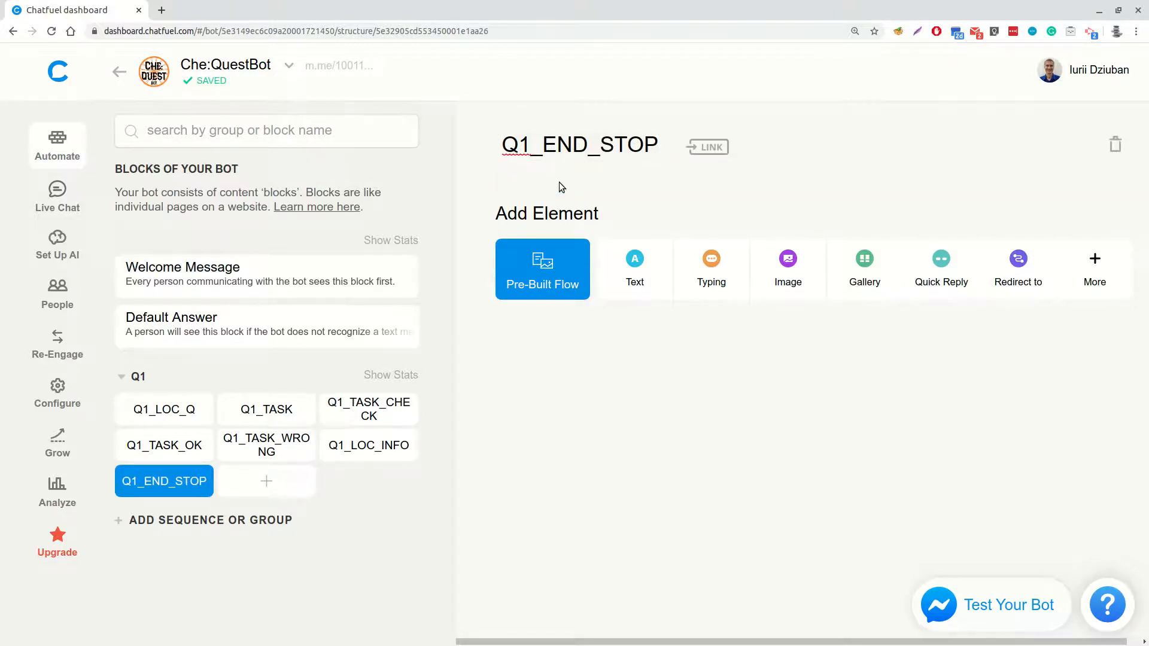
In Q1_END_STOP, add a Typing element of 4 seconds and the text "Let's continue..."
click(721, 268)
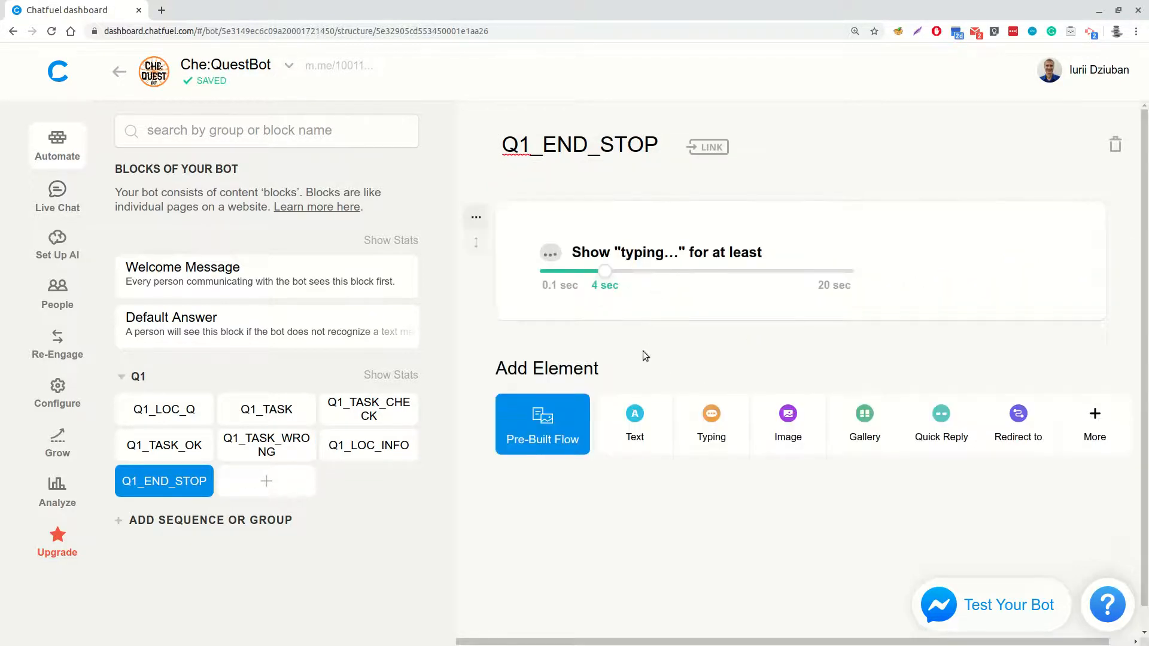
click(651, 427)
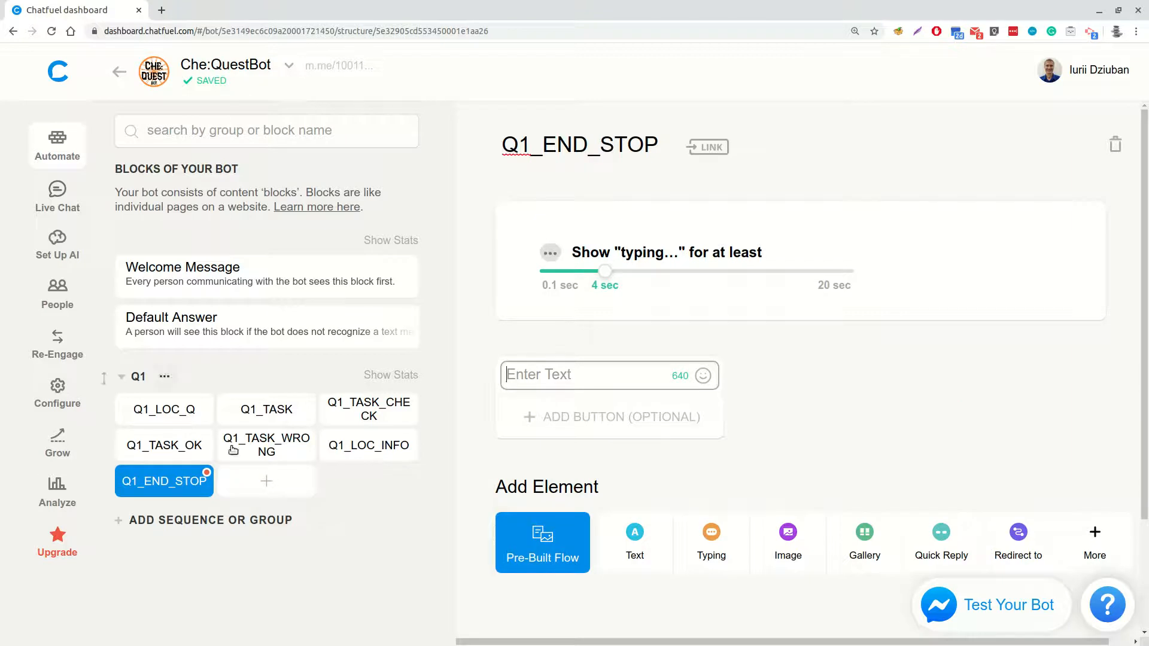
text(Let's continue...)
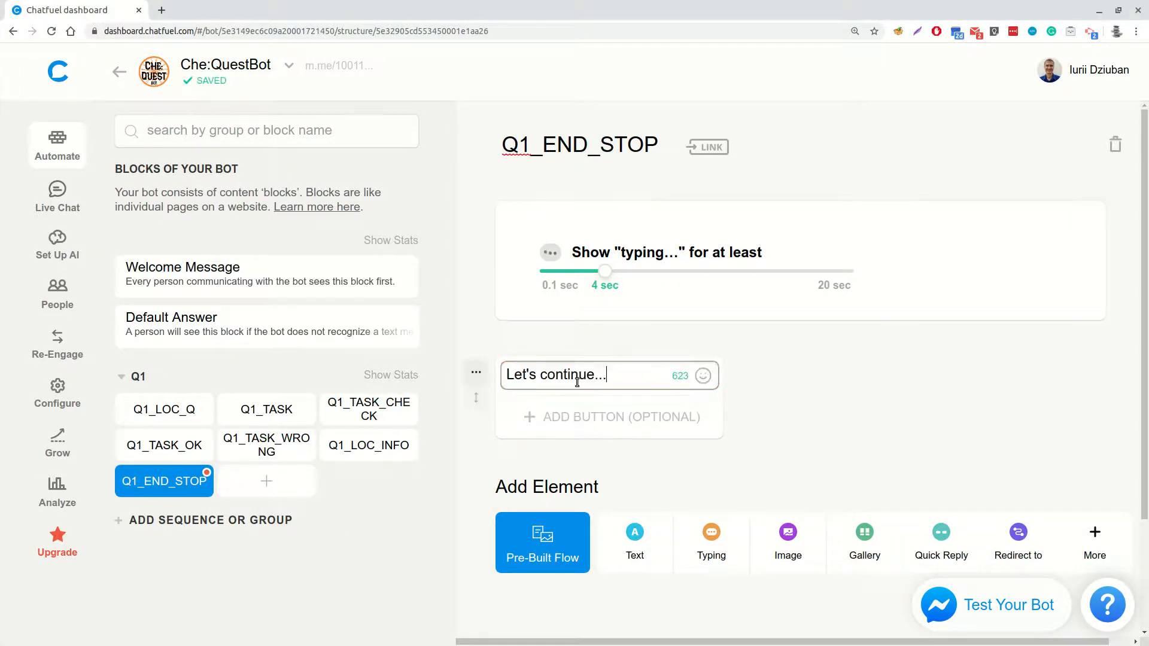
Add a Quick Reply element named "Next task" after the text in Q1_END_STOP
scroll(748, 471, down, 1)
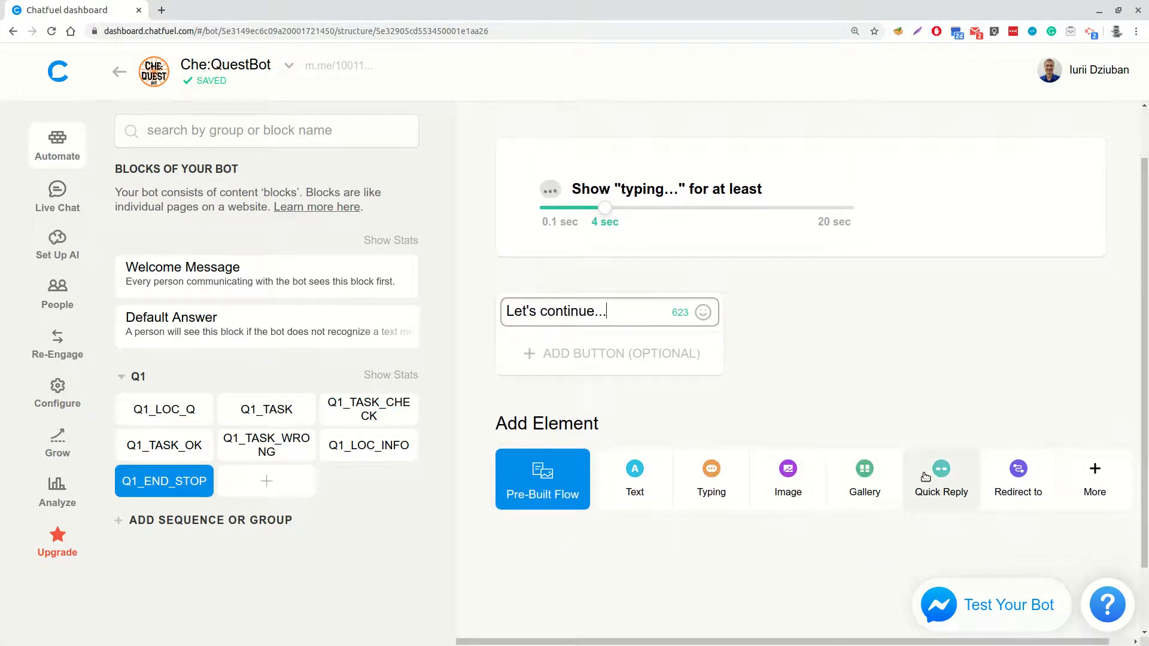
click(926, 476)
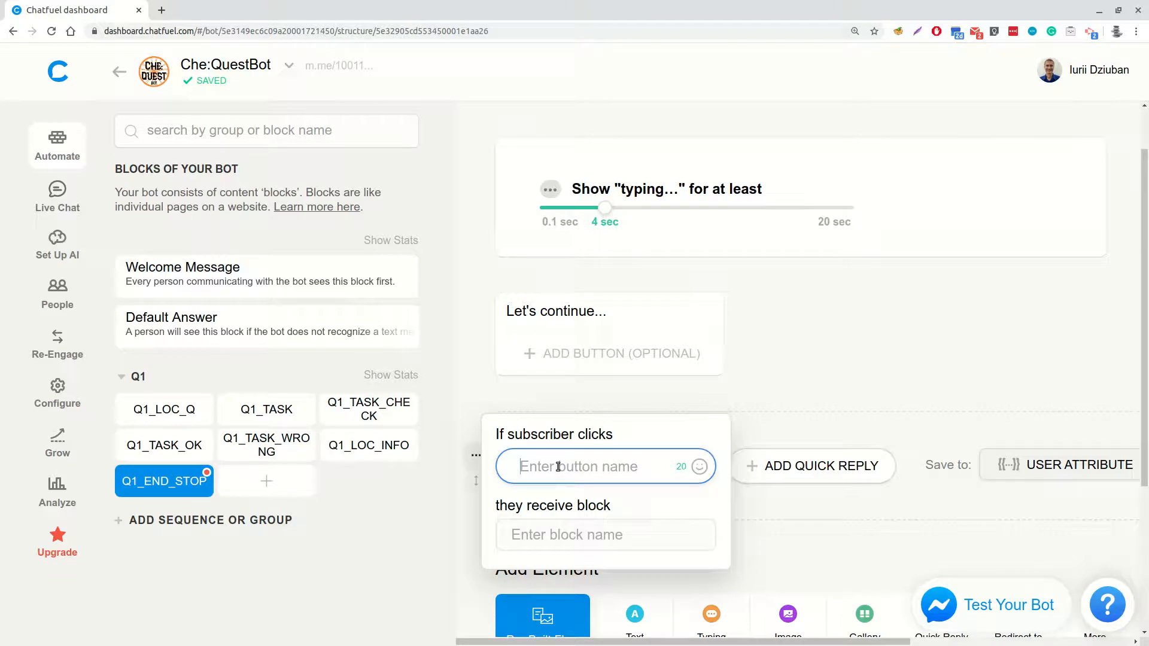
text(Next)
text(task)
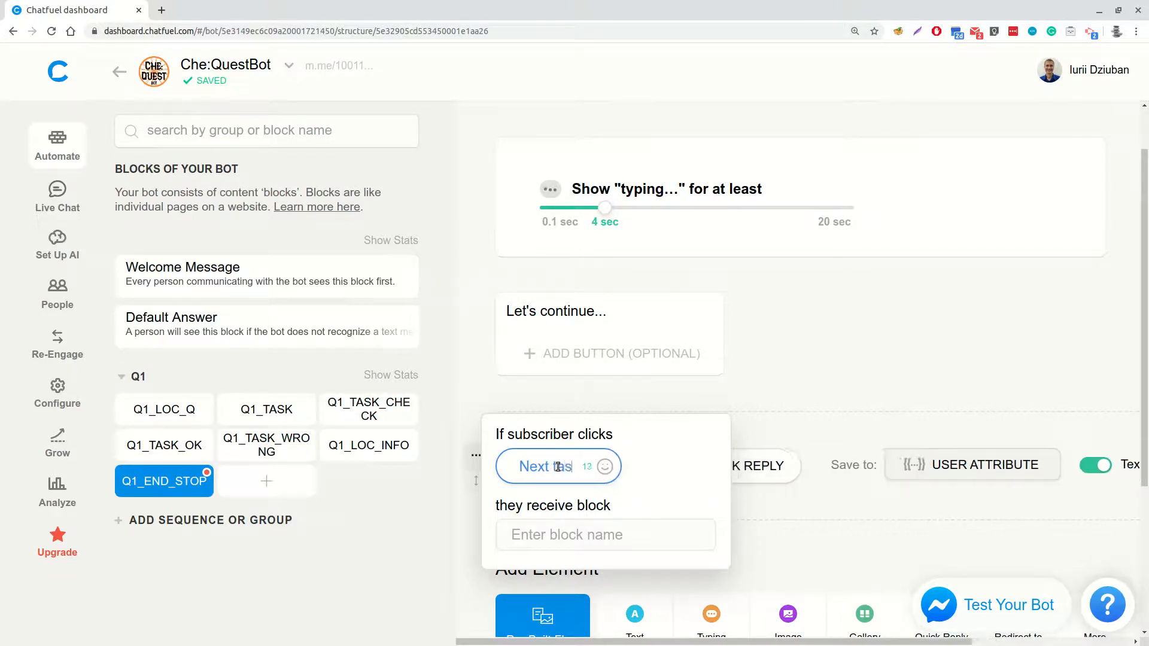
click(851, 365)
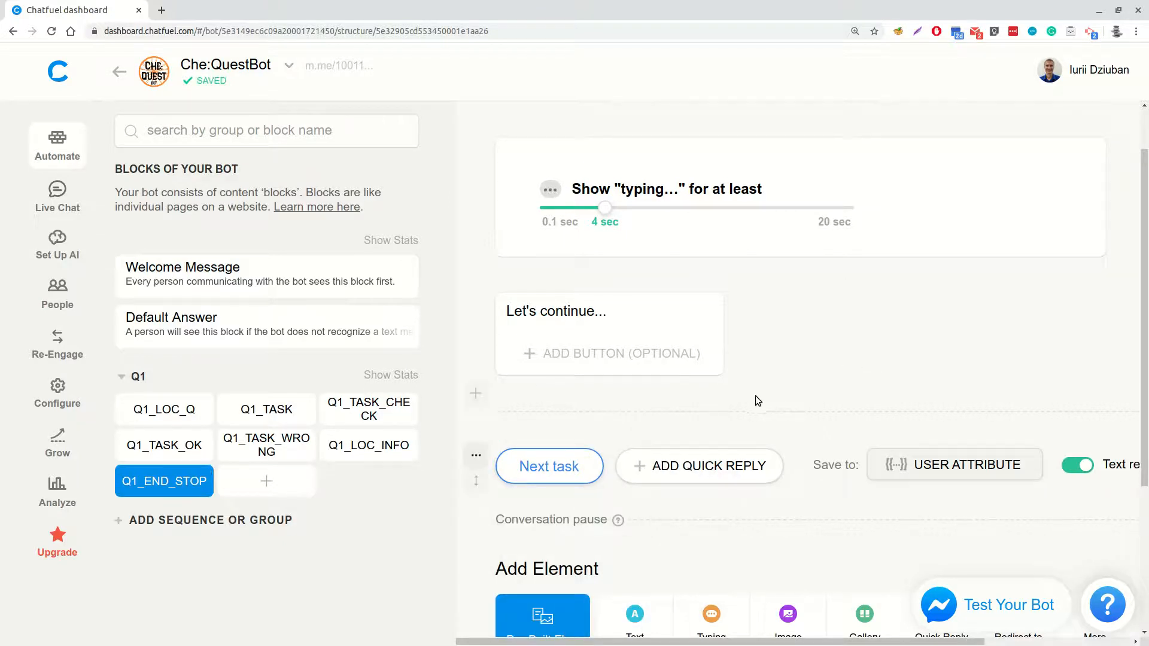
Add a new group below Q1 and name it Q2
click(155, 520)
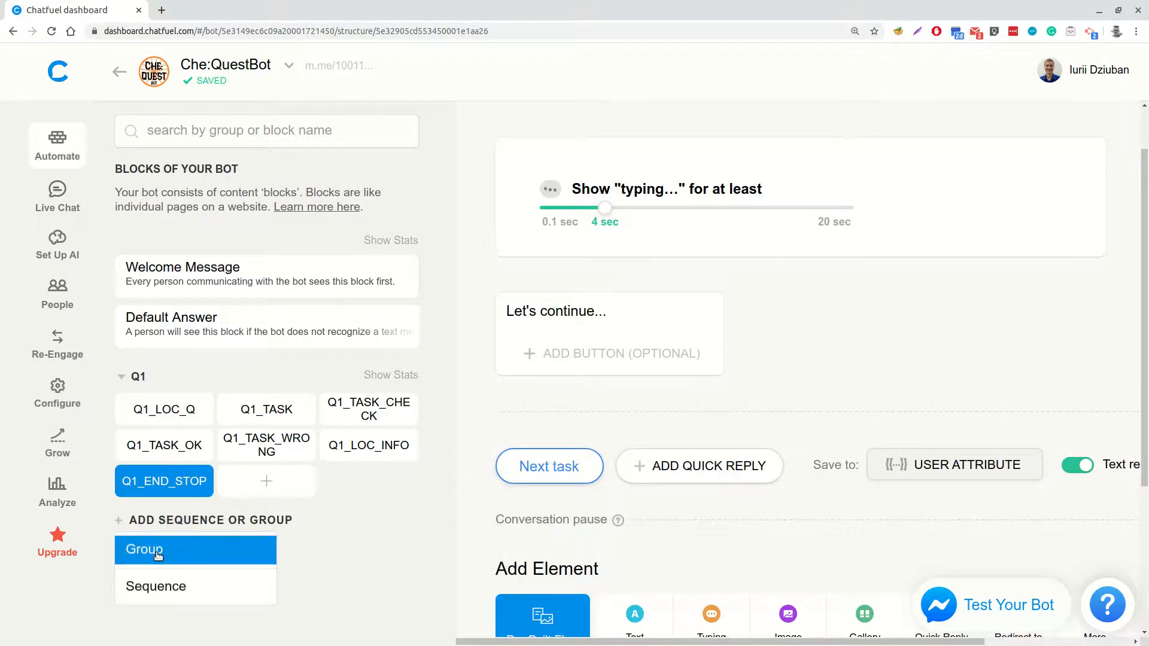
click(144, 547)
click(163, 529)
text(Q2)
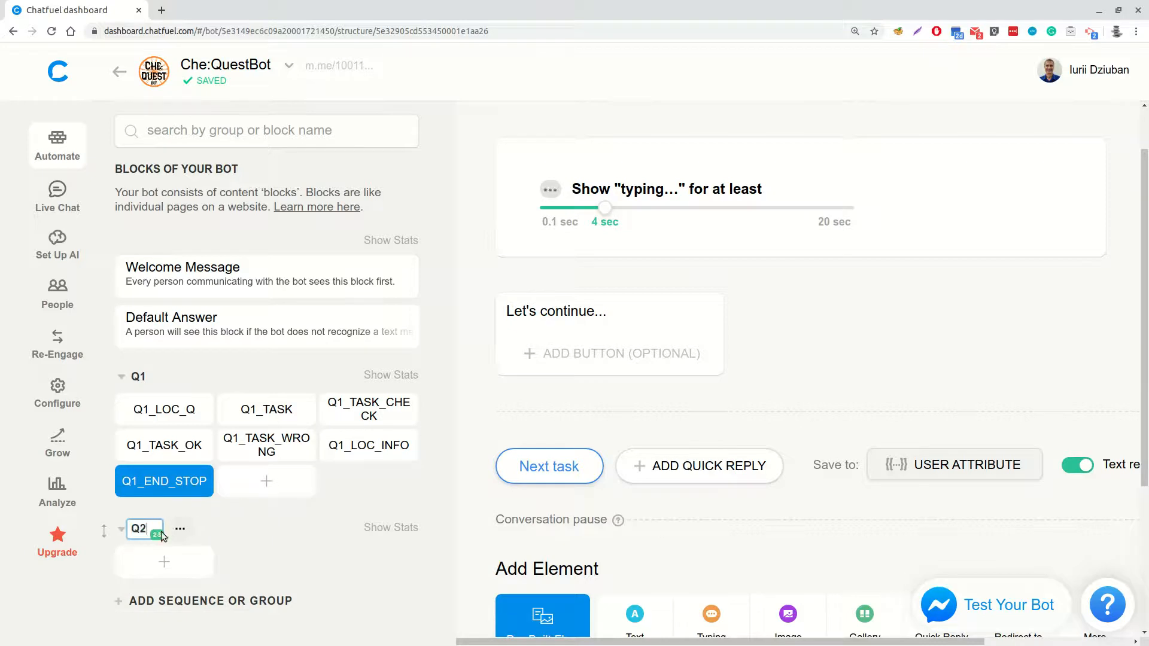
key(Return)
Create a new block in the Q2 group and name it Q2_LOC_Q
click(166, 561)
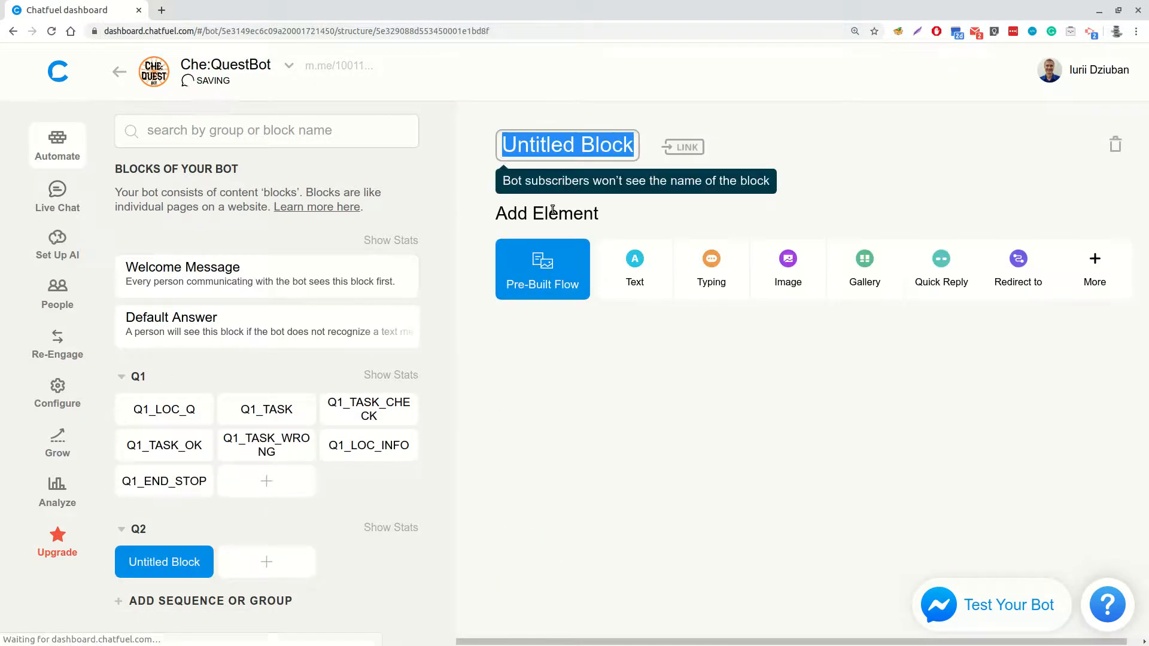
text(Q2_)
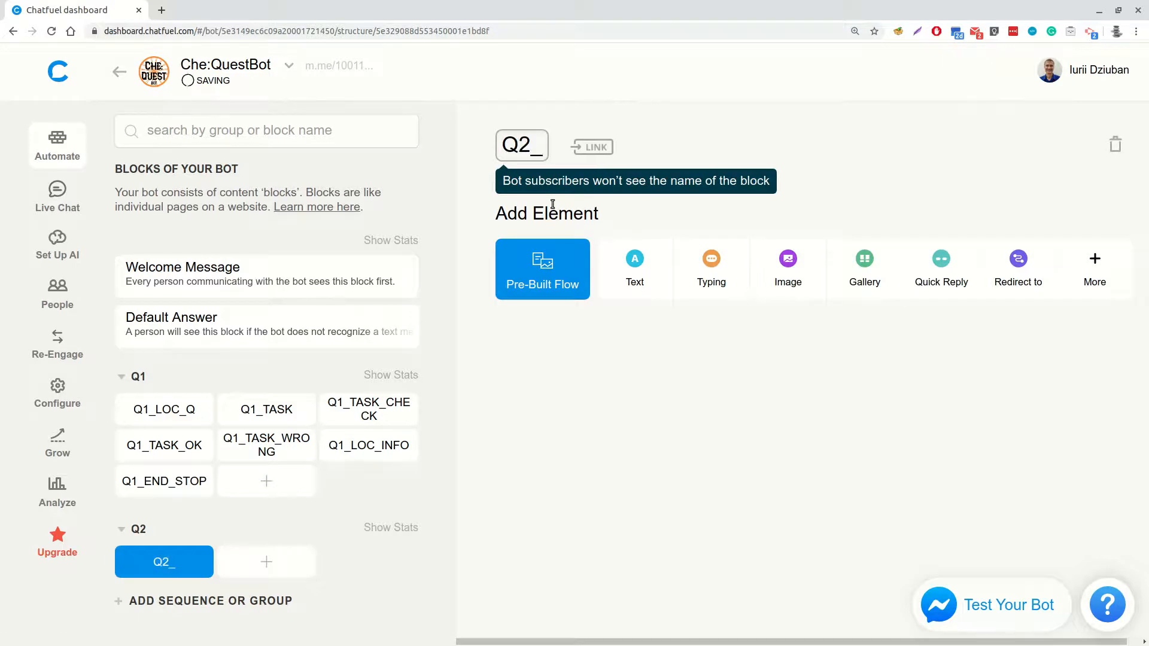
text(LOC_Q)
key(Return)
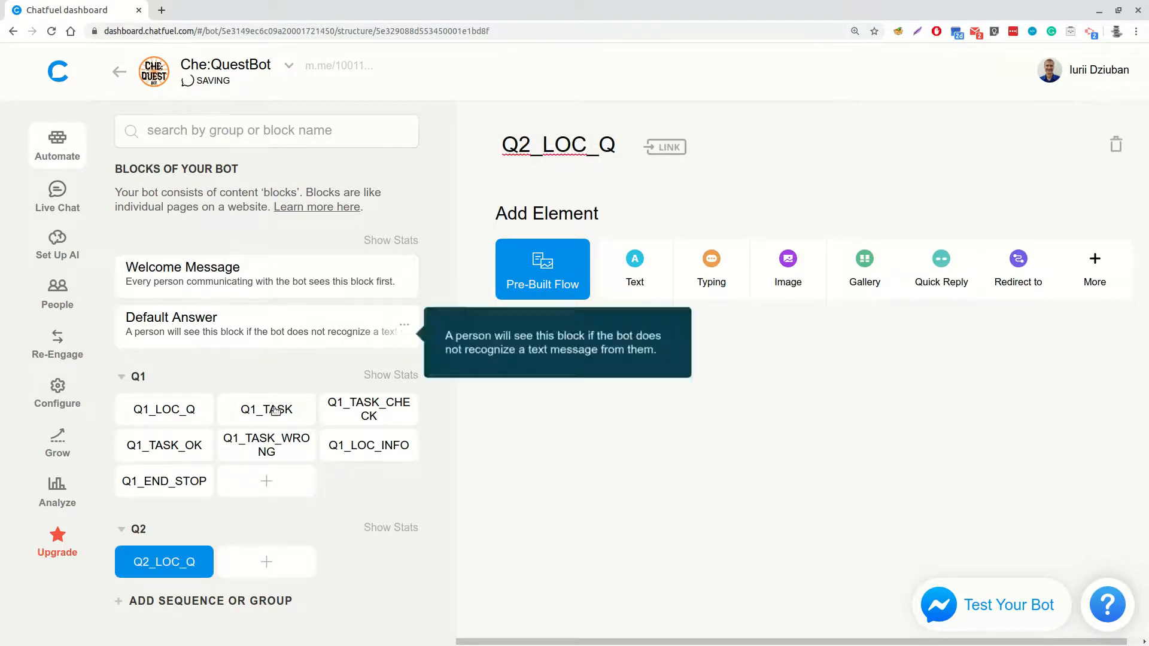
Link the "Next task" quick reply in Q1_END_STOP to the Q2_LOC_Q block
click(149, 481)
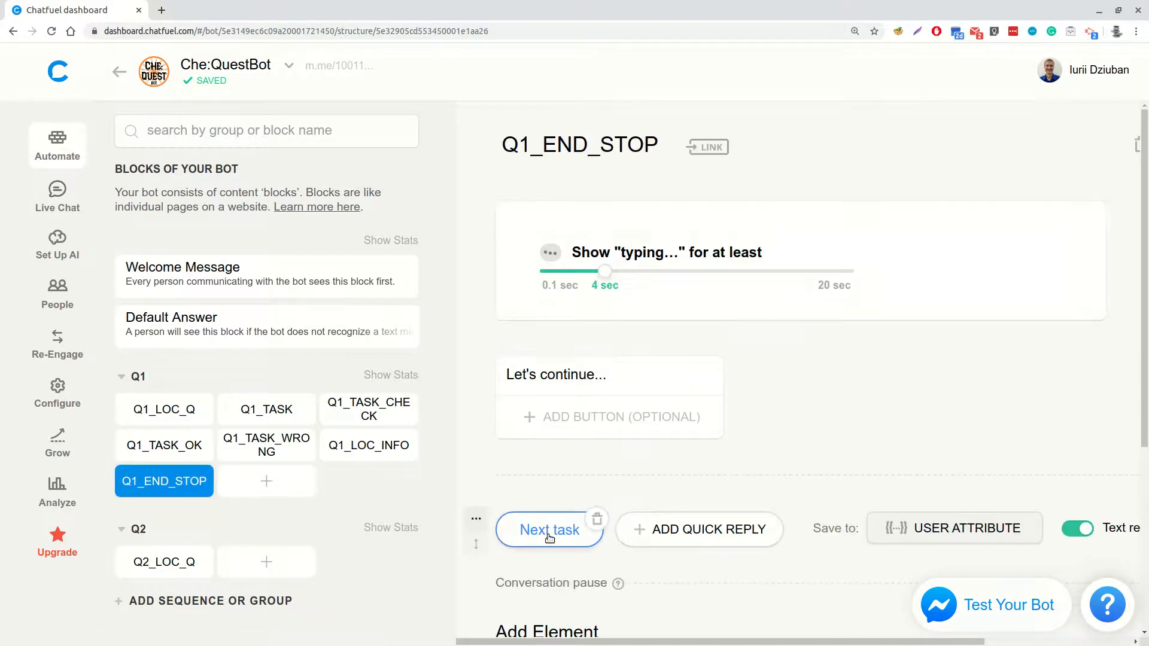
click(549, 532)
click(542, 590)
text(Q2)
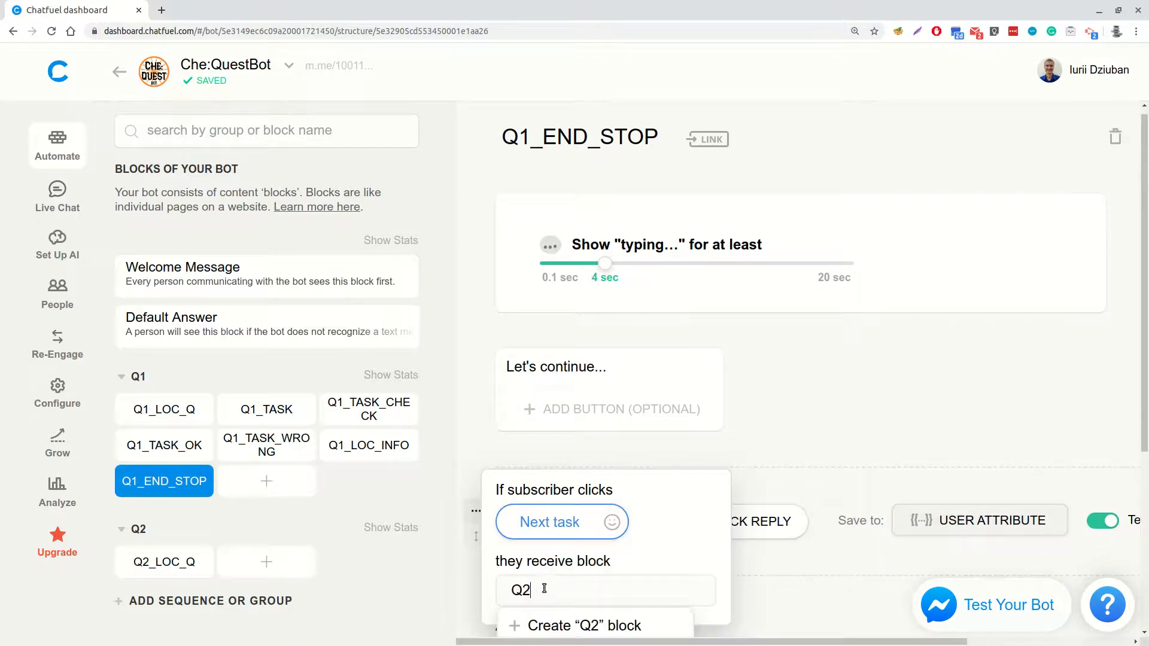
scroll(586, 568, down, 3)
click(569, 501)
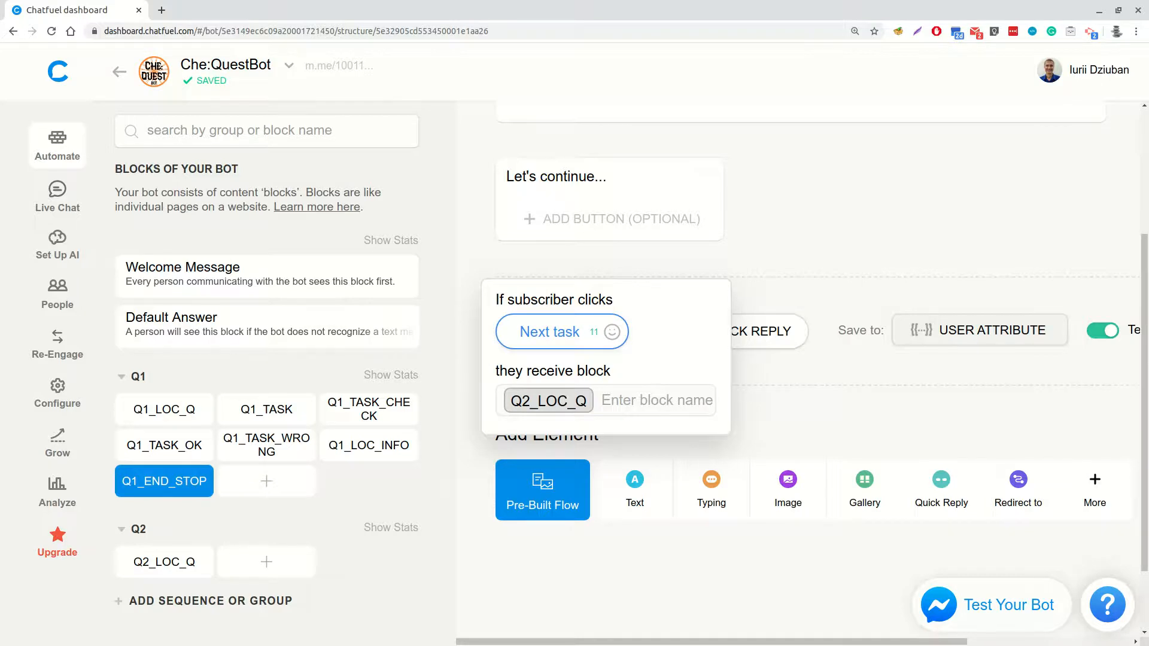
key(Escape)
Add a Redirect to Block element at the end of Q1_LOC_INFO that leads to Q1_END_STOP
click(353, 444)
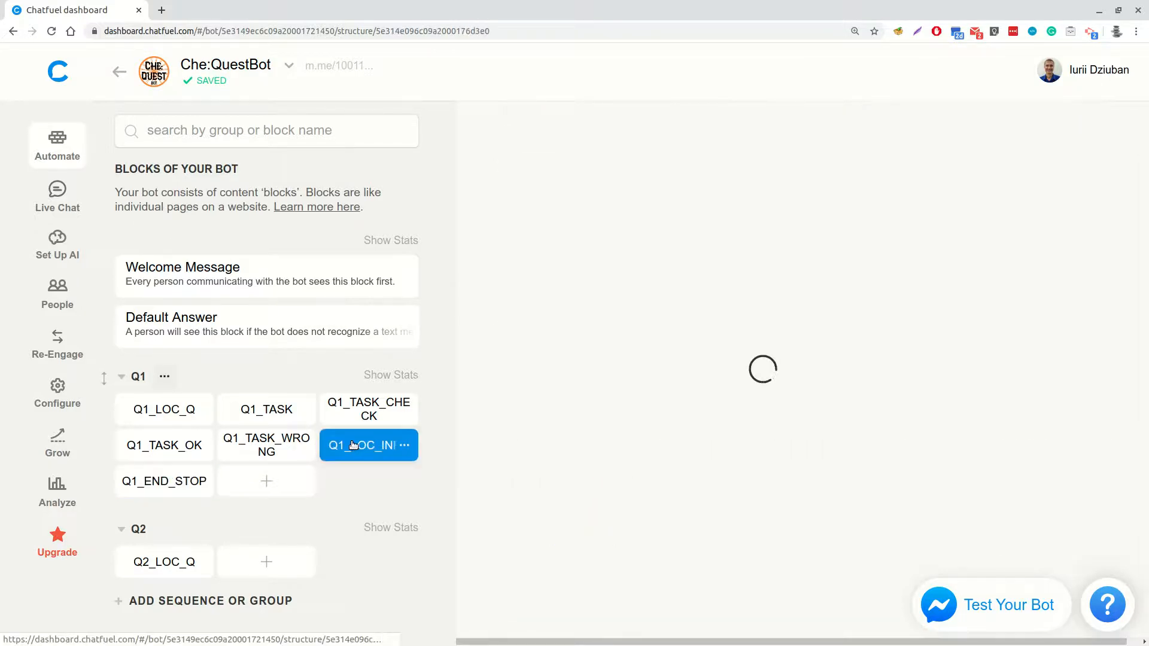
scroll(707, 402, down, 10)
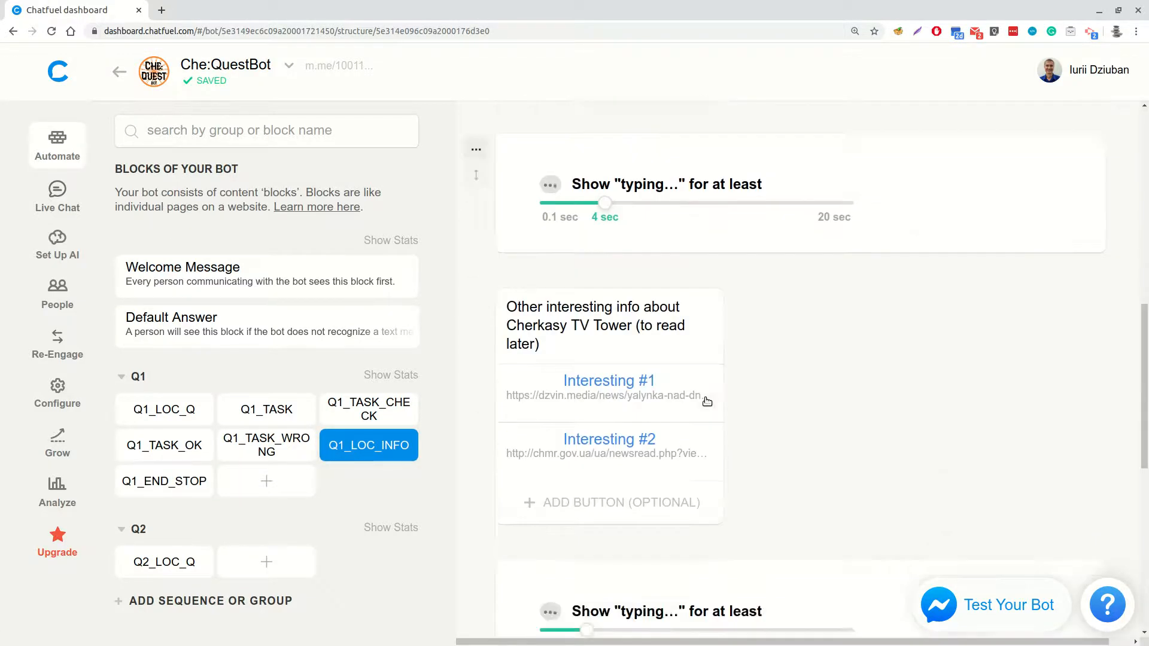
scroll(706, 401, down, 8)
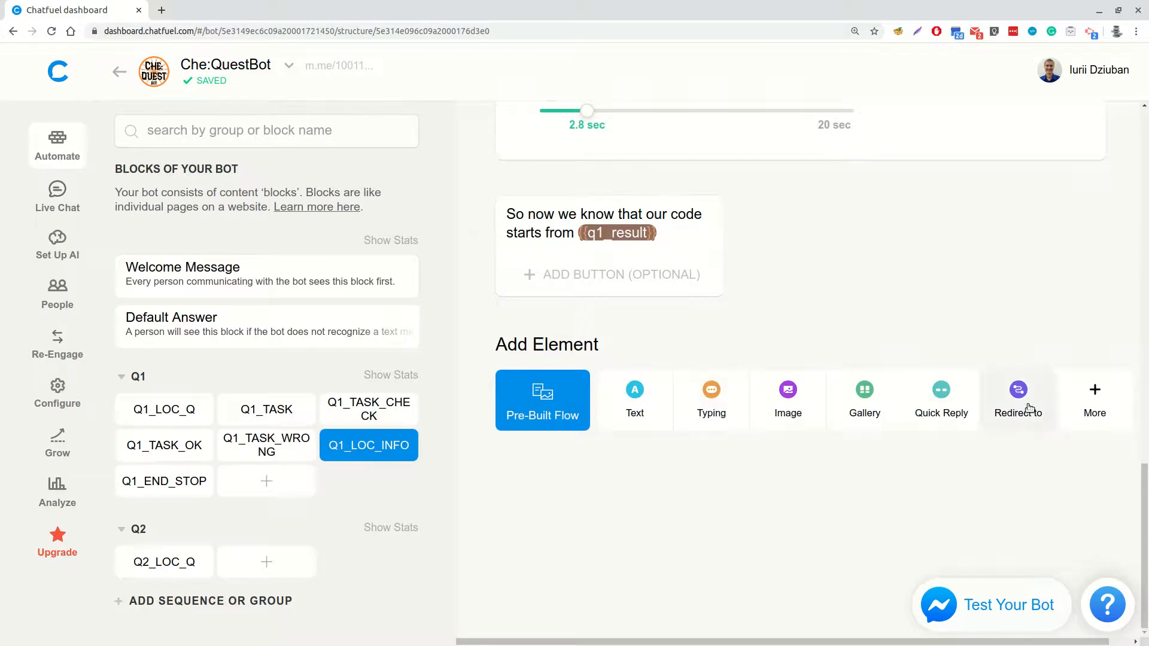
click(1030, 409)
text(Q1_EN)
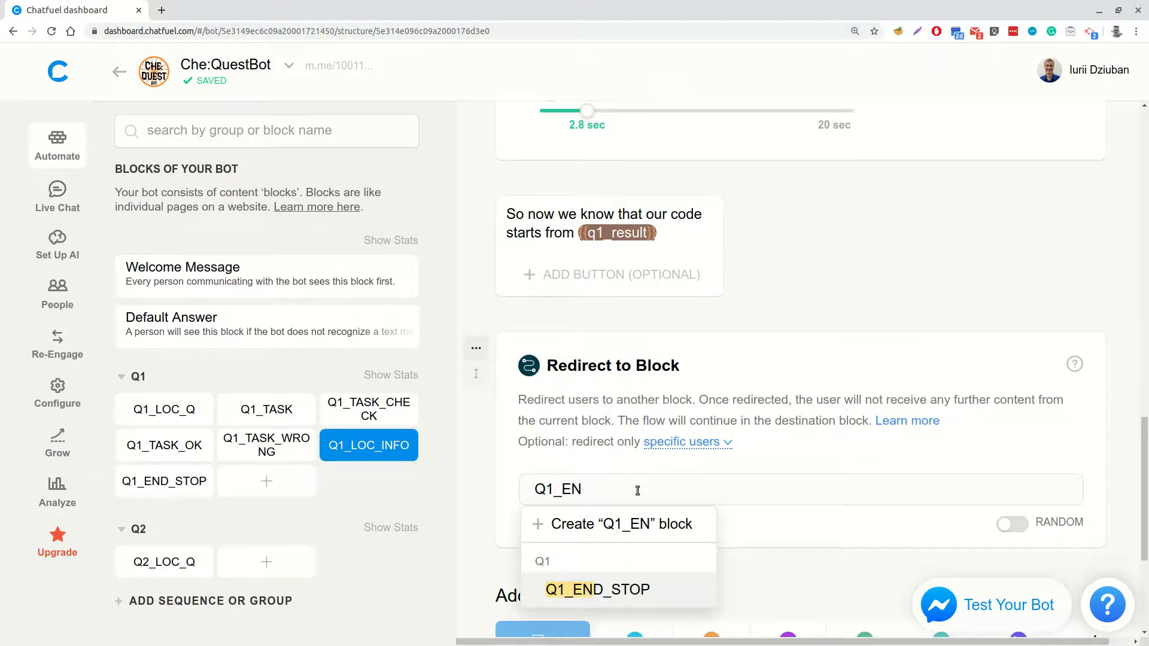
click(631, 592)
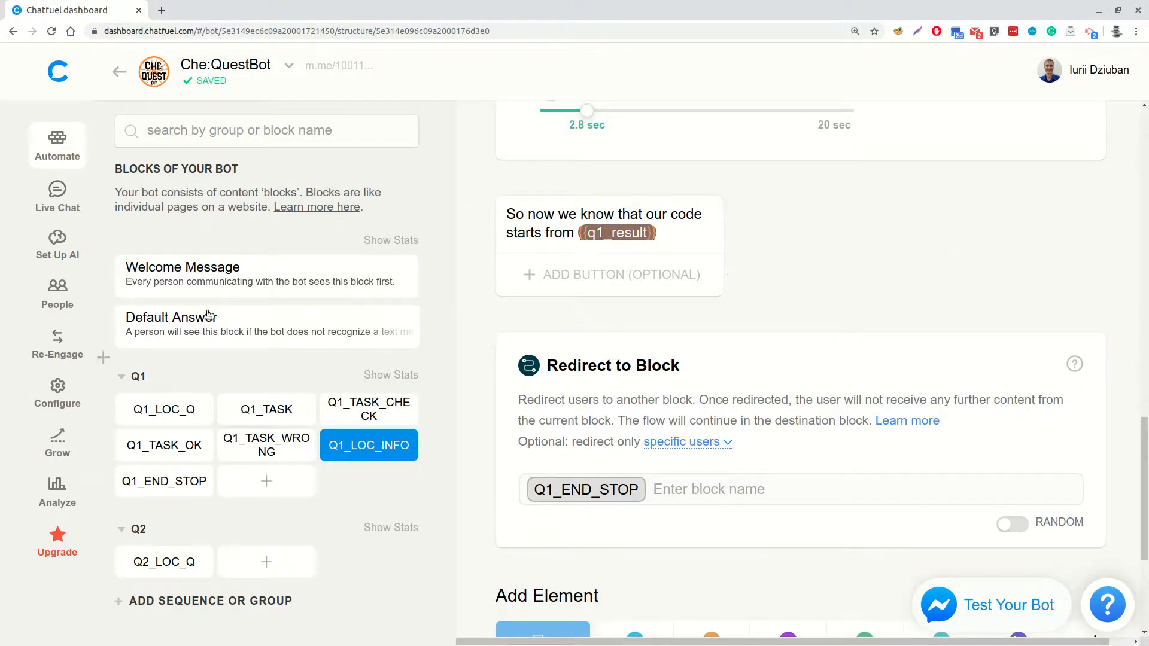
scroll(800, 371, down, 1)
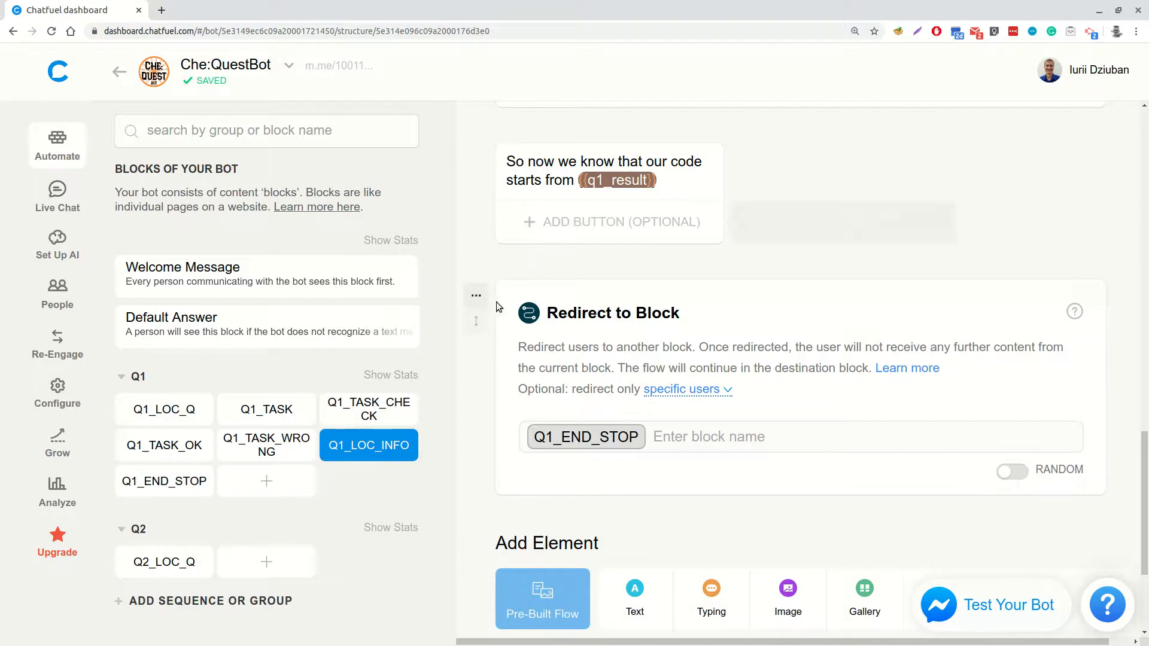
Enable the block link for Q1_LOC_Q, keeping Q1_LOC_Q as its ref parameter
click(145, 408)
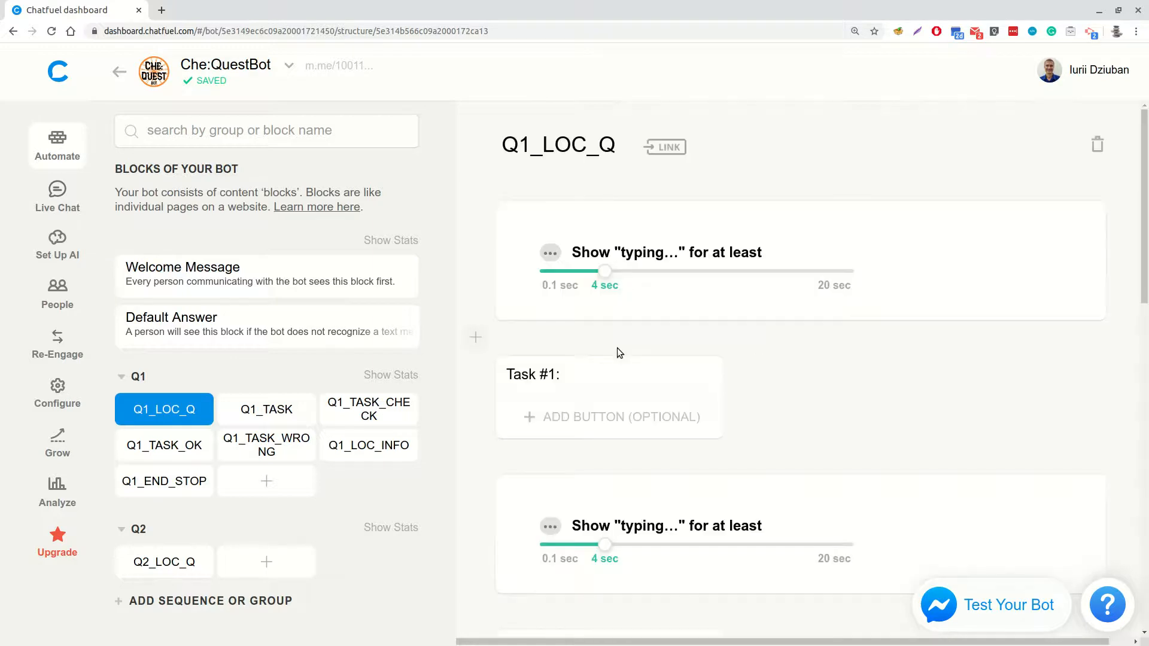
click(668, 150)
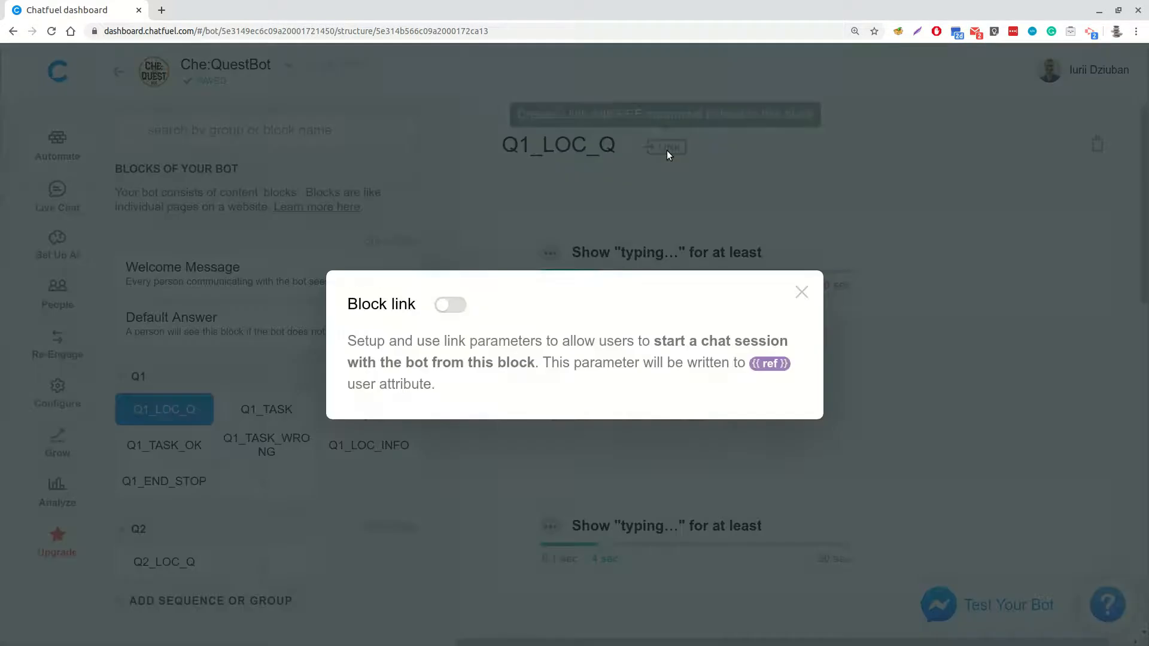
click(448, 304)
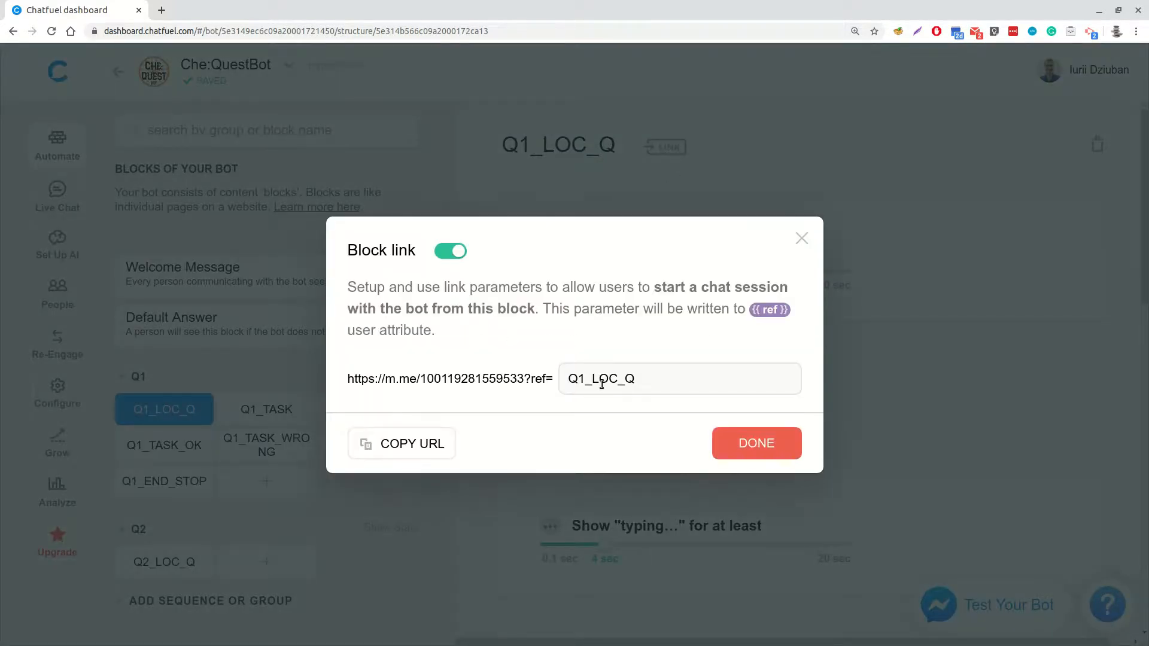
click(758, 446)
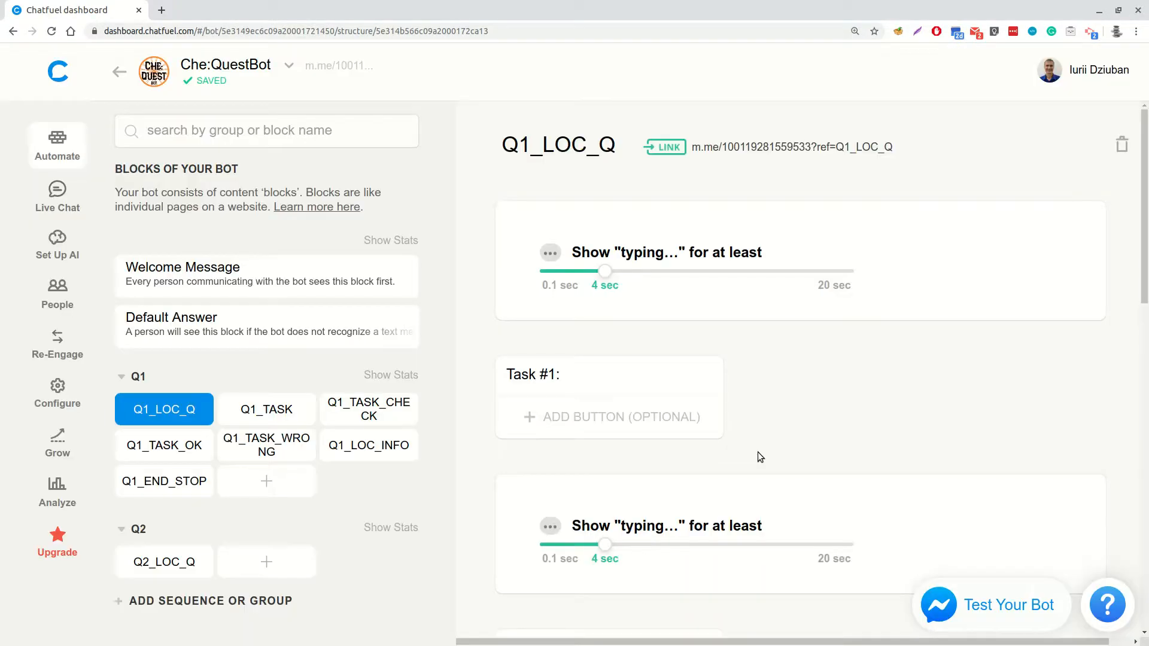
Start the bot in Messenger from the Q1_LOC_Q block link and test the answers 5, 9 and "what?"
click(768, 153)
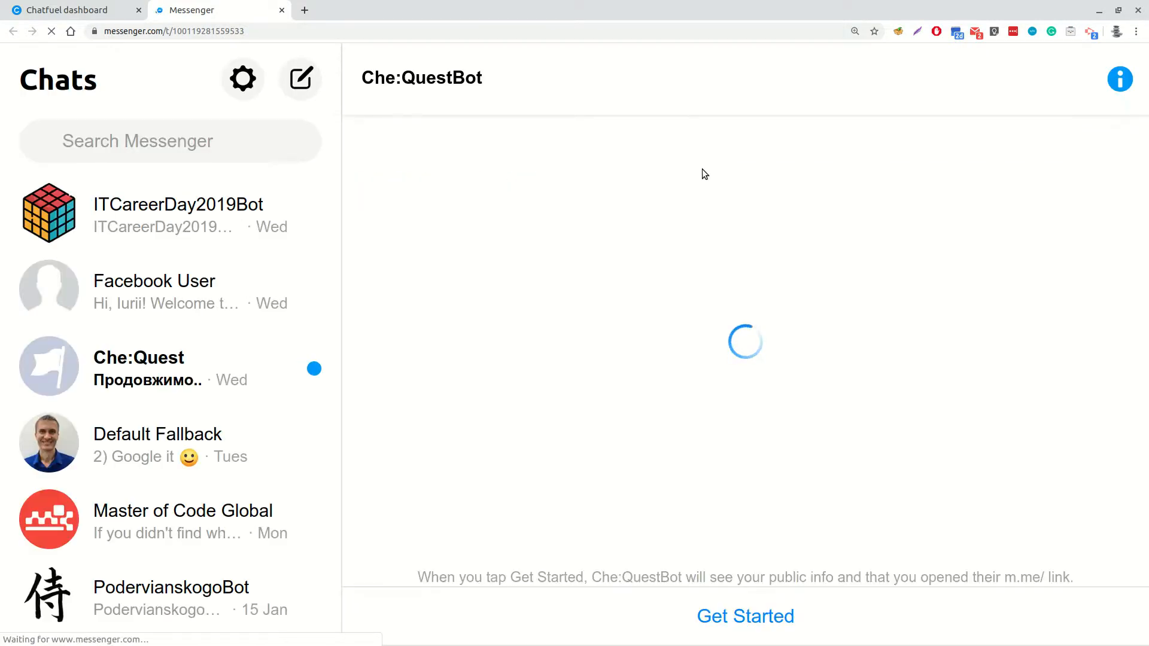
click(723, 614)
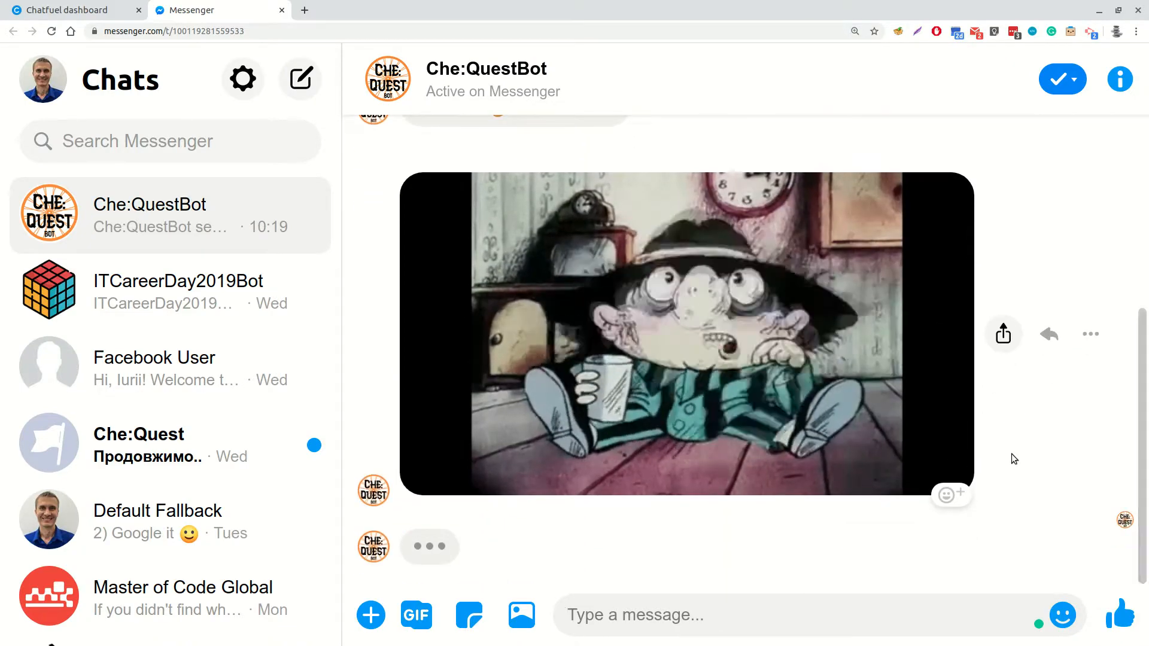
click(659, 611)
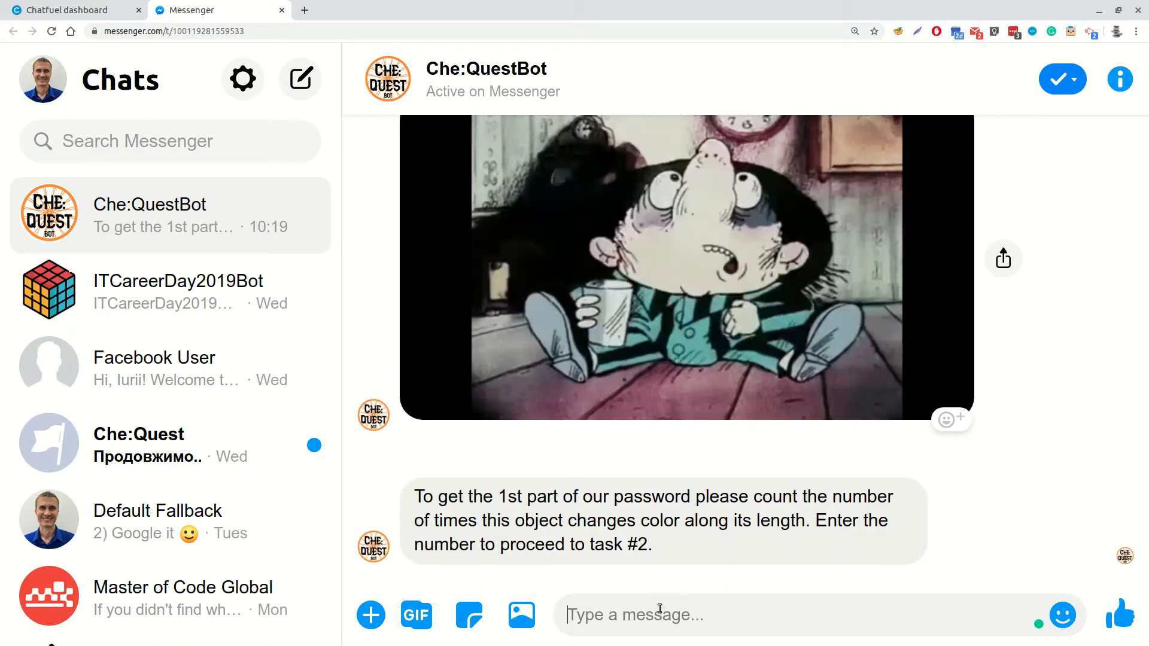
text(5)
key(Return)
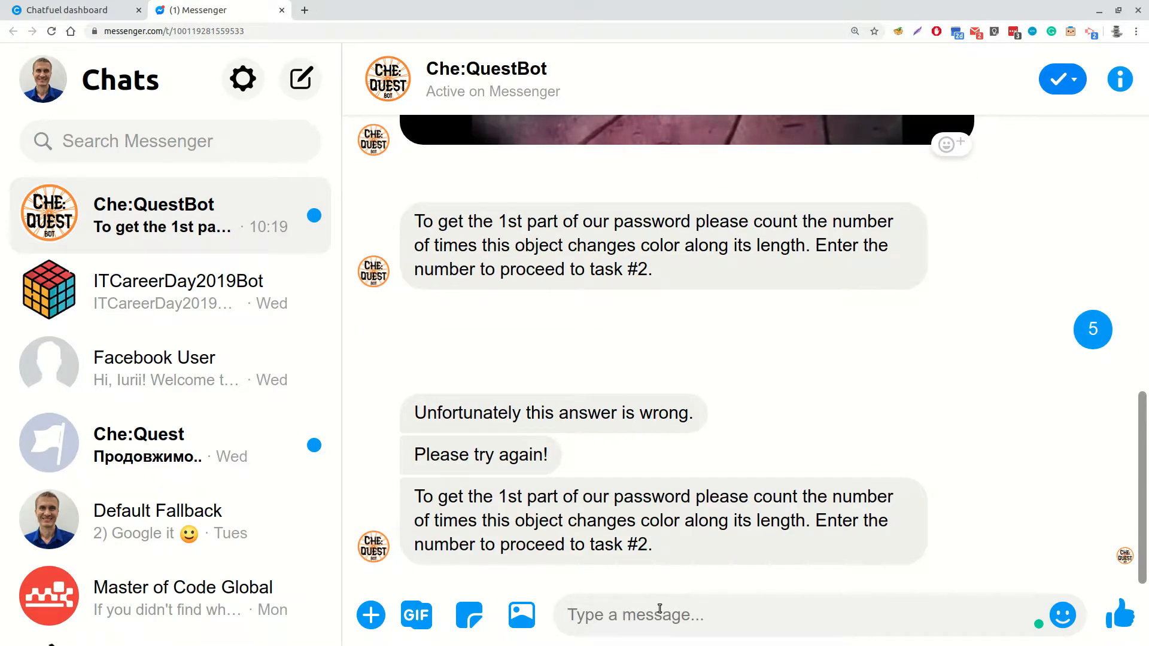
text(9)
key(Return)
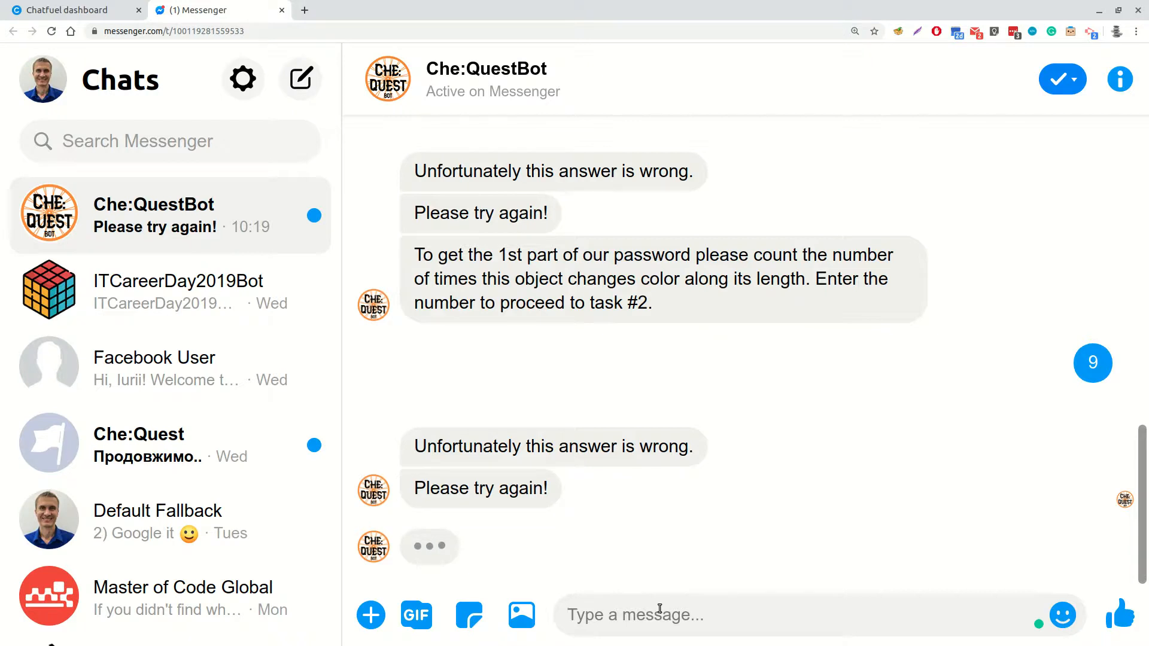
text(what&)
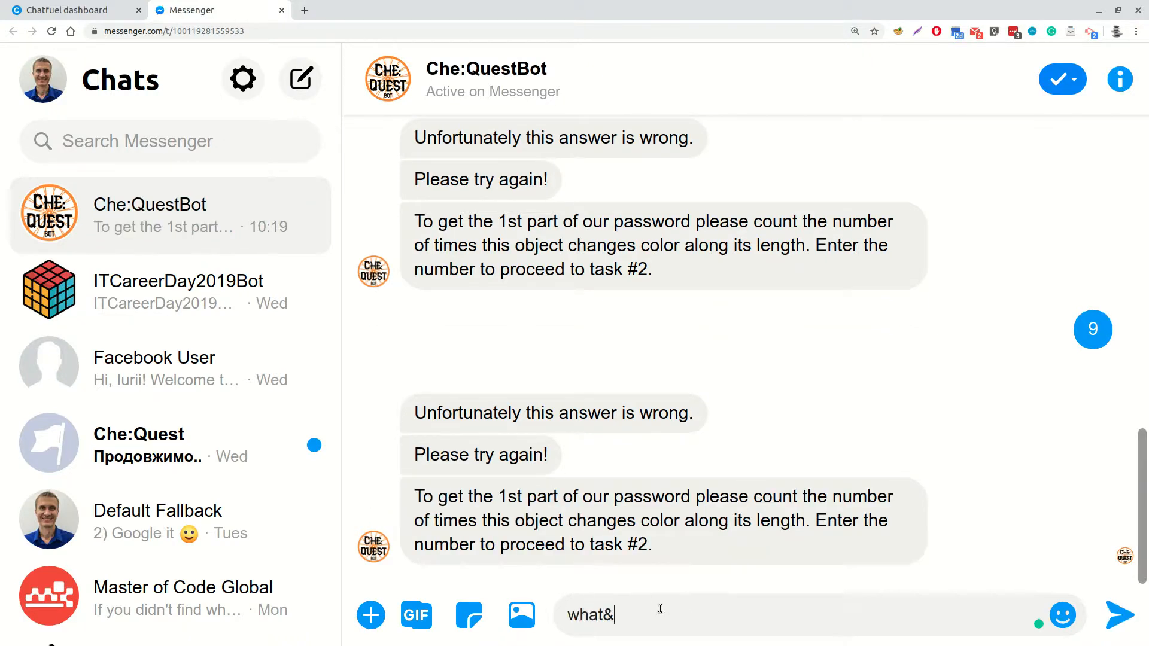
key(Return)
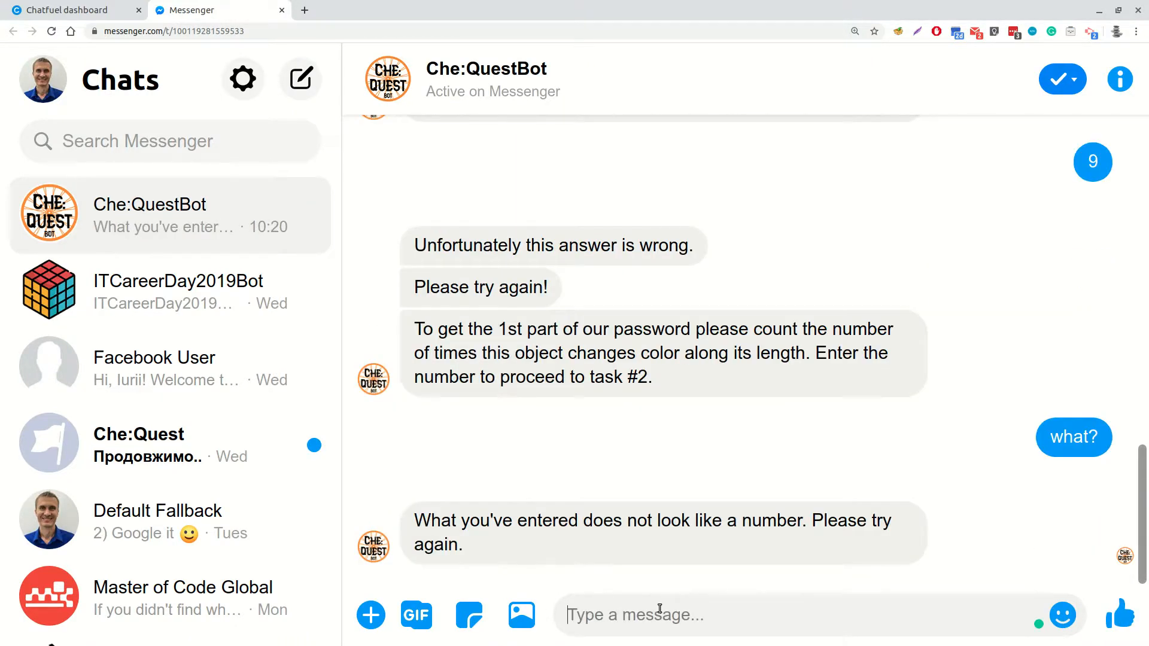
Answer the bot with 10 and check the Interesting #1 link, closing the opened article to return to the chat
text(10)
key(Return)
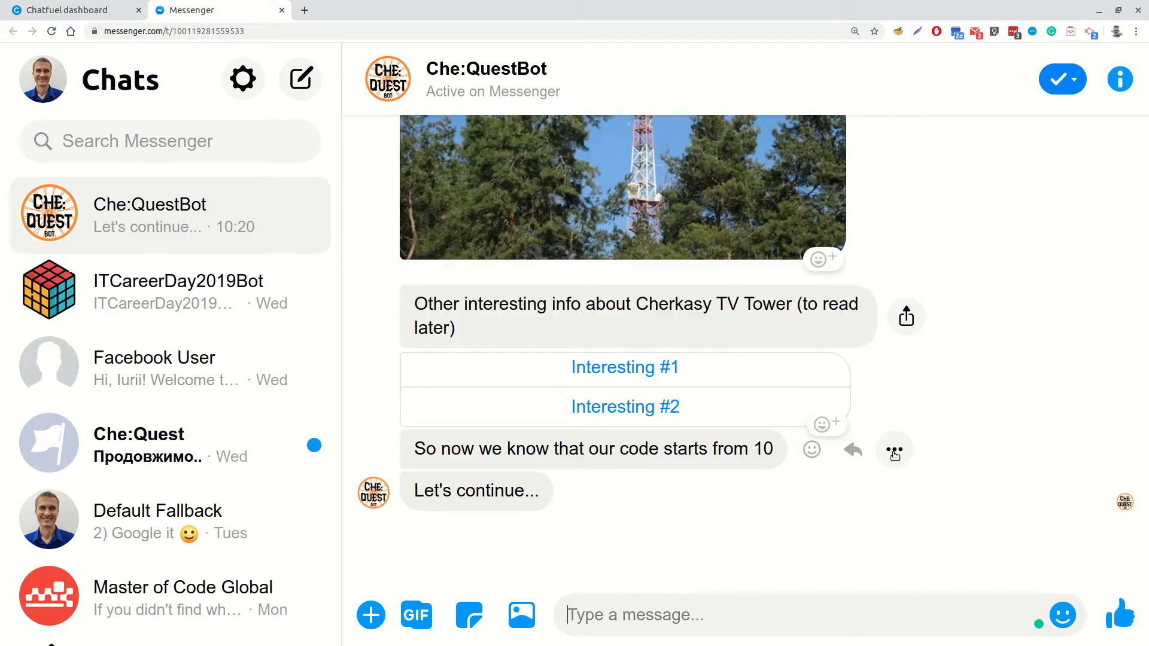
click(630, 383)
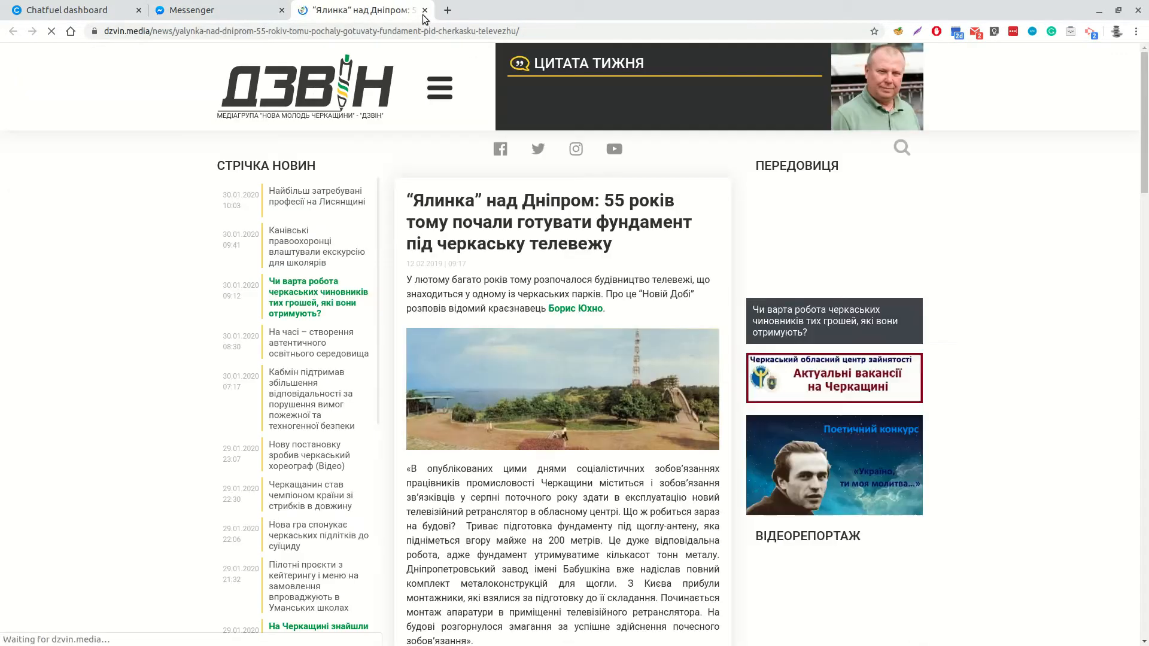
scroll(485, 240, down, 5)
key(ctrl+w)
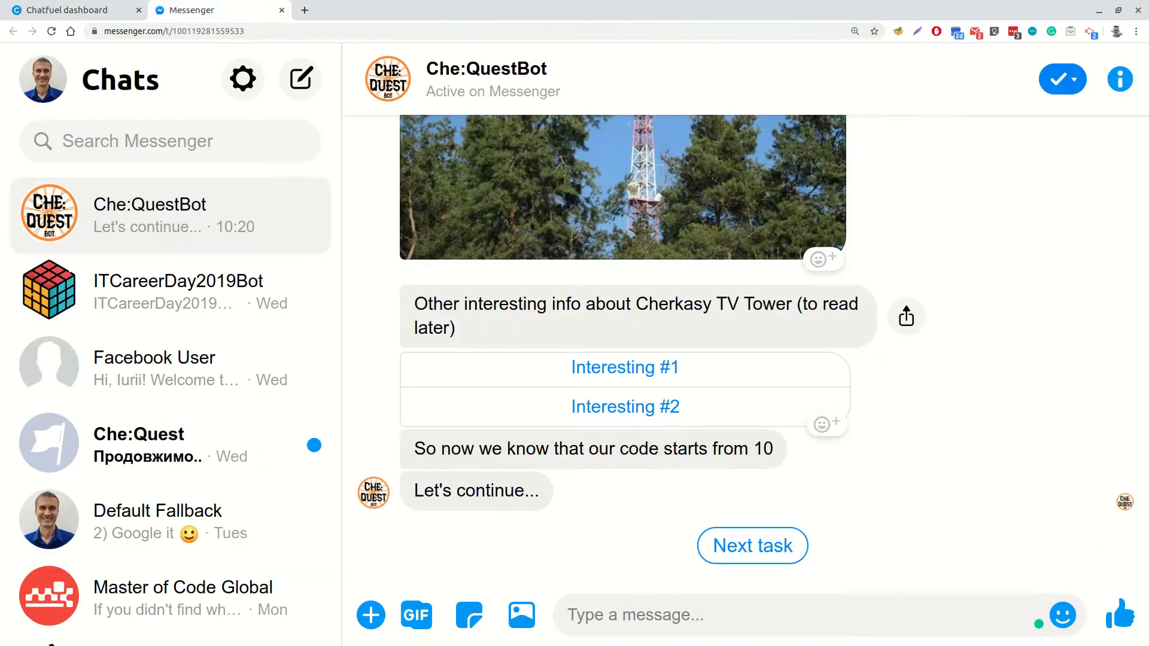